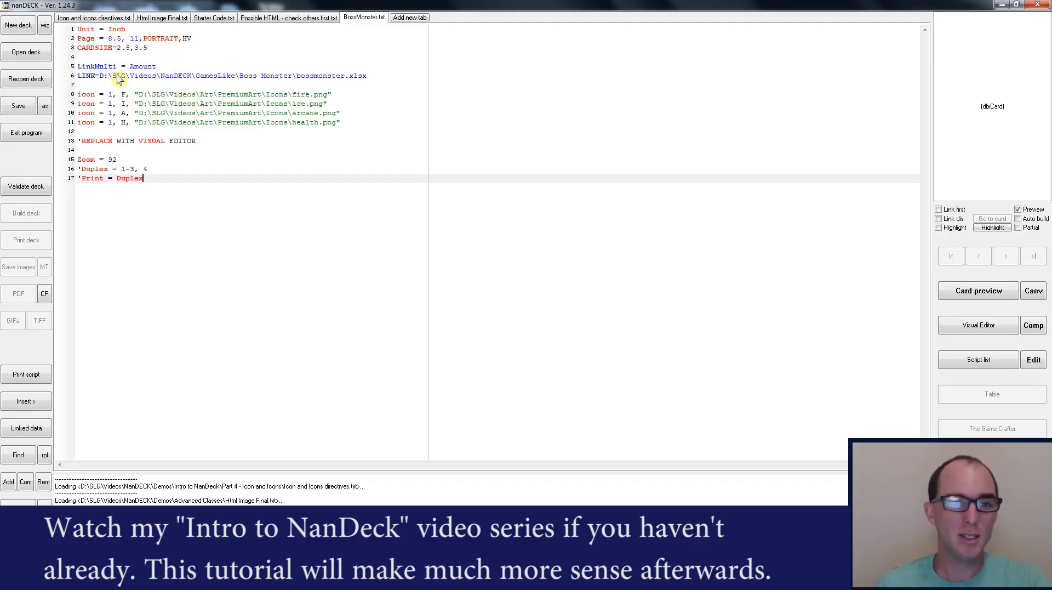
Step: Examine the script's spreadsheet link and icon definitions, comparing the F icon key with the Type column in the BossMonster Excel workbook
drag(125, 76, 188, 77)
mouse_move(370, 81)
mouse_down()
mouse_move(70, 78)
mouse_move(381, 79)
mouse_up()
click(141, 84)
click(232, 85)
click(232, 78)
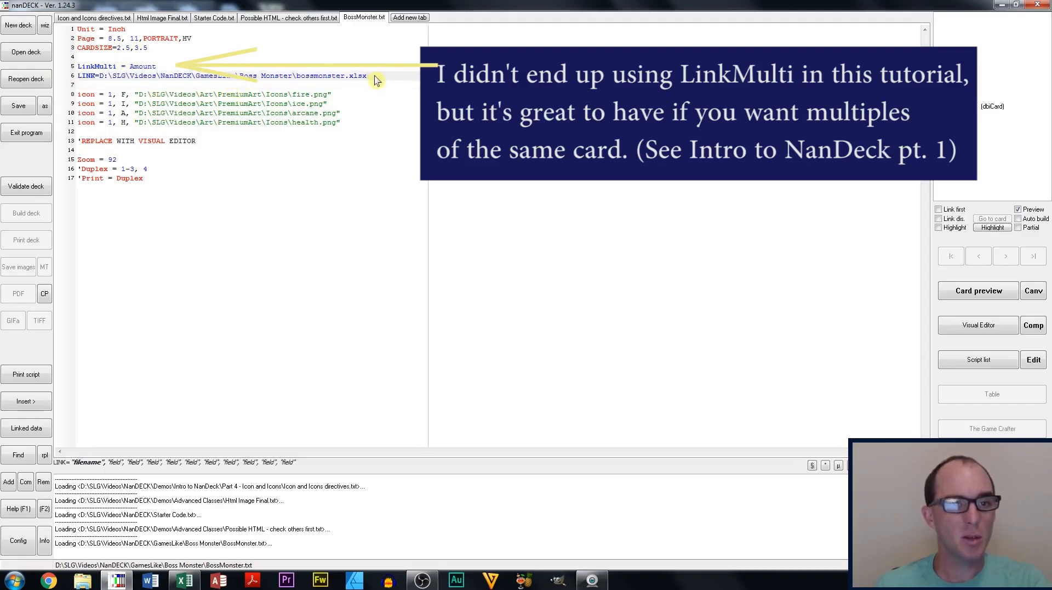
click(92, 95)
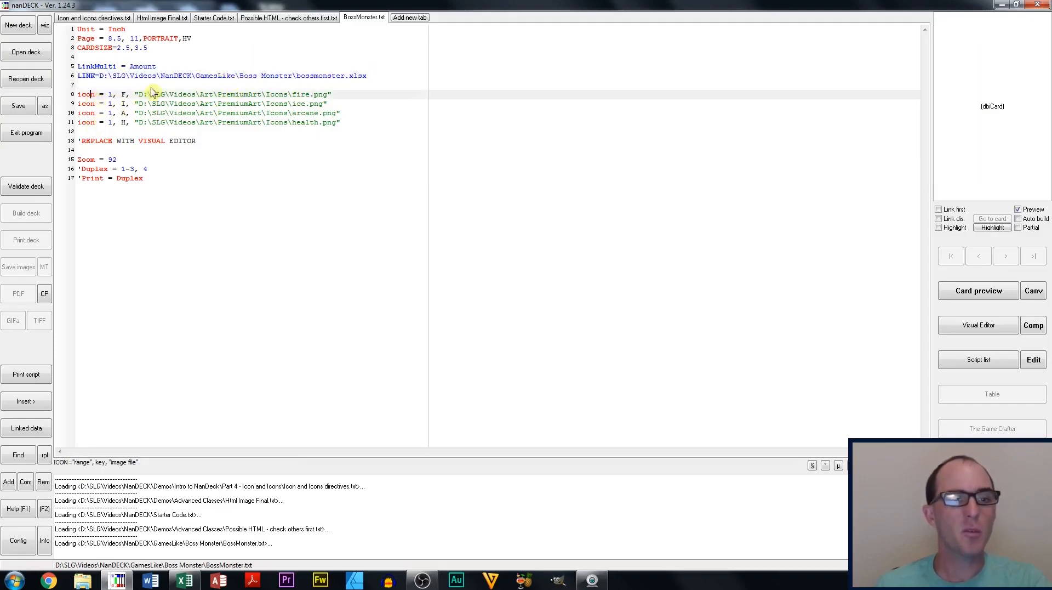
drag(140, 96, 328, 101)
double_click(123, 94)
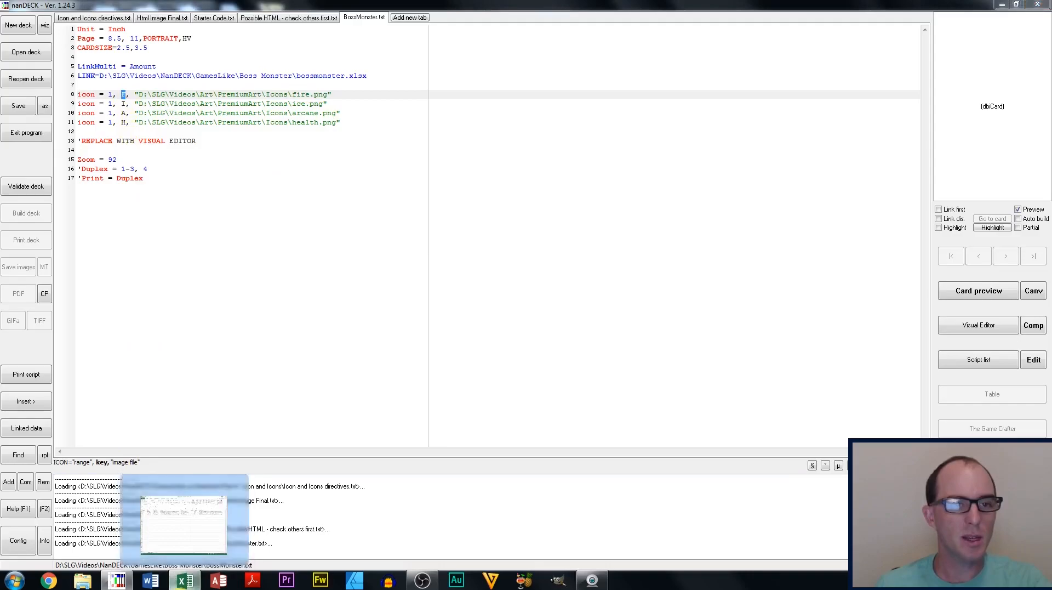
click(184, 580)
click(295, 204)
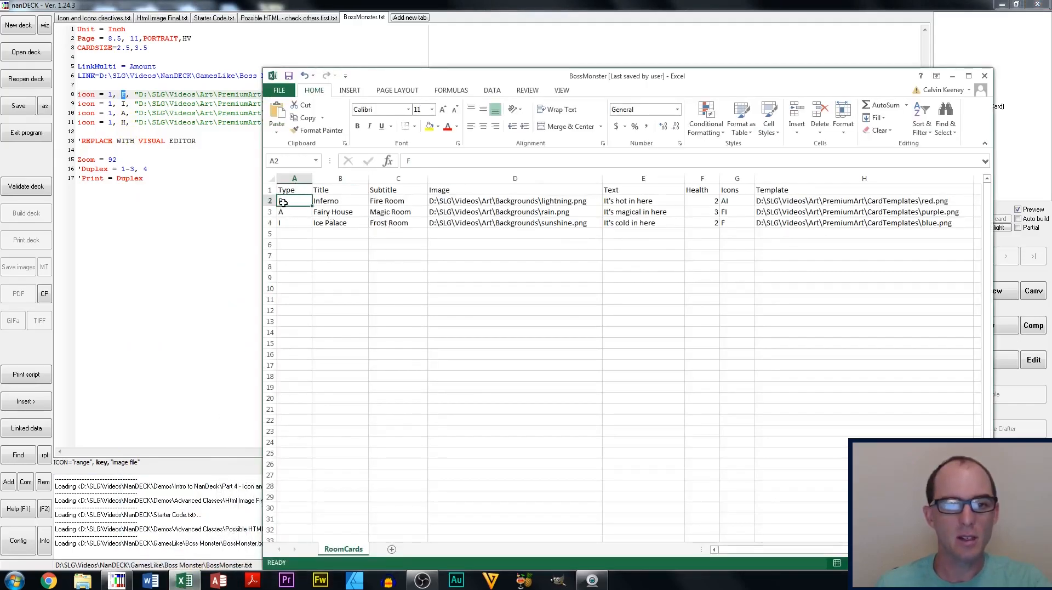
click(142, 94)
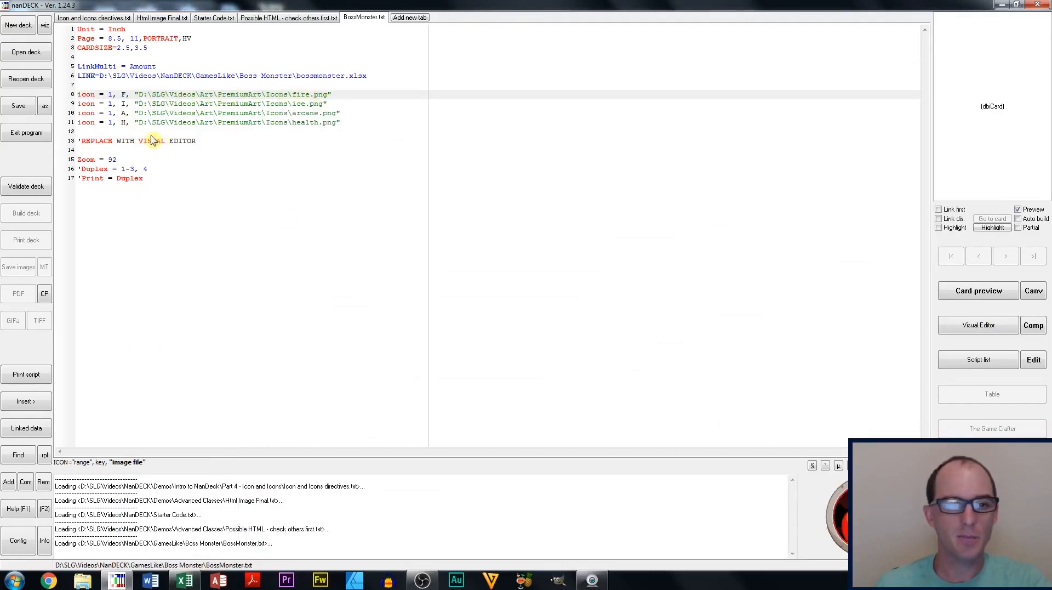
click(367, 124)
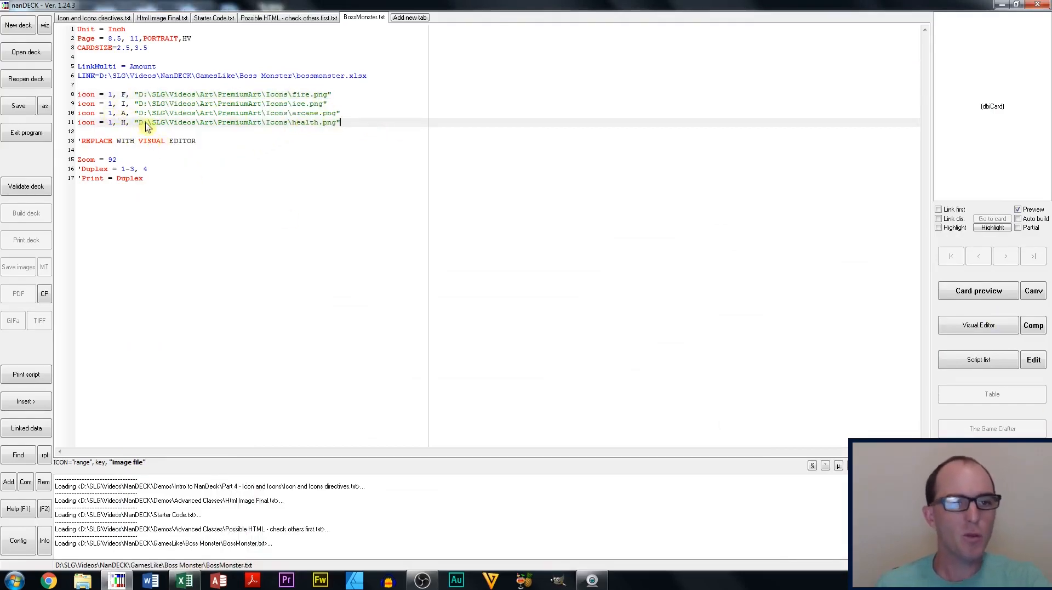
Step: Delete the REPLACE WITH VISUAL EDITOR placeholder line from the script and open the Visual Editor
drag(219, 143, 112, 137)
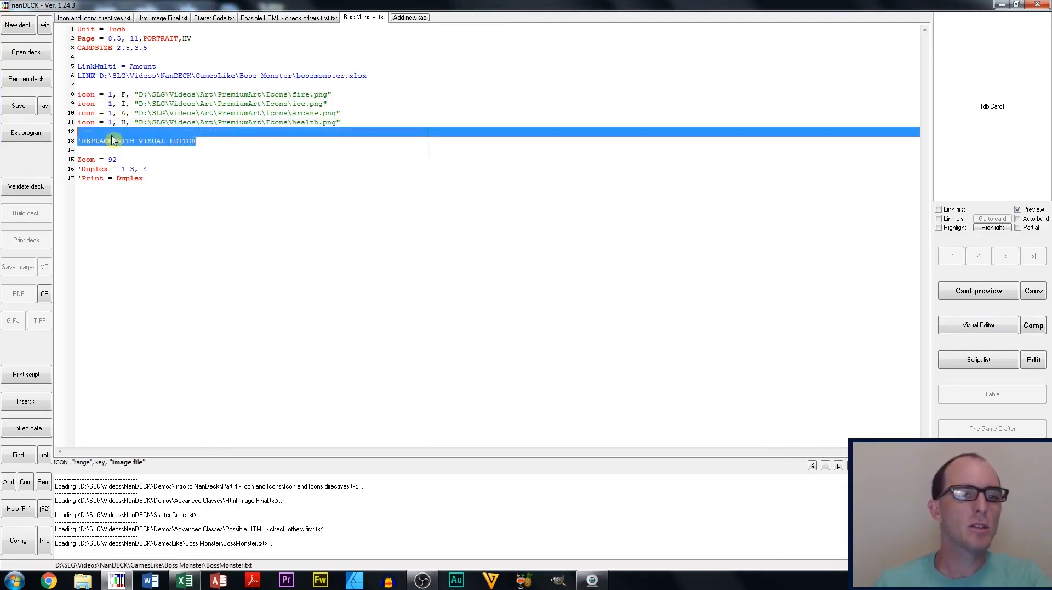
click(99, 142)
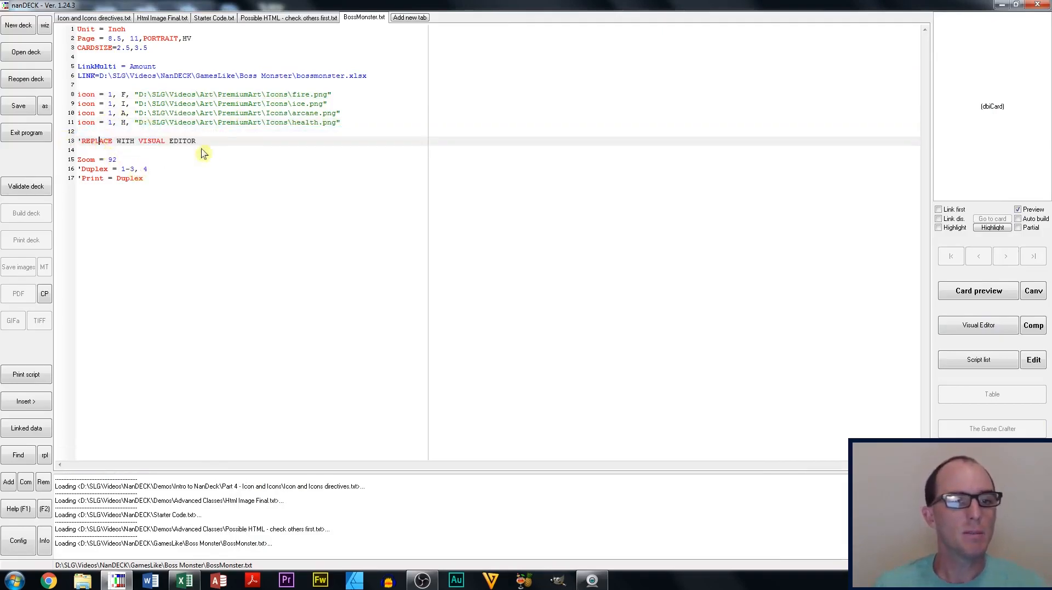
drag(238, 144, 77, 143)
key(BackSpace)
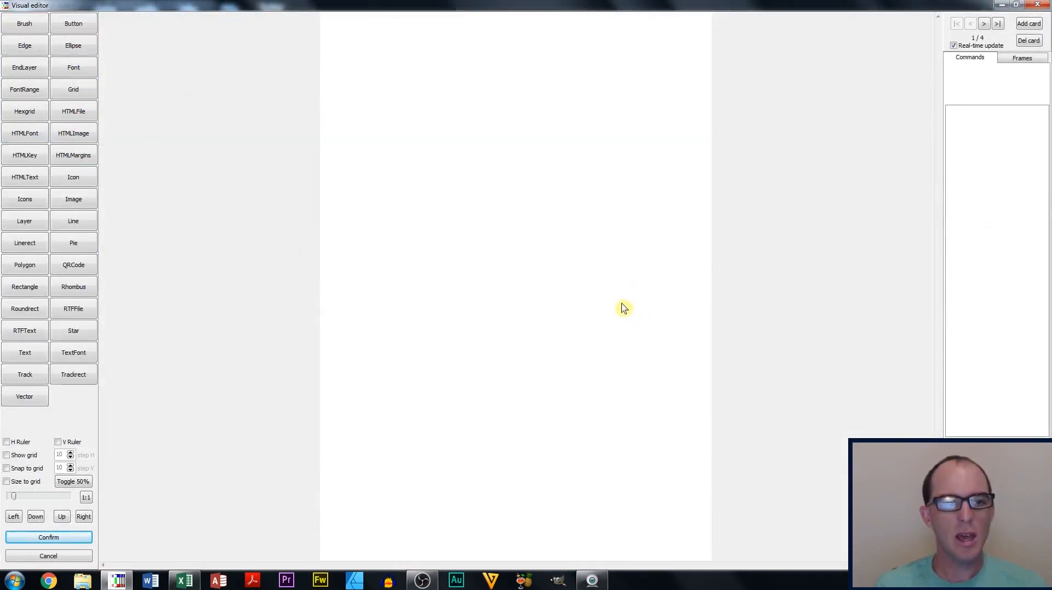
Step: Add an Image command for cards 1-4 using the [TEMPLATE] label as image file, with the Proport. and PNG transp. flags
click(181, 581)
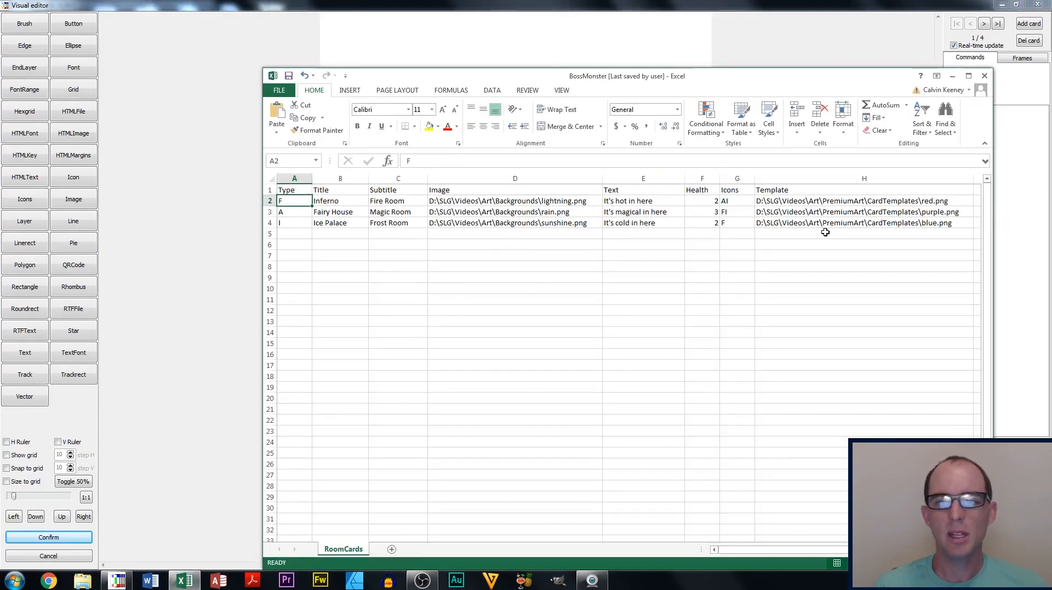
click(362, 60)
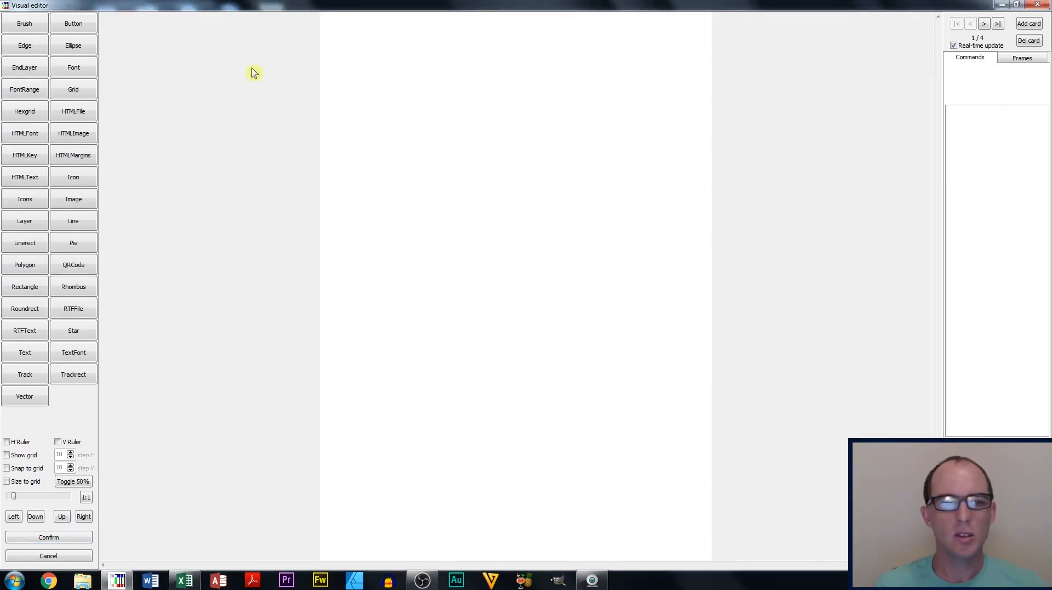
click(81, 203)
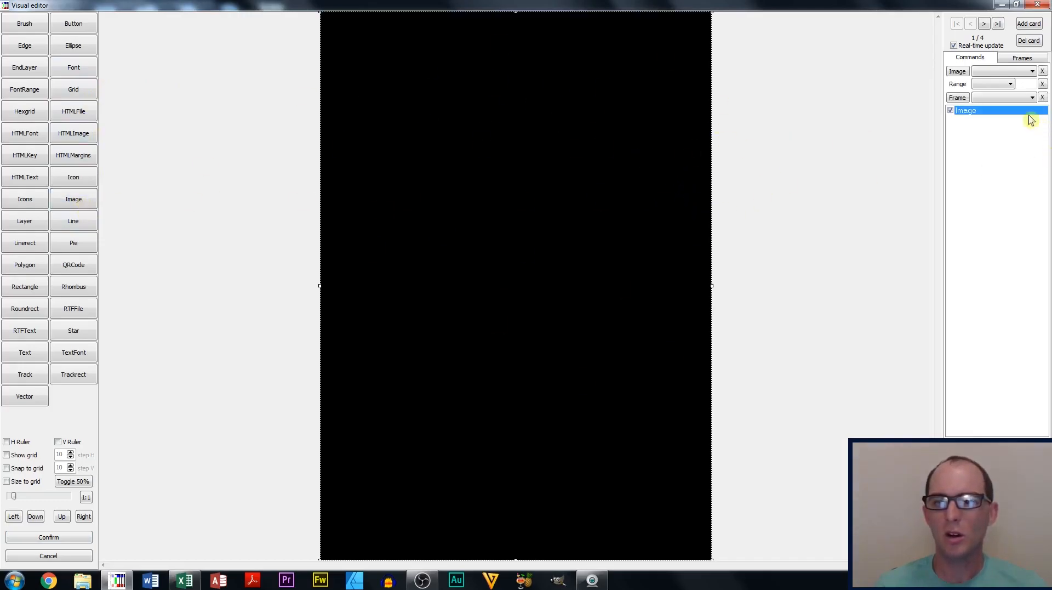
double_click(970, 112)
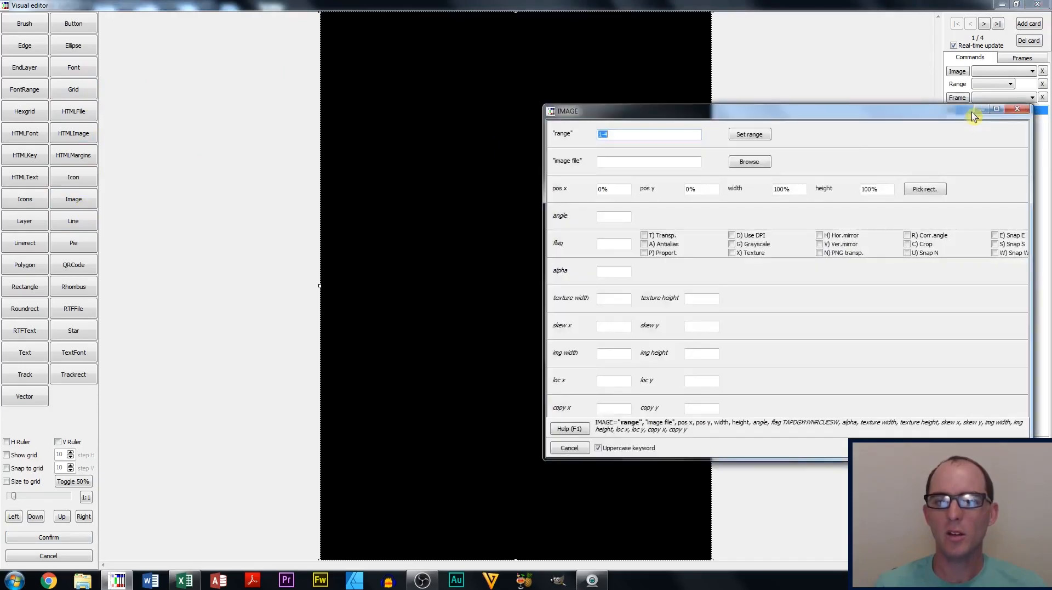
double_click(640, 164)
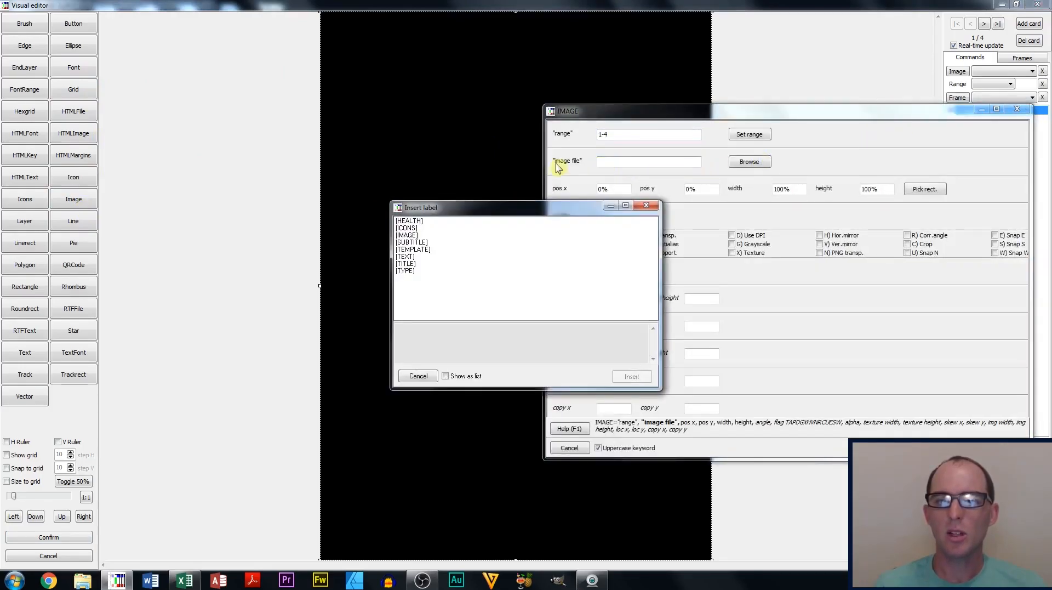
click(421, 250)
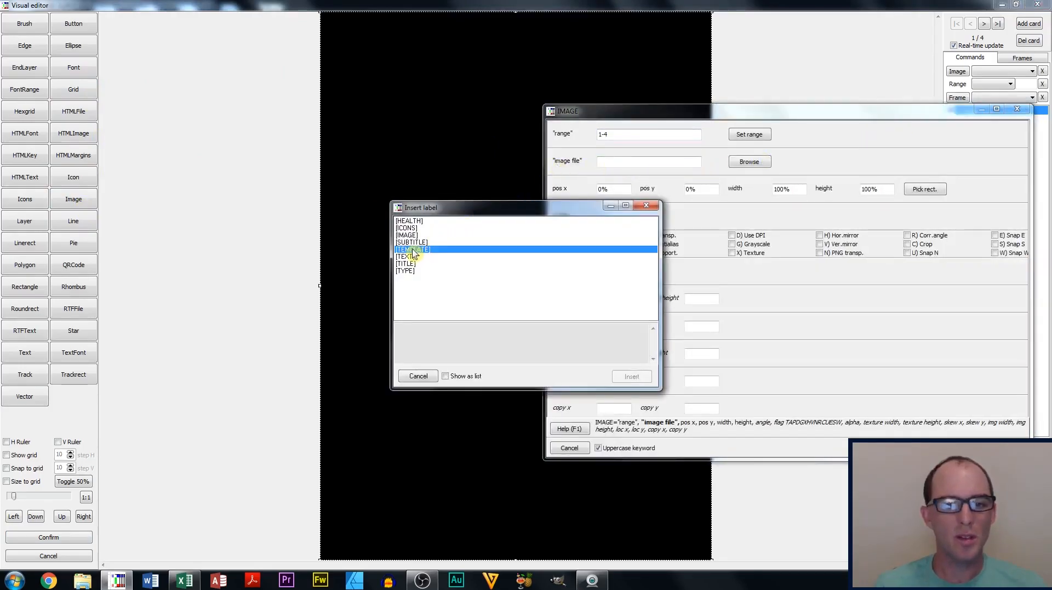
click(630, 380)
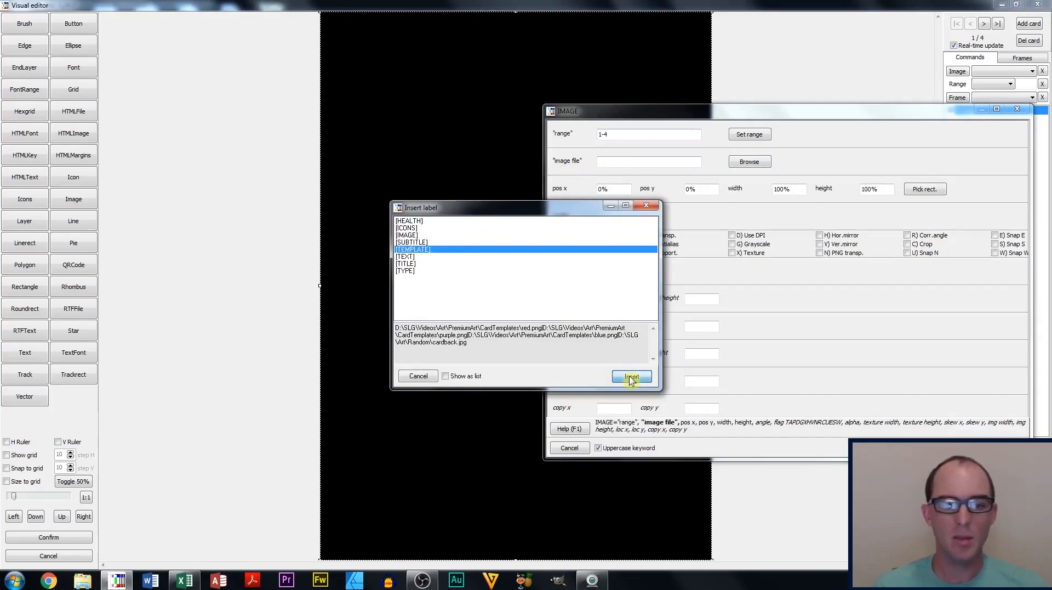
click(631, 378)
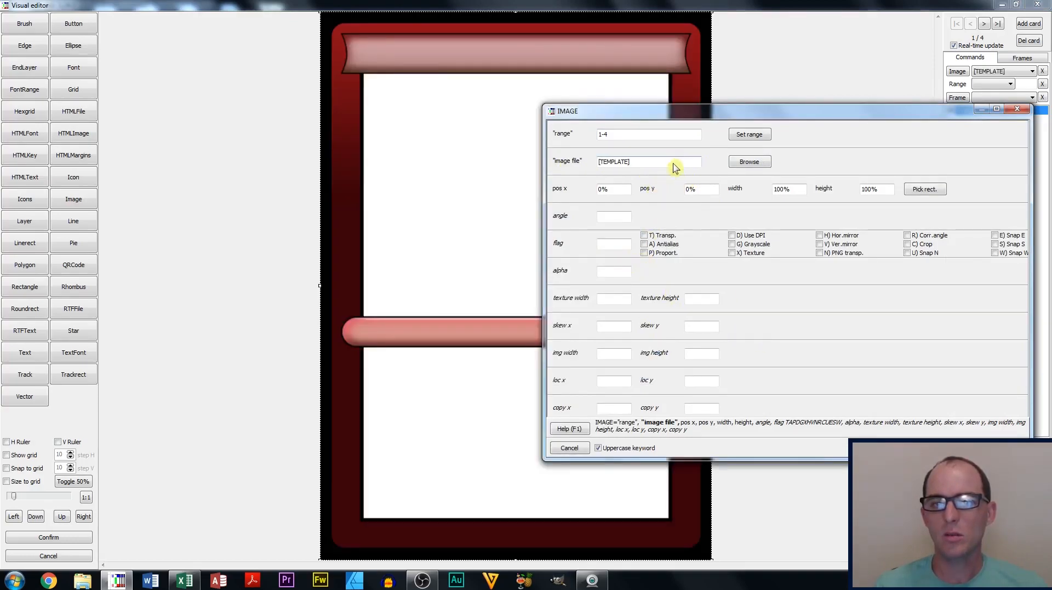
click(645, 253)
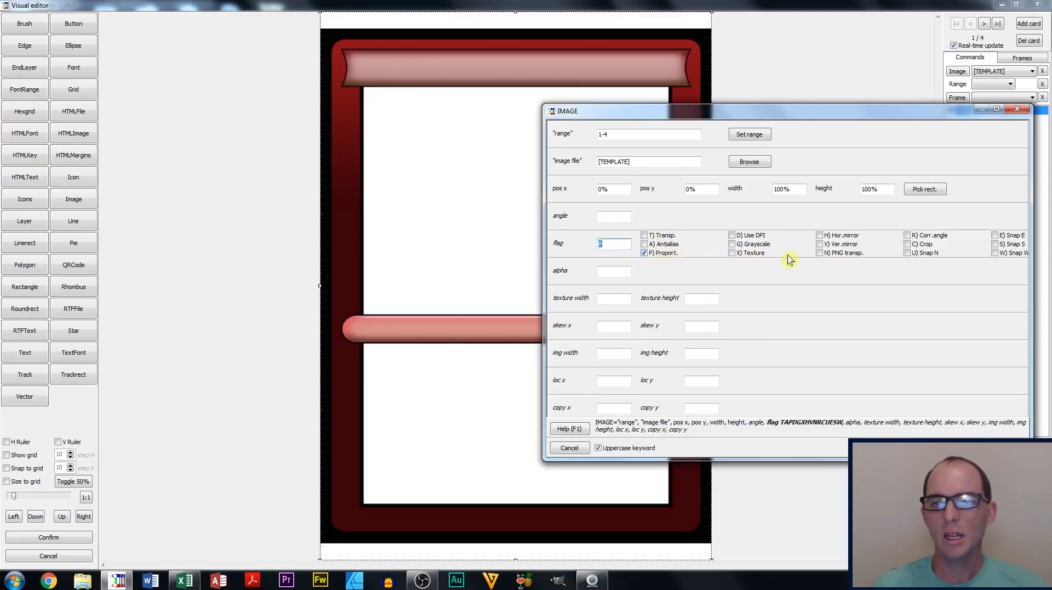
click(819, 253)
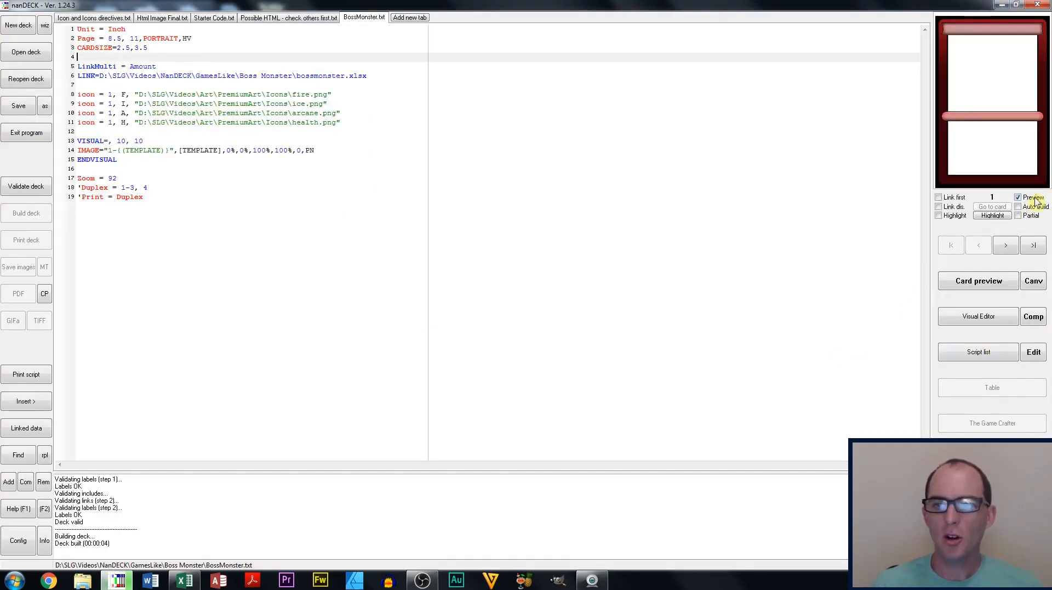
Step: Browse the card previews and compare each card's frame colour with the Template image paths in the Excel workbook
click(1006, 245)
click(1006, 245)
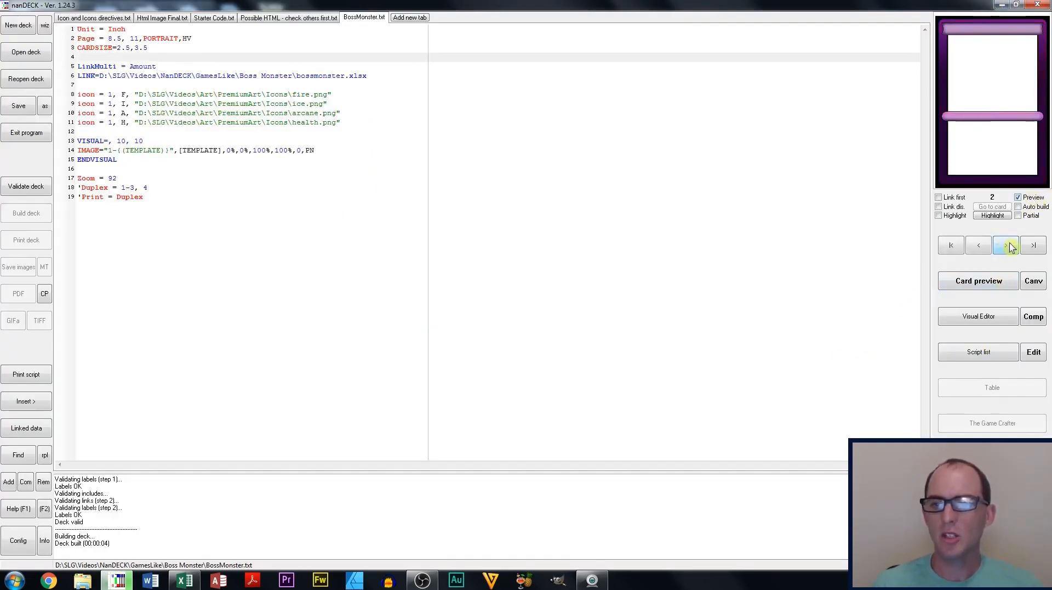
click(185, 580)
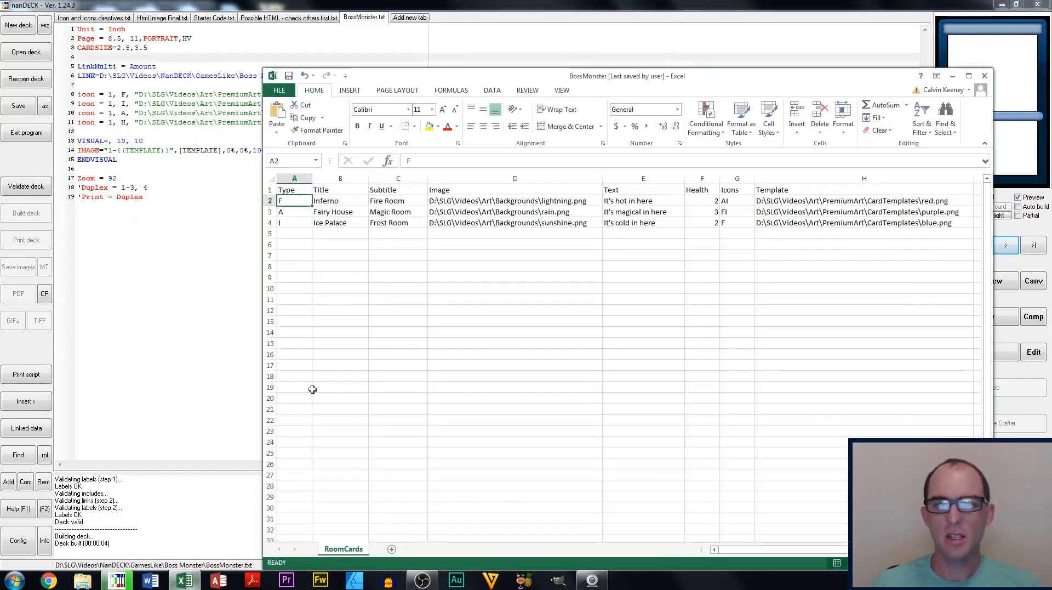
click(795, 202)
click(804, 214)
click(813, 231)
click(821, 221)
click(933, 209)
click(928, 202)
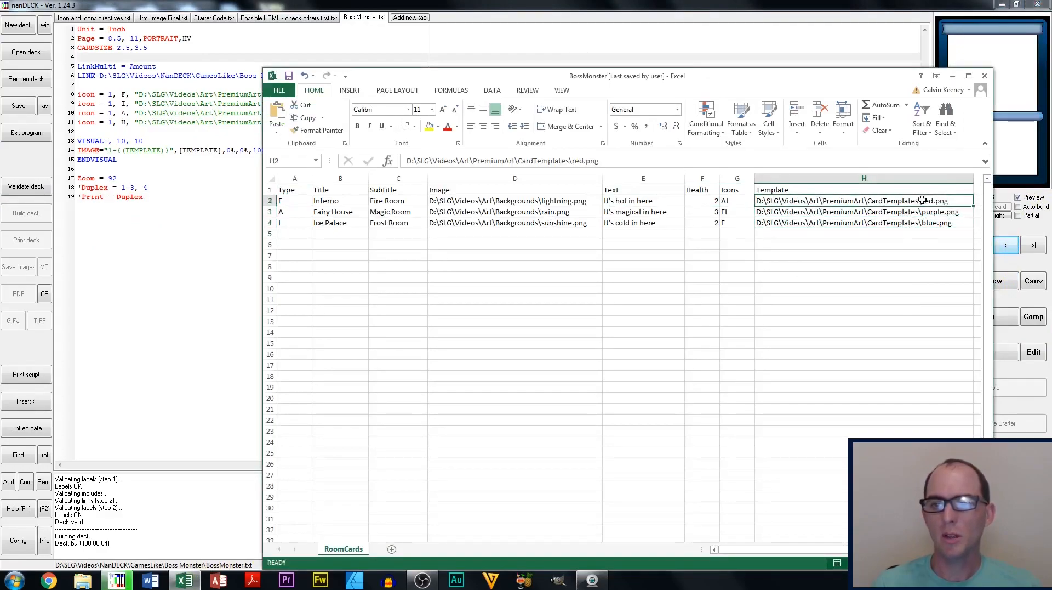
click(921, 212)
click(921, 224)
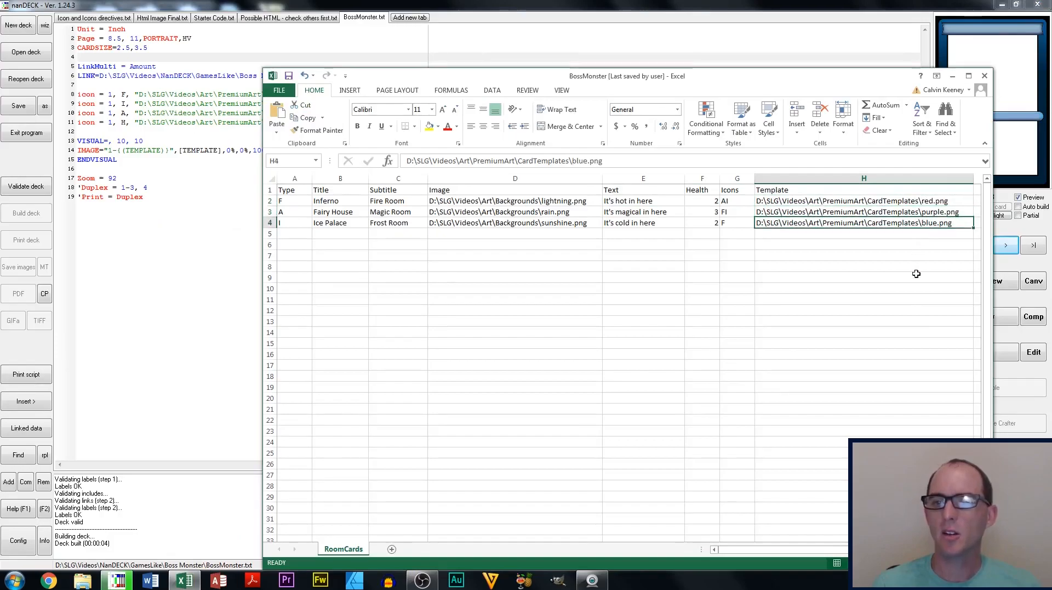
click(207, 297)
click(980, 246)
click(983, 245)
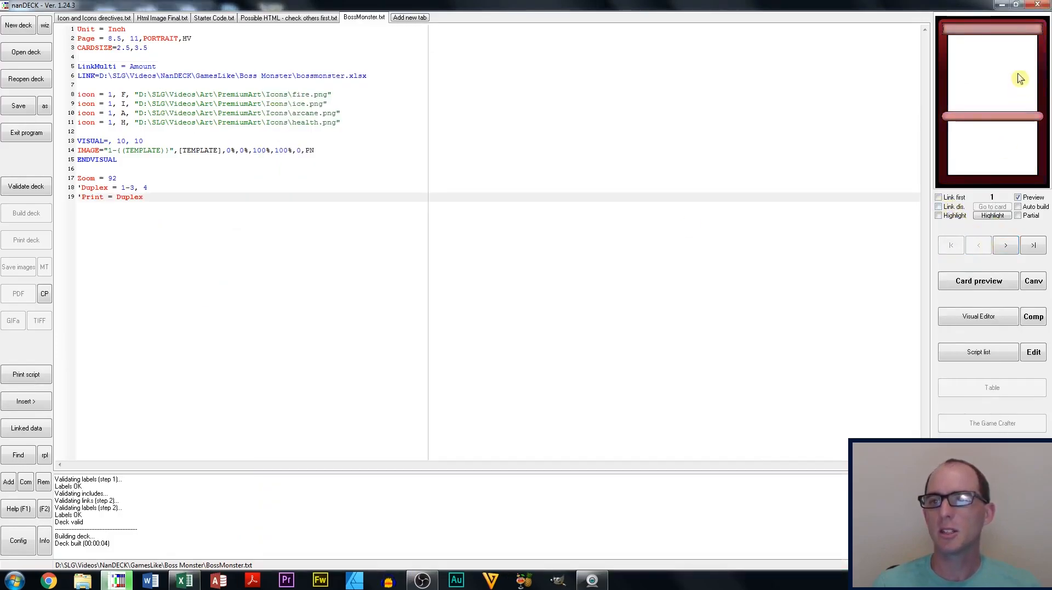
click(1012, 247)
click(1013, 247)
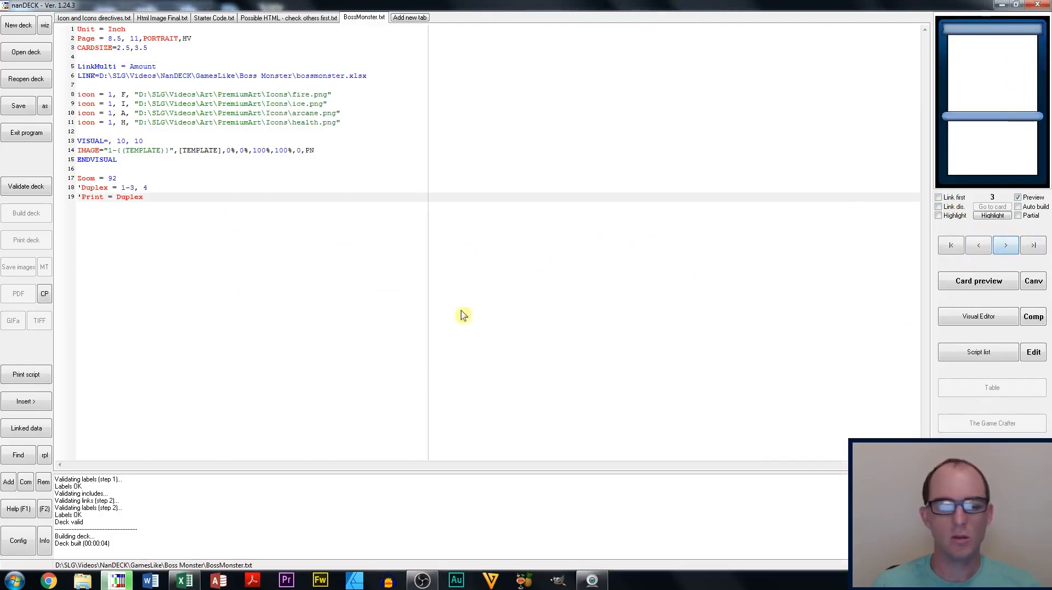
Step: In the Visual Editor, add an Icons command and delete the mistakenly added Icon command
click(974, 323)
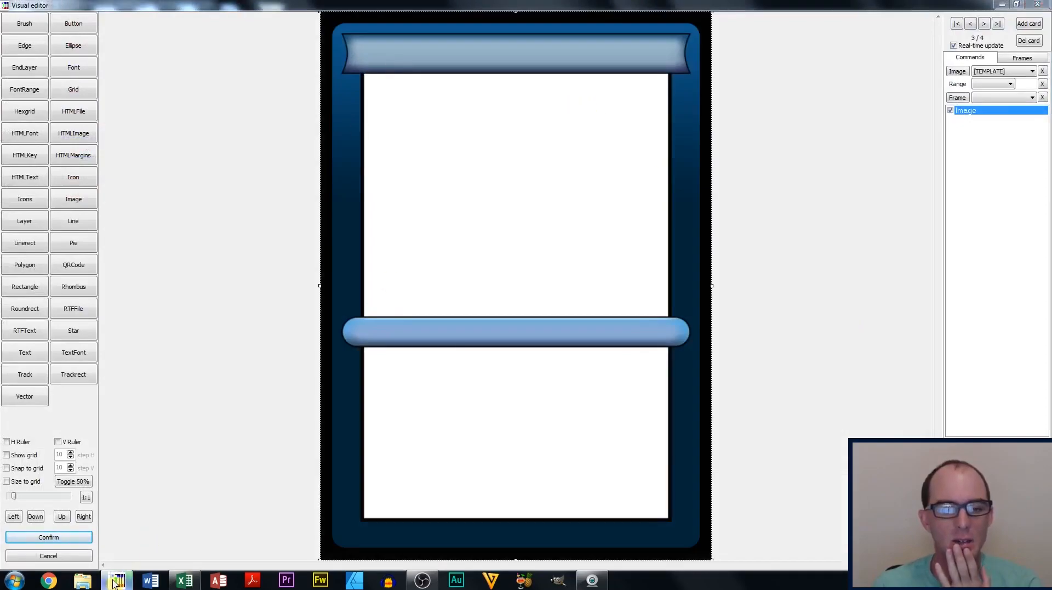
click(185, 580)
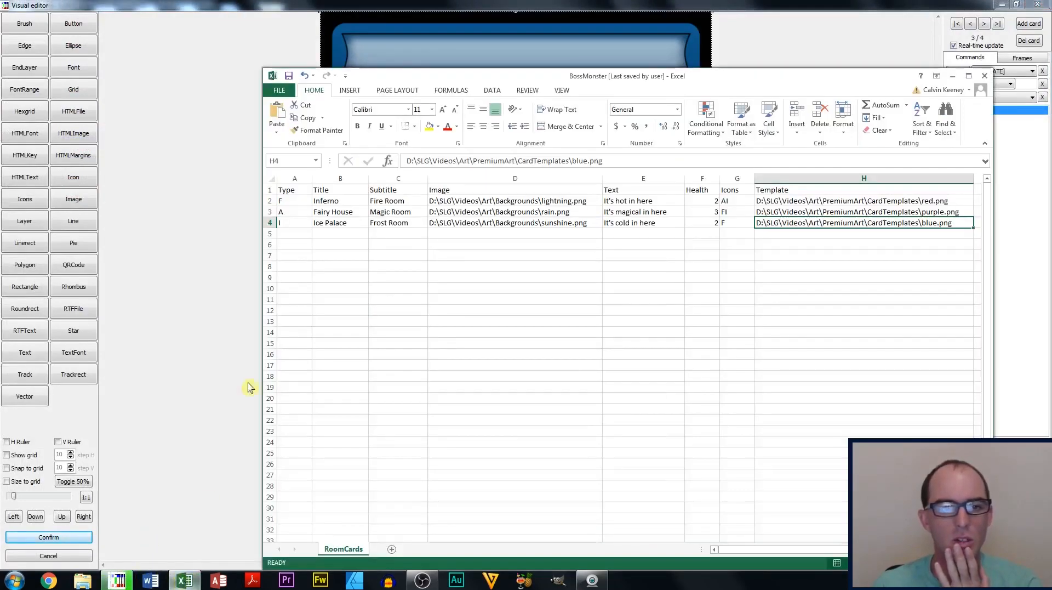
click(202, 273)
click(73, 177)
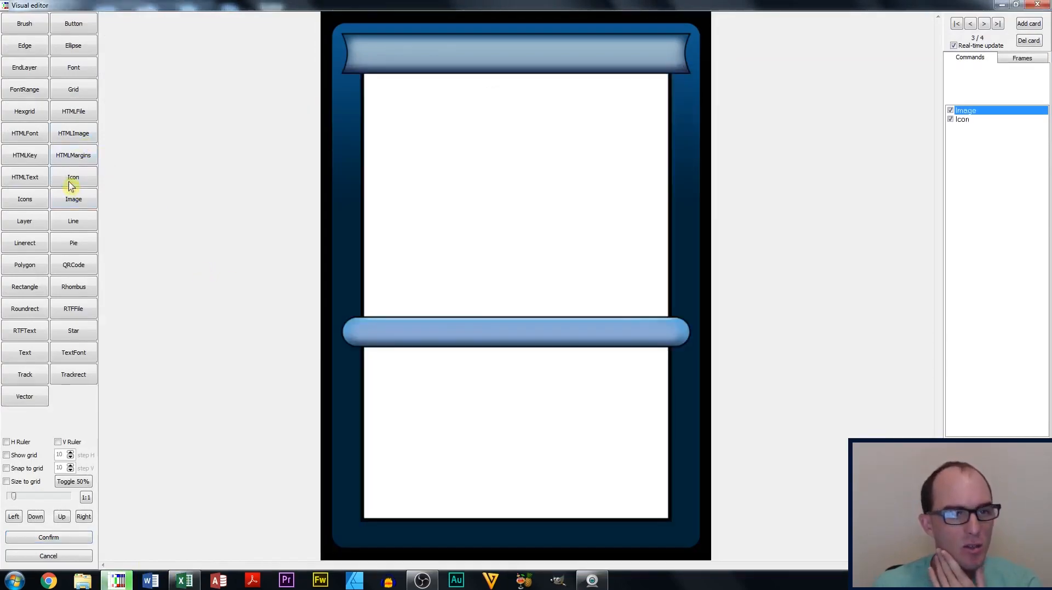
click(982, 119)
double_click(1021, 119)
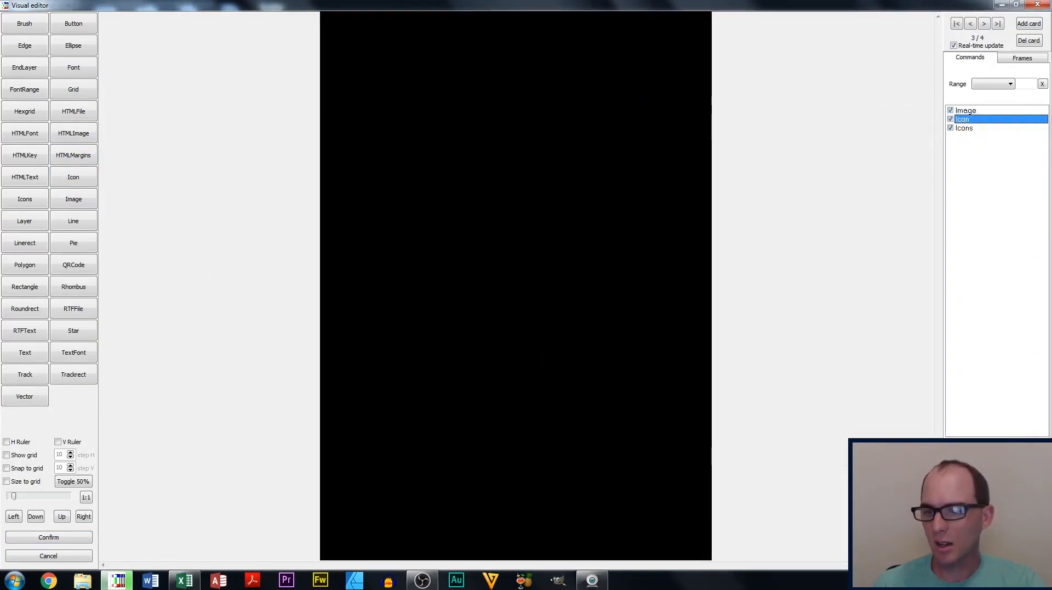
key(Delete)
click(503, 317)
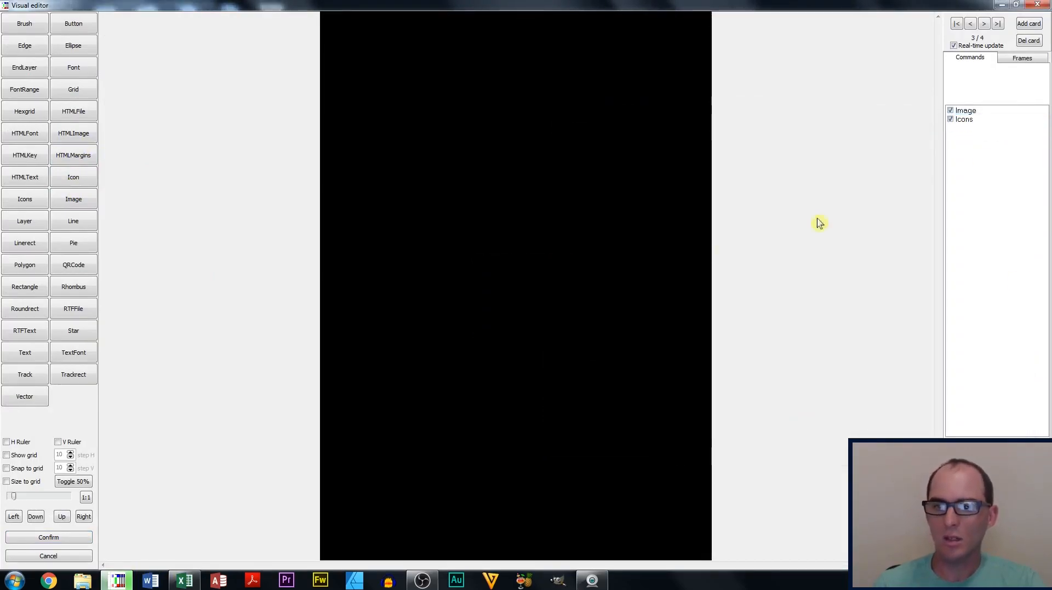
Step: Assign the [TYPE] label as the keys of the Icons command for cards 1-4
double_click(965, 121)
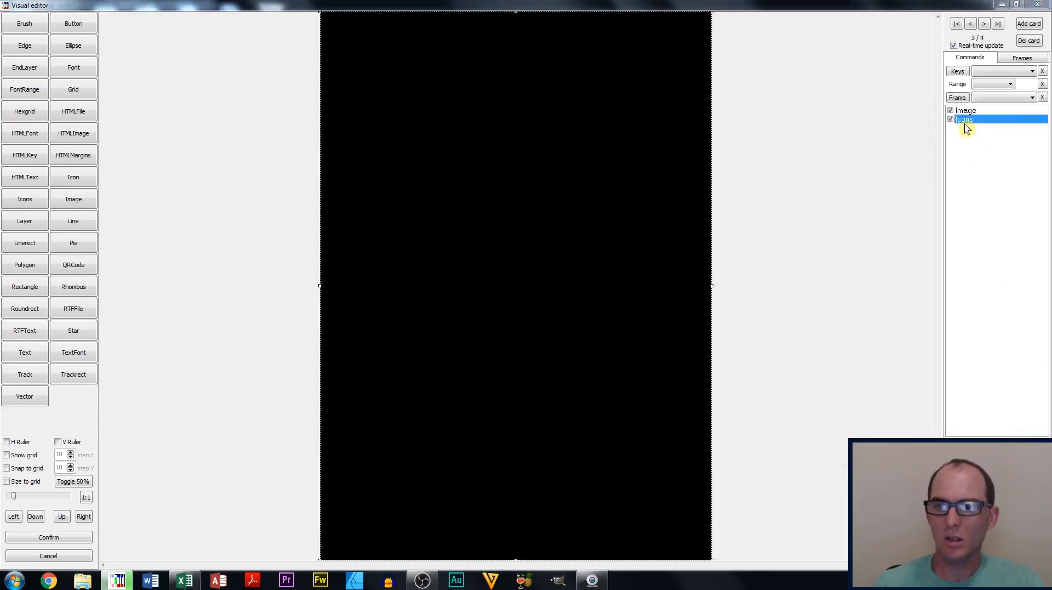
click(622, 163)
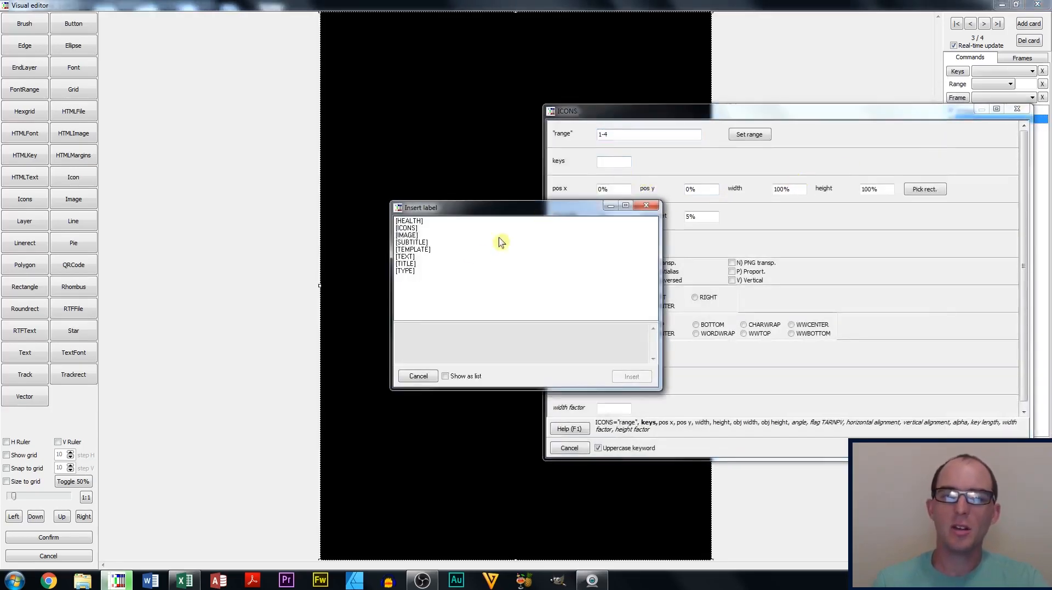
click(412, 271)
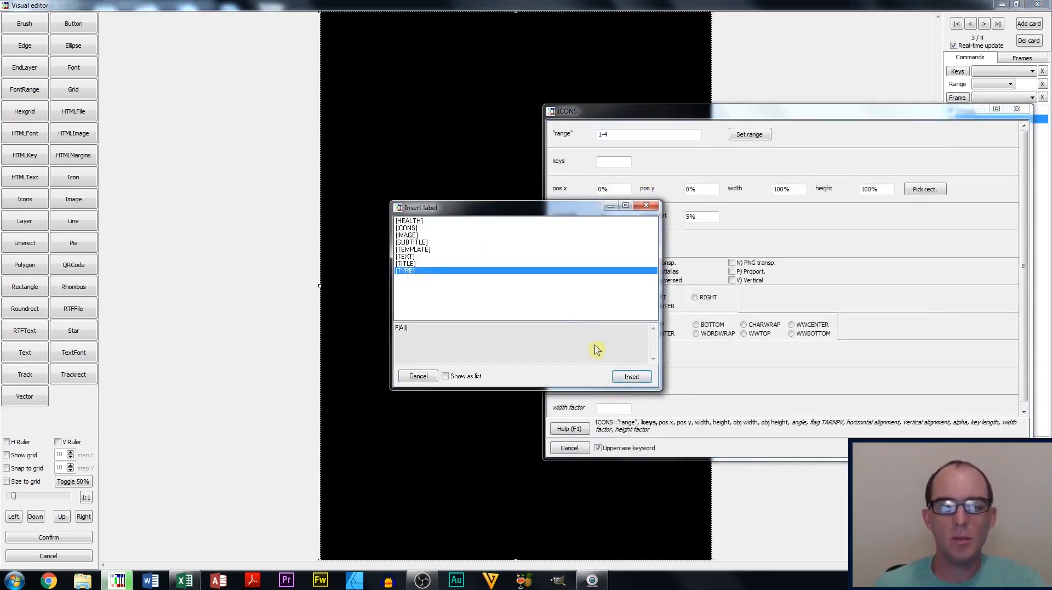
click(632, 376)
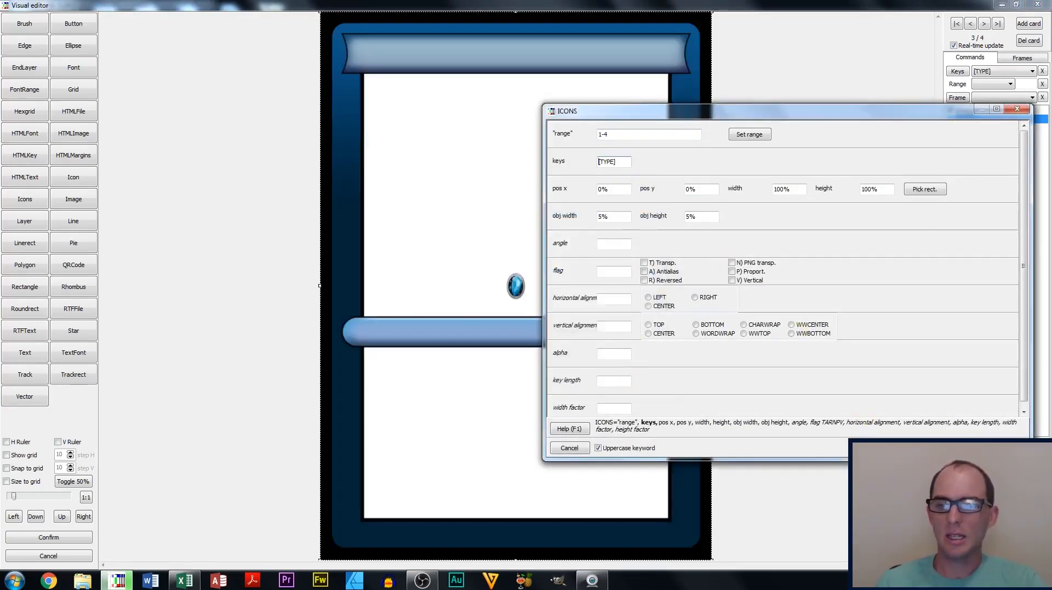
click(604, 192)
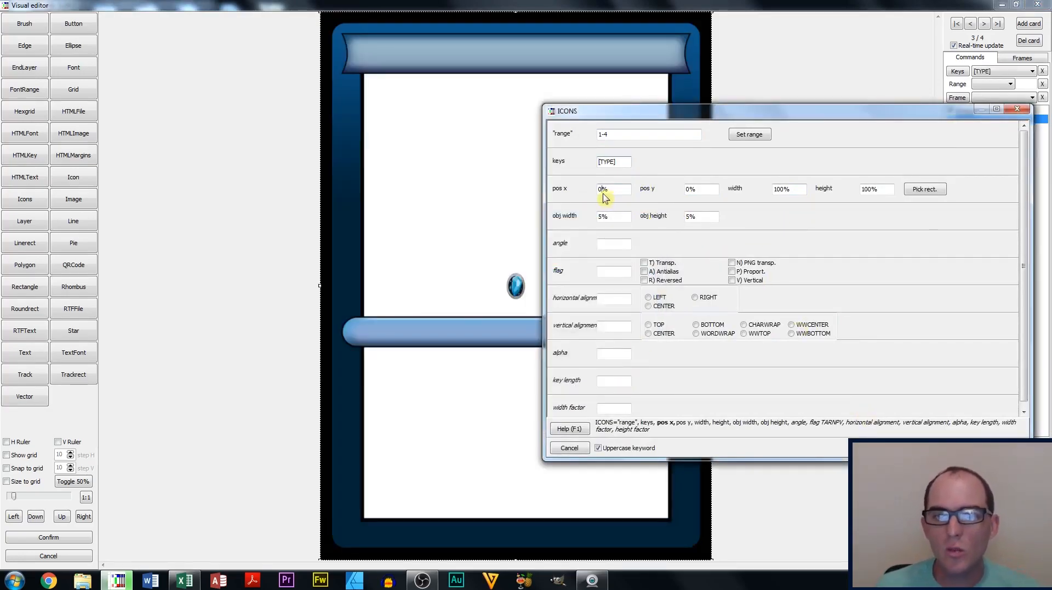
click(784, 192)
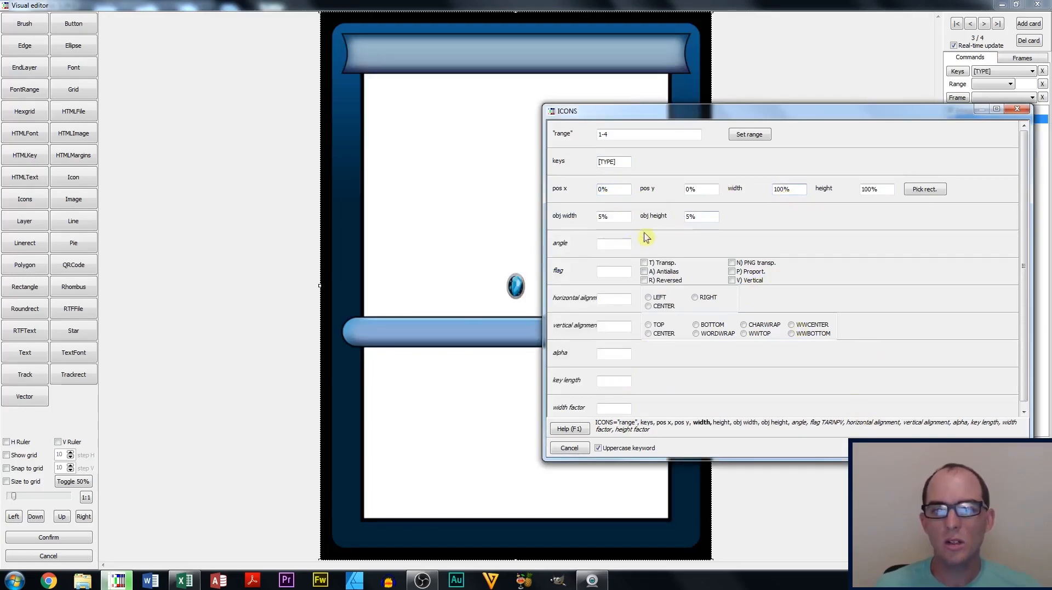
drag(1004, 111, 977, 92)
click(977, 429)
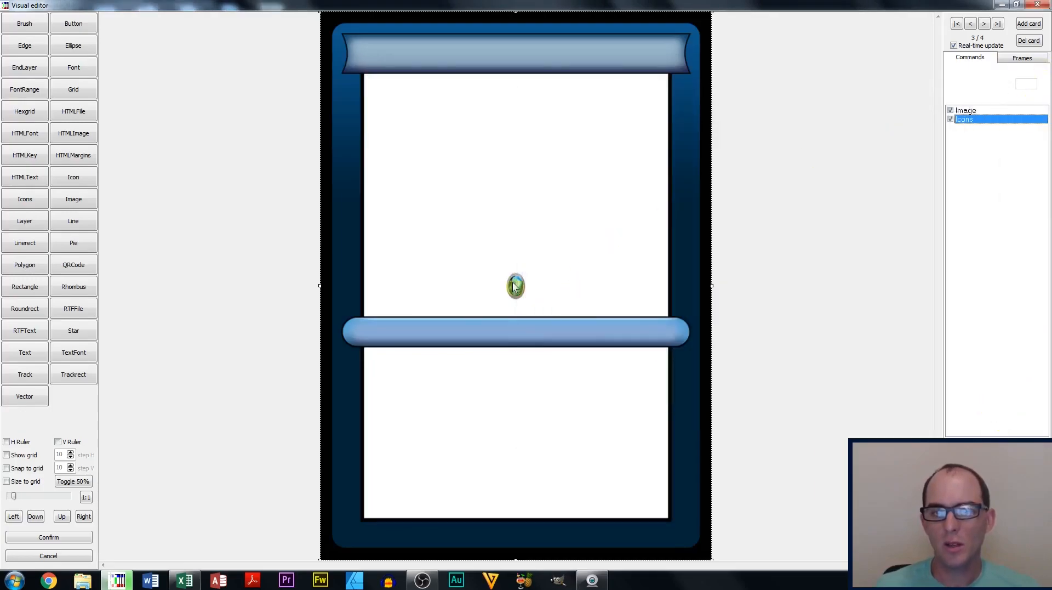
Step: Fit the Icons frame, about 14% by 9%, over the title banner's left end, with 11% object width and the Proport. and PNG transp. flags
drag(320, 11, 390, 75)
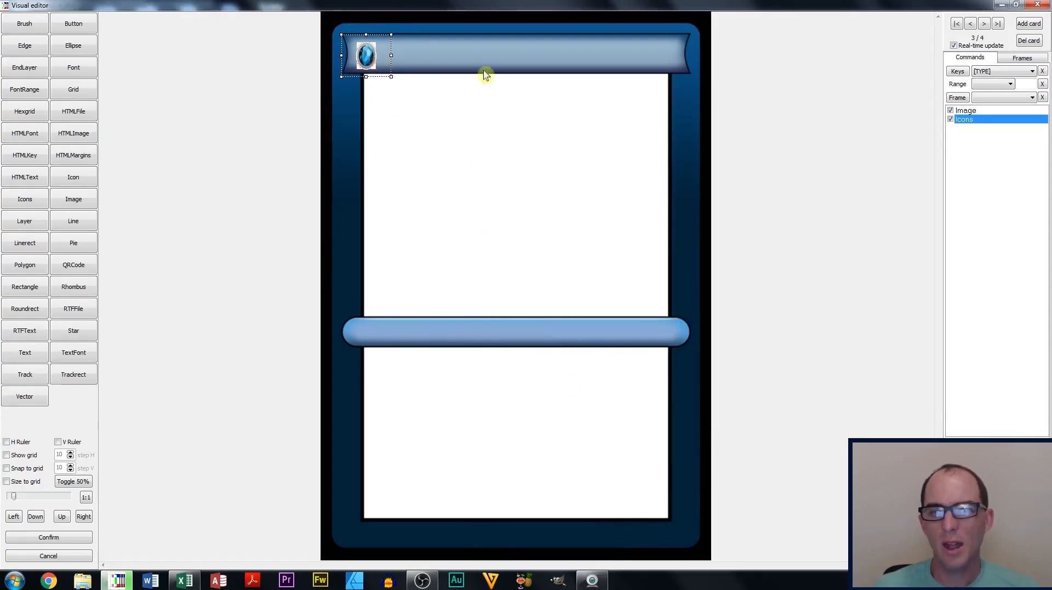
double_click(958, 120)
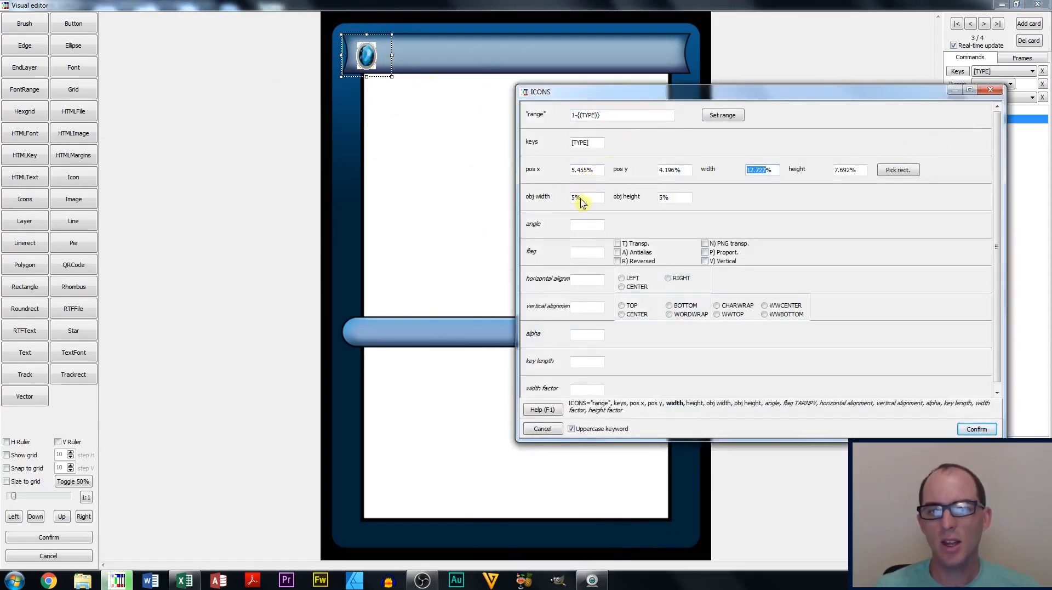
click(581, 198)
text(2)
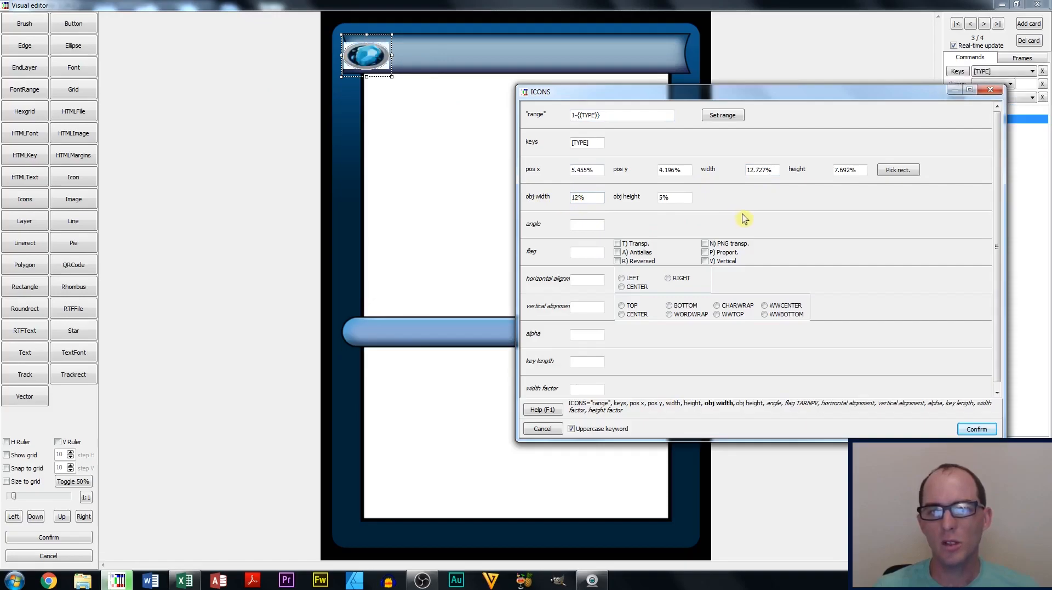
click(663, 200)
text(2)
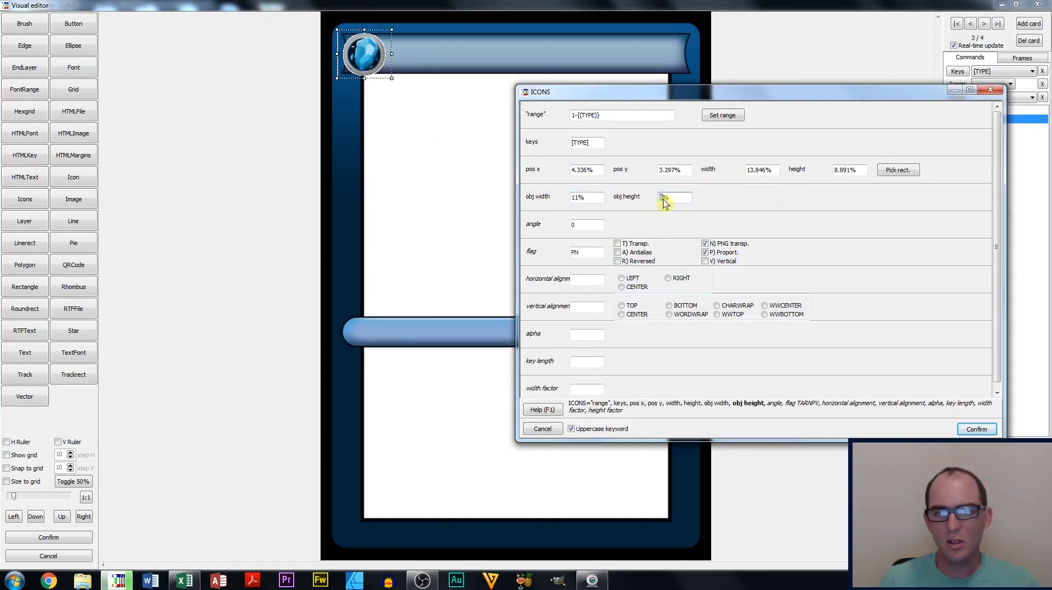
text(1)
key(Return)
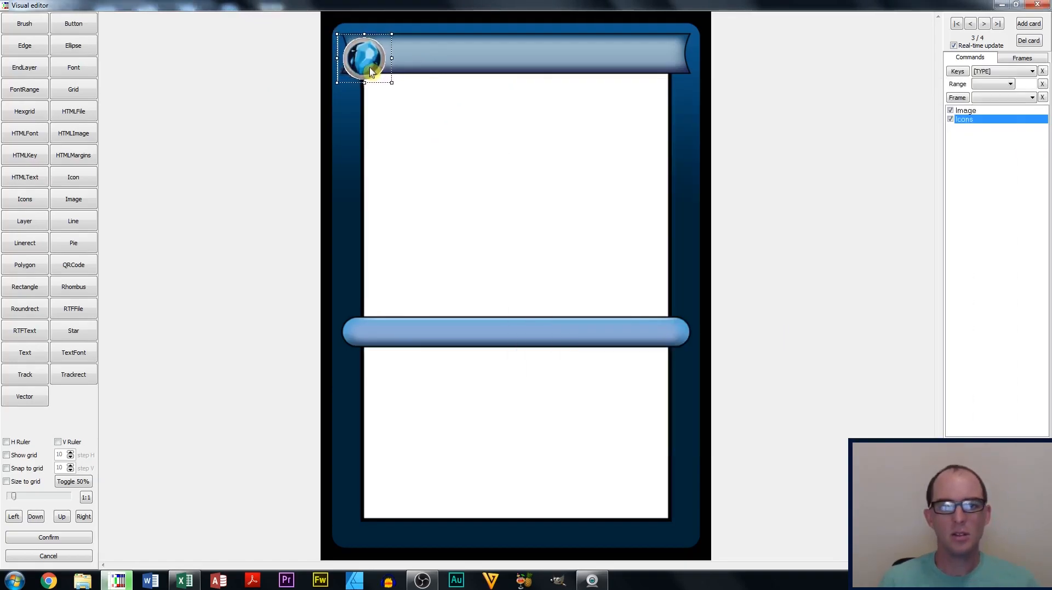
click(496, 120)
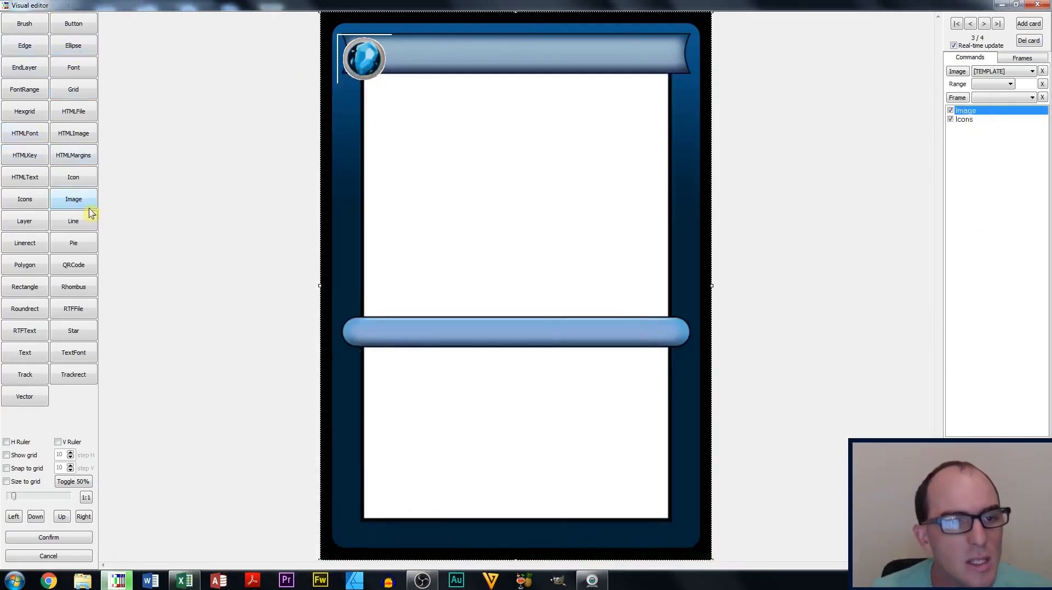
Step: Add a Text command and fit its frame, about 59% wide and 5% high, inside the title banner
click(37, 355)
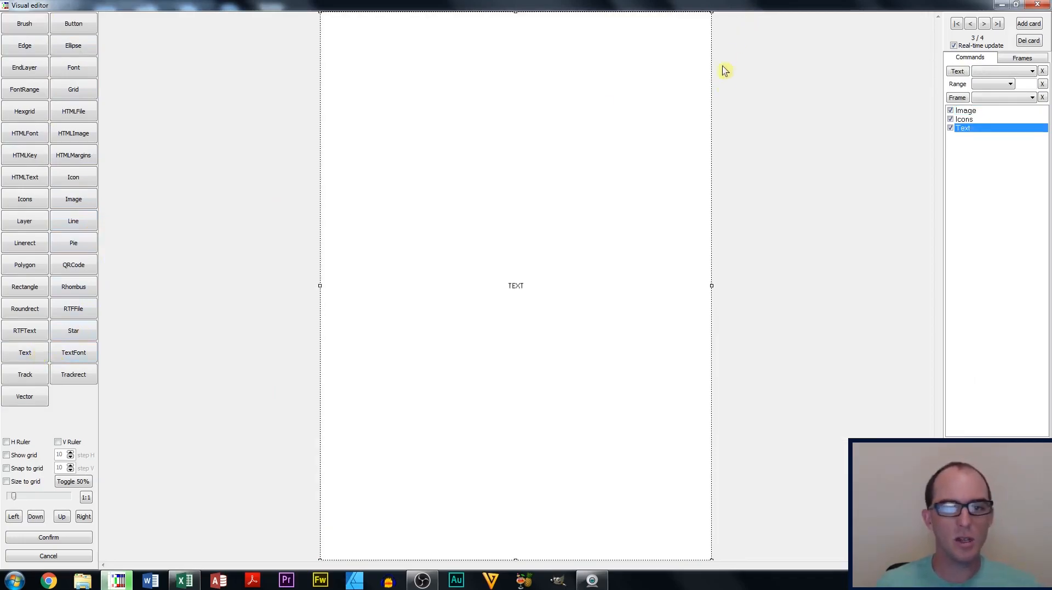
drag(321, 11, 481, 505)
drag(582, 547, 533, 60)
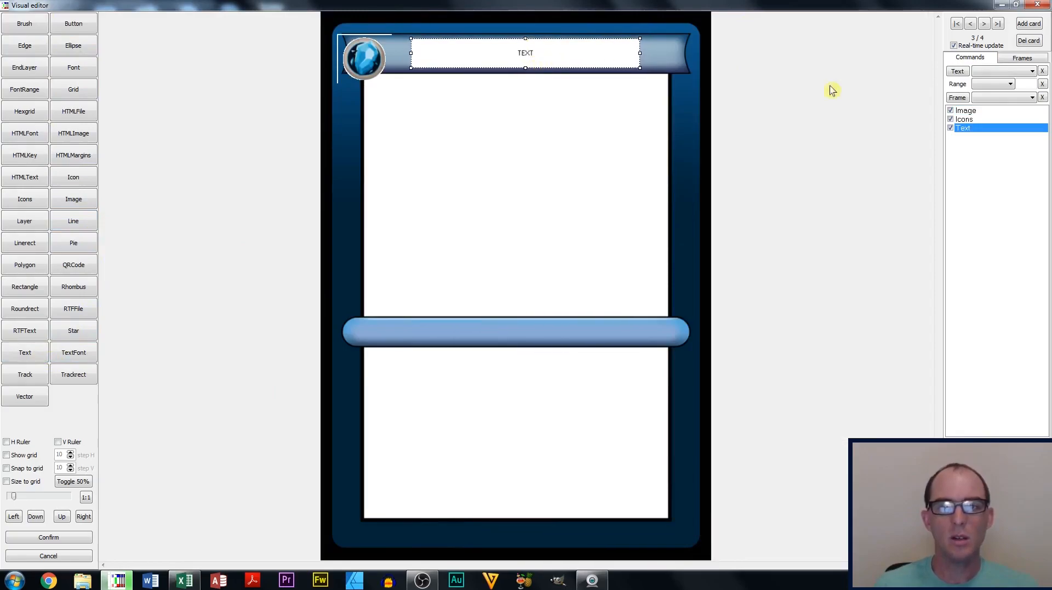
Step: Use the [TITLE] label as the banner's text and nudge the text frame slightly left and down
double_click(973, 128)
double_click(595, 142)
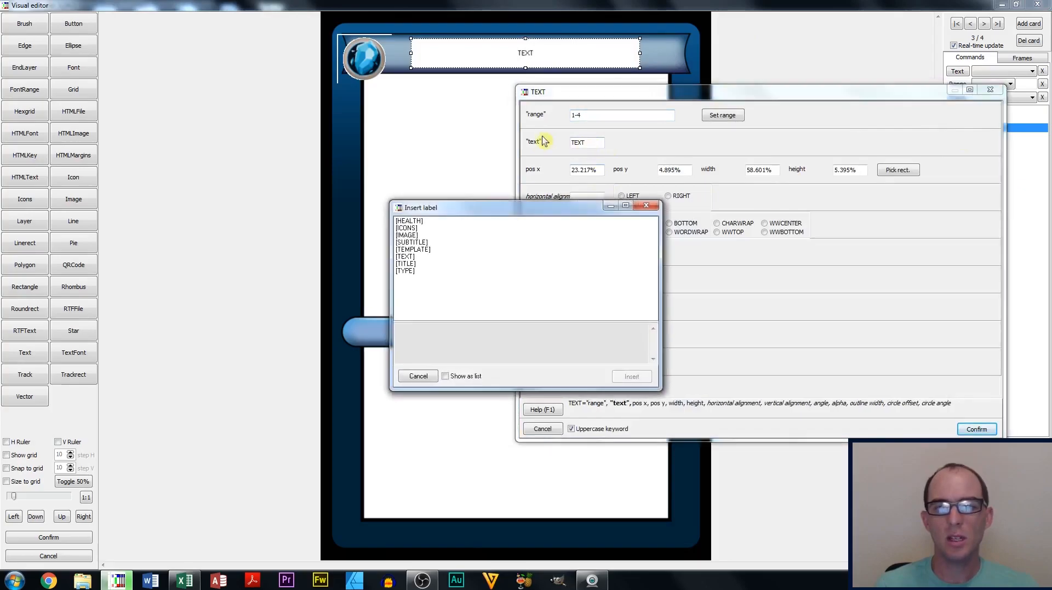
click(407, 264)
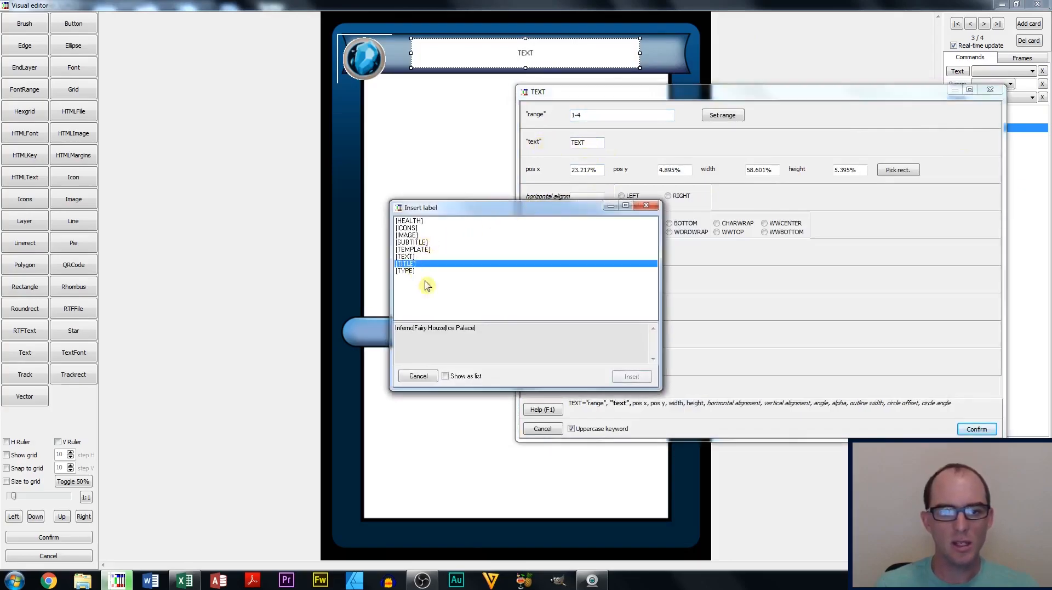
click(632, 376)
key(Return)
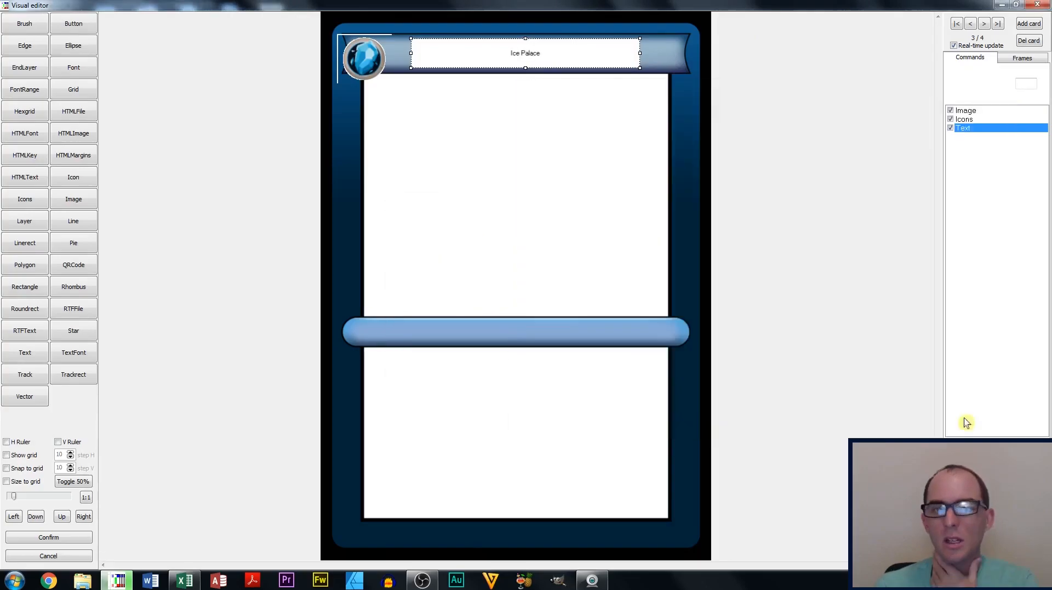
click(509, 59)
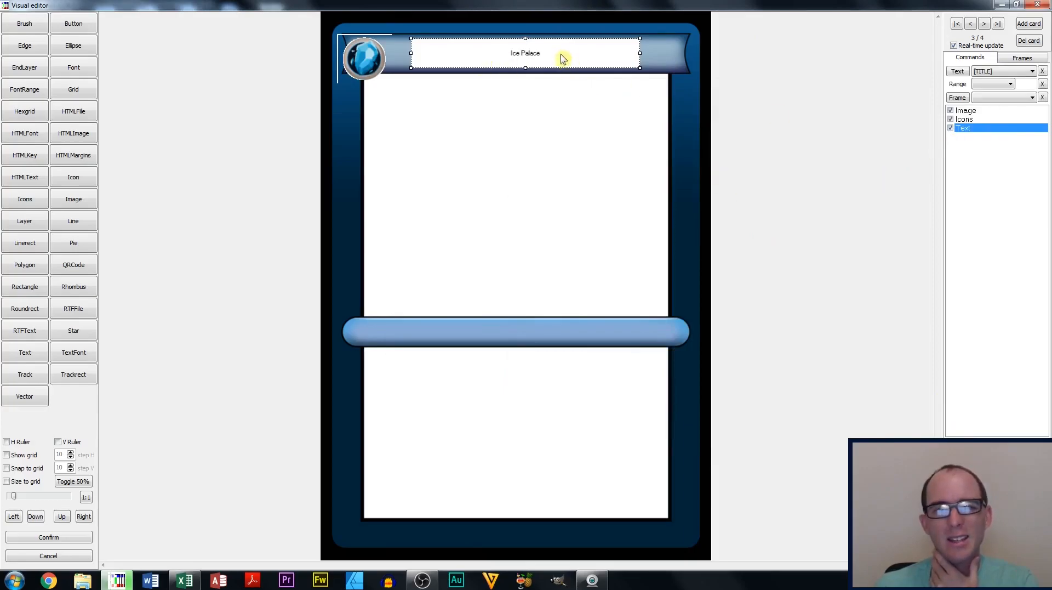
drag(538, 55, 531, 53)
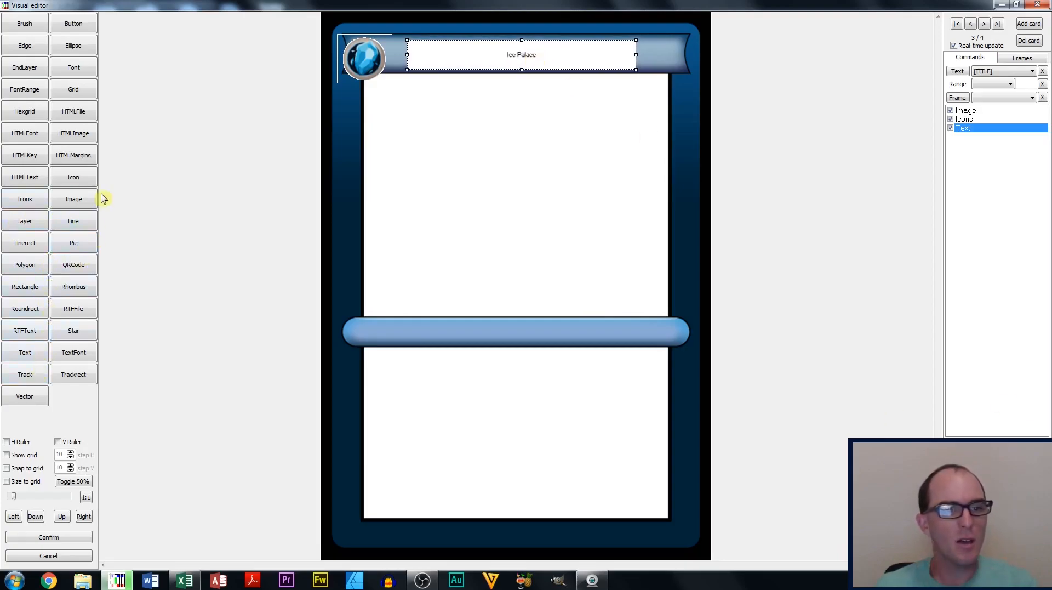
Step: Add a Font command and move it above the Text command in the command list
click(76, 70)
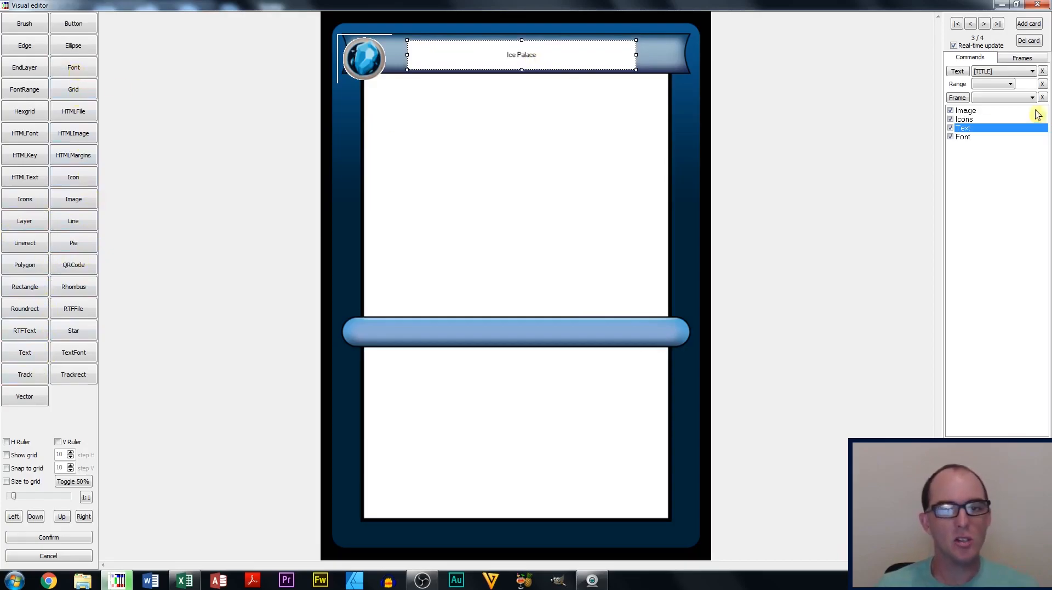
click(970, 137)
drag(965, 139, 968, 131)
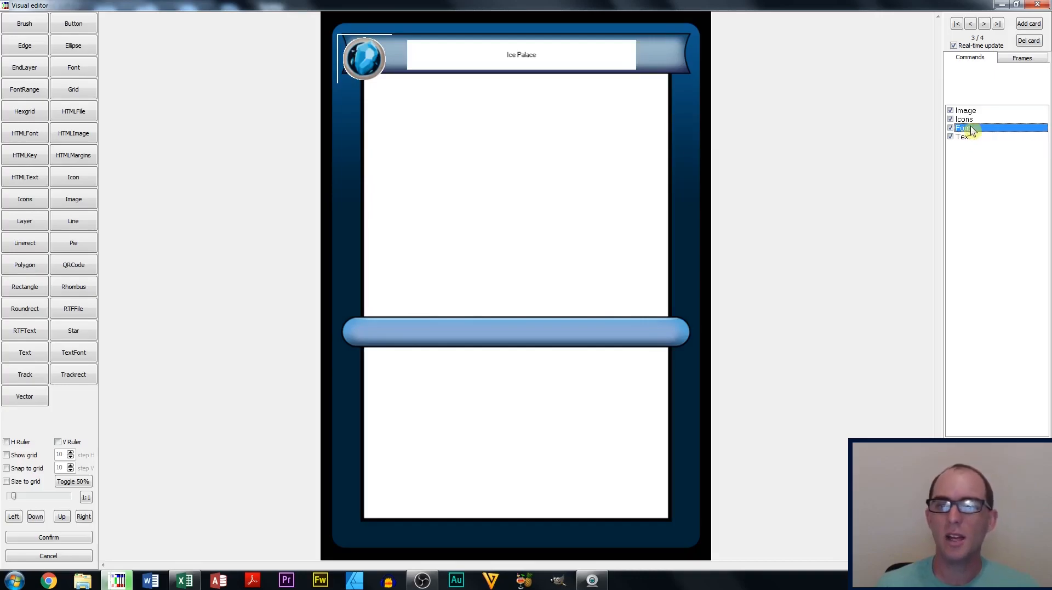
Step: Set the title's Arial font to size 14 with the Transp. style
double_click(970, 130)
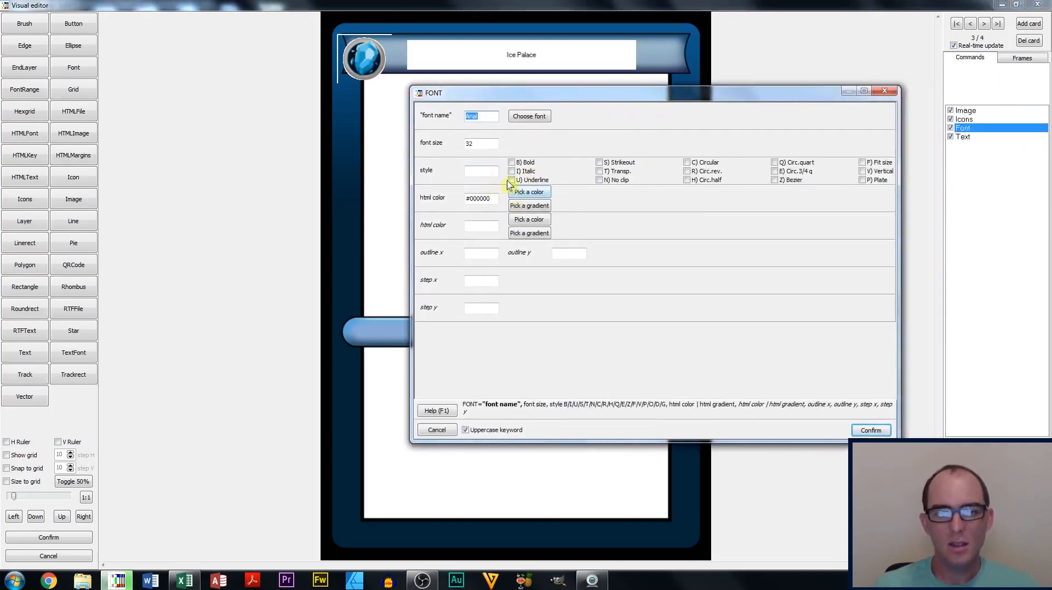
click(487, 144)
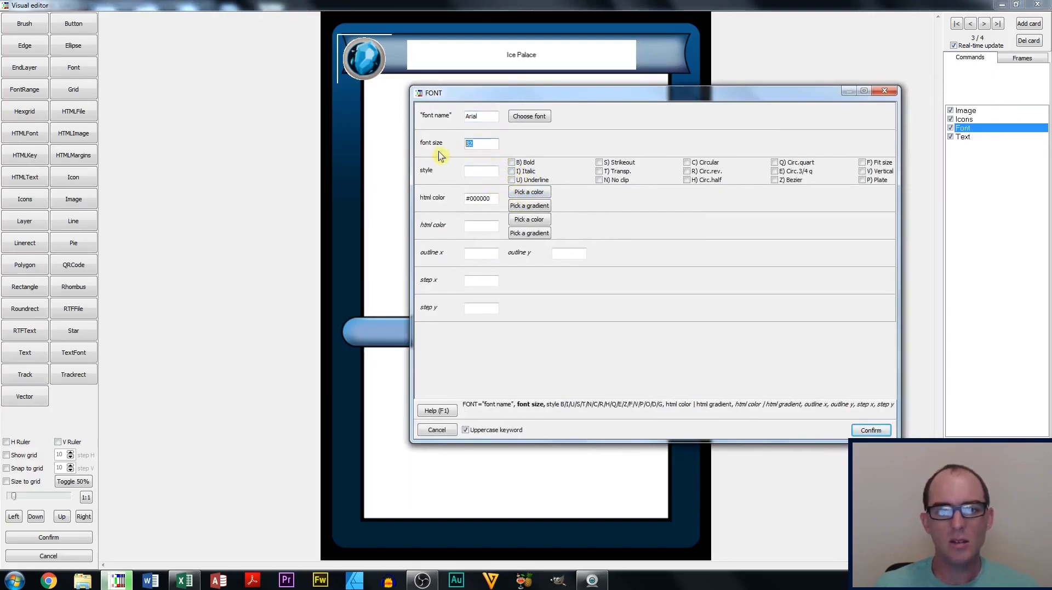
text(17)
key(BackSpace)
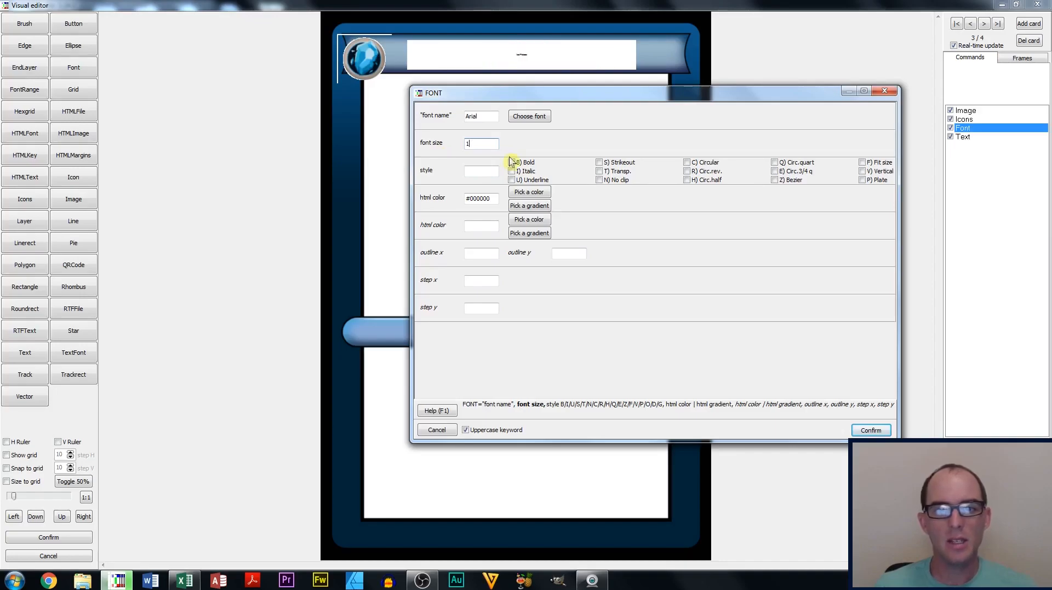
text(5)
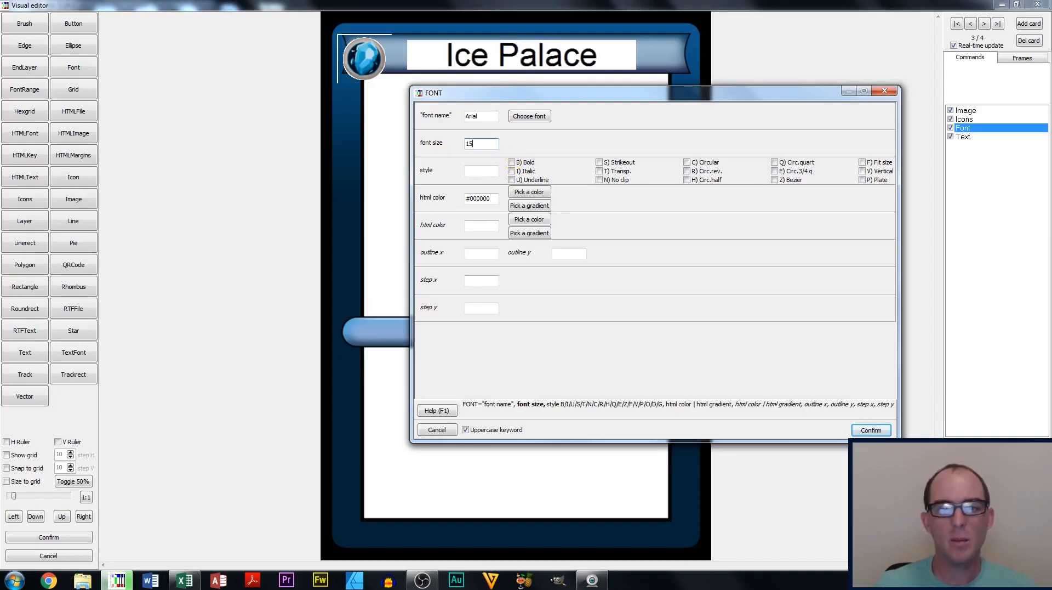
key(BackSpace)
text(4)
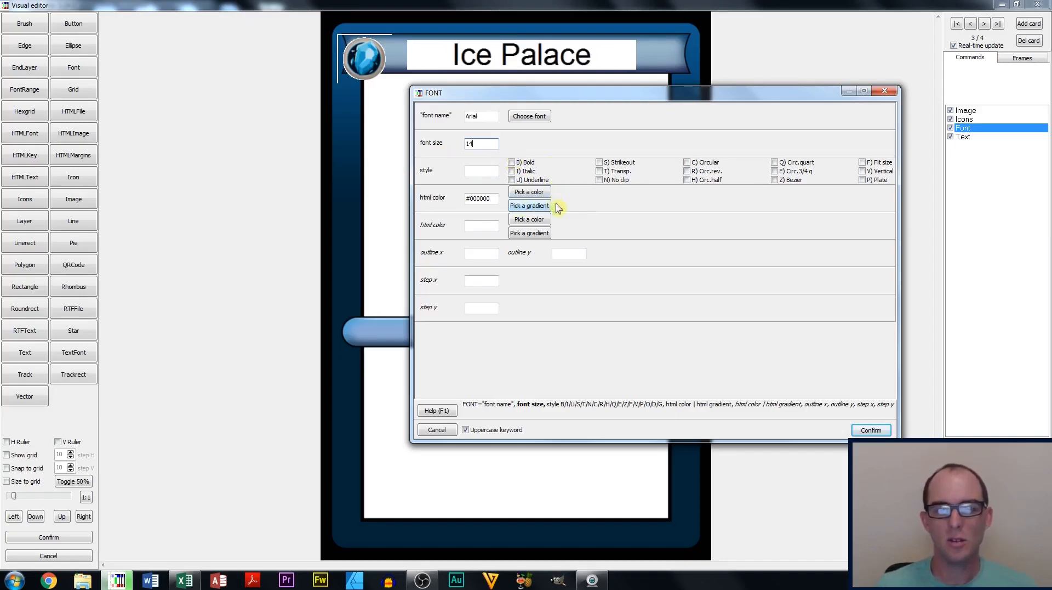
click(601, 172)
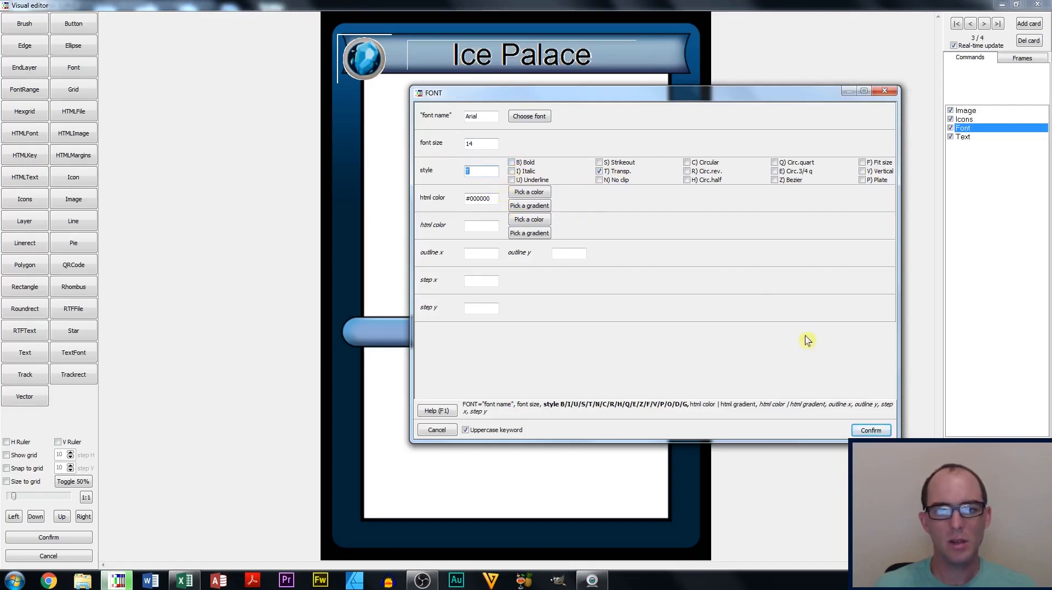
key(Return)
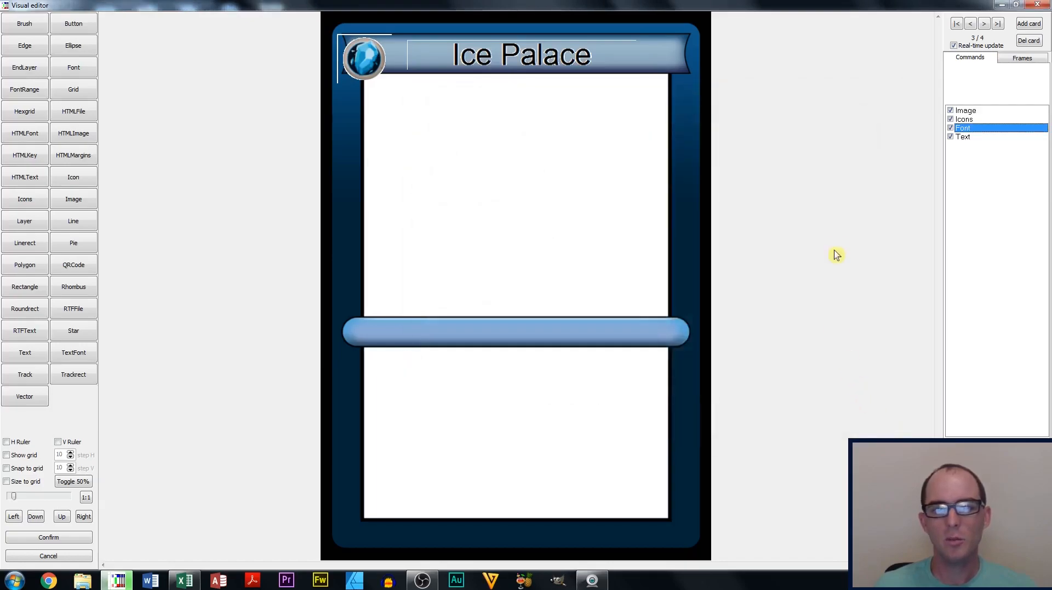
Step: Duplicate the title Text command and fit the copy, about 59% wide and 4% high, into the card's middle banner
click(537, 63)
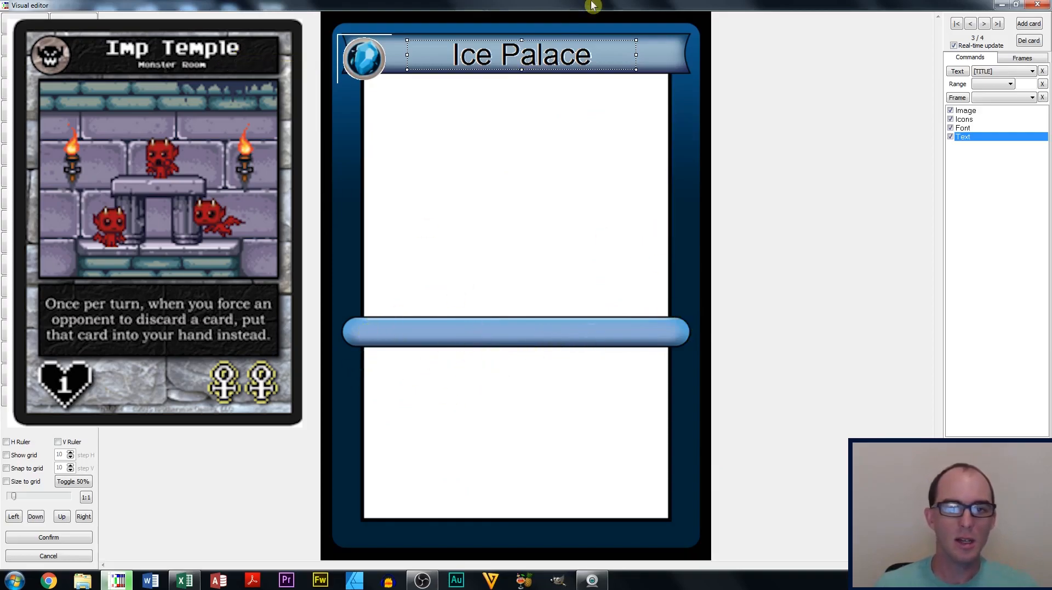
mouse_move(115, 576)
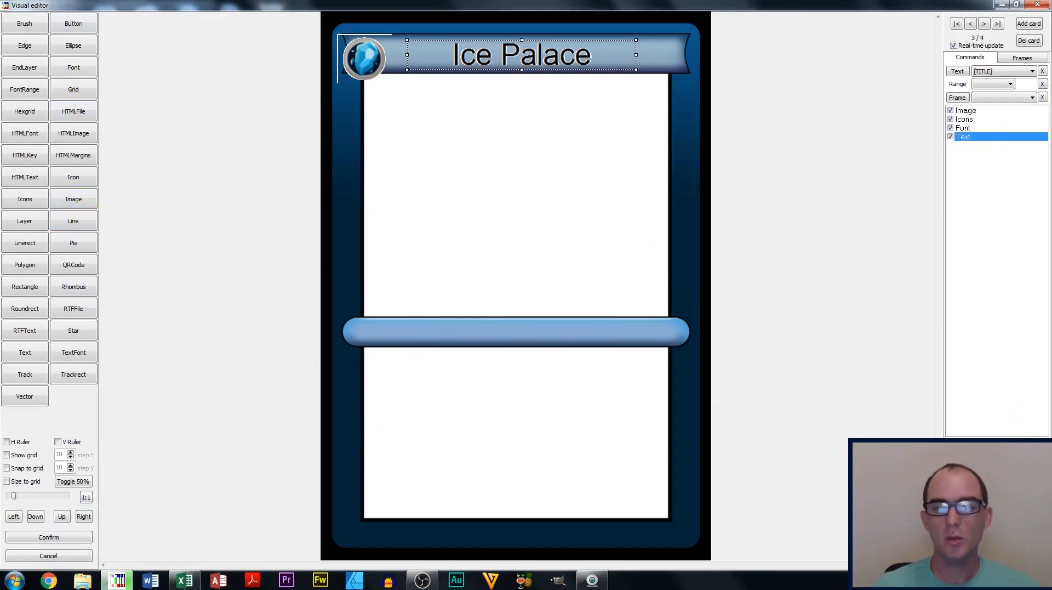
key(ctrl+v)
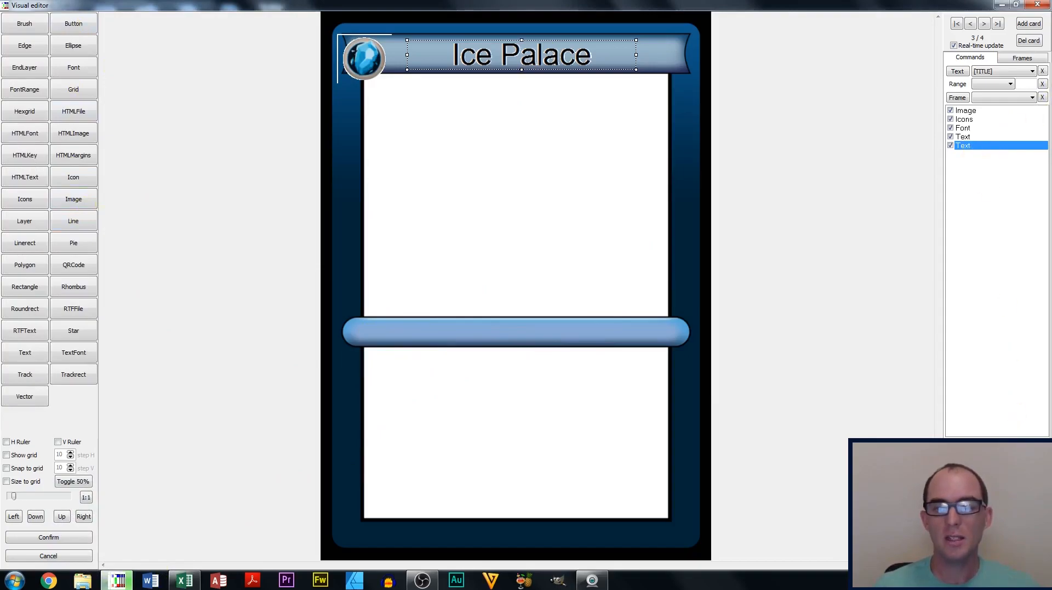
click(973, 146)
drag(535, 57, 468, 323)
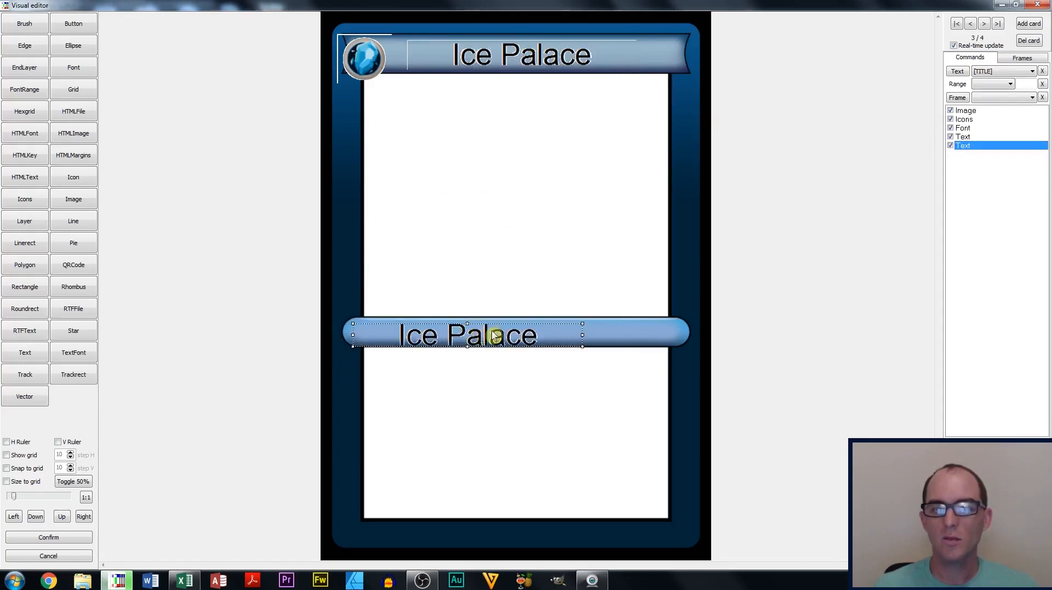
drag(551, 333, 552, 331)
Step: Left-align the middle banner's text and use the [SUBTITLE] label as its content
double_click(966, 146)
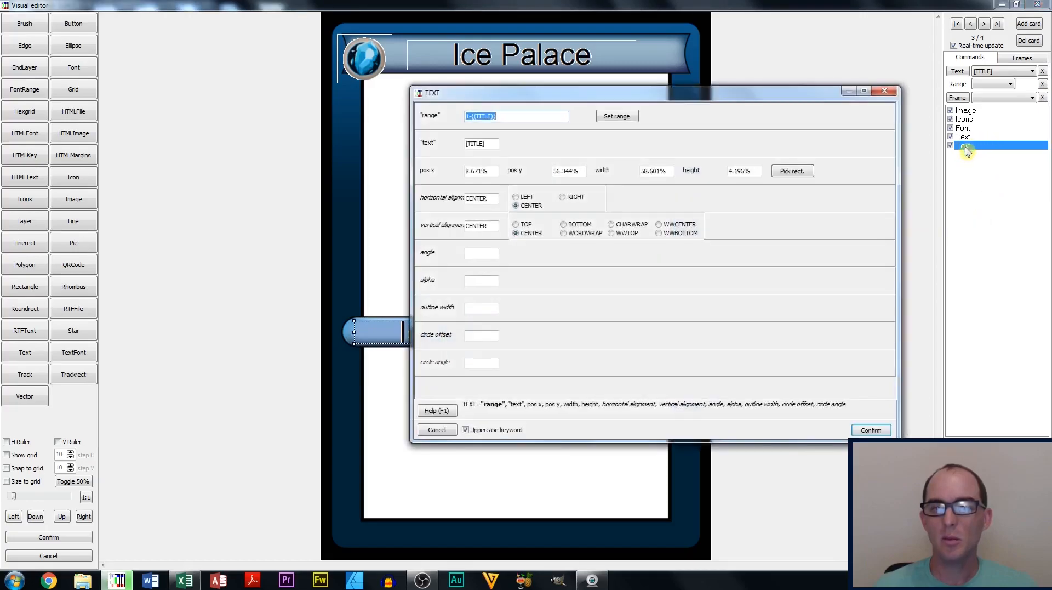
click(516, 196)
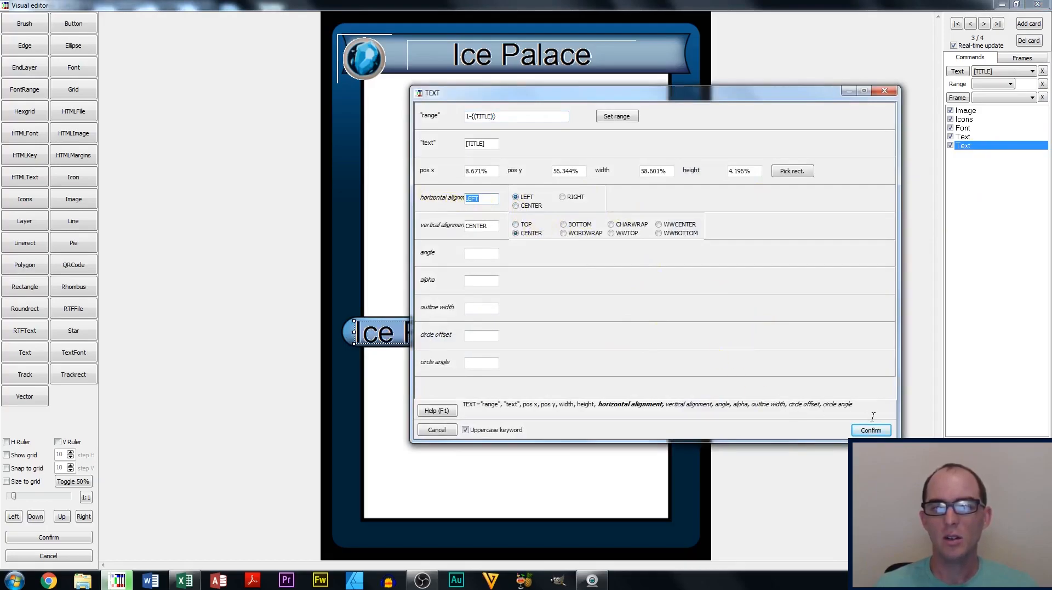
double_click(471, 145)
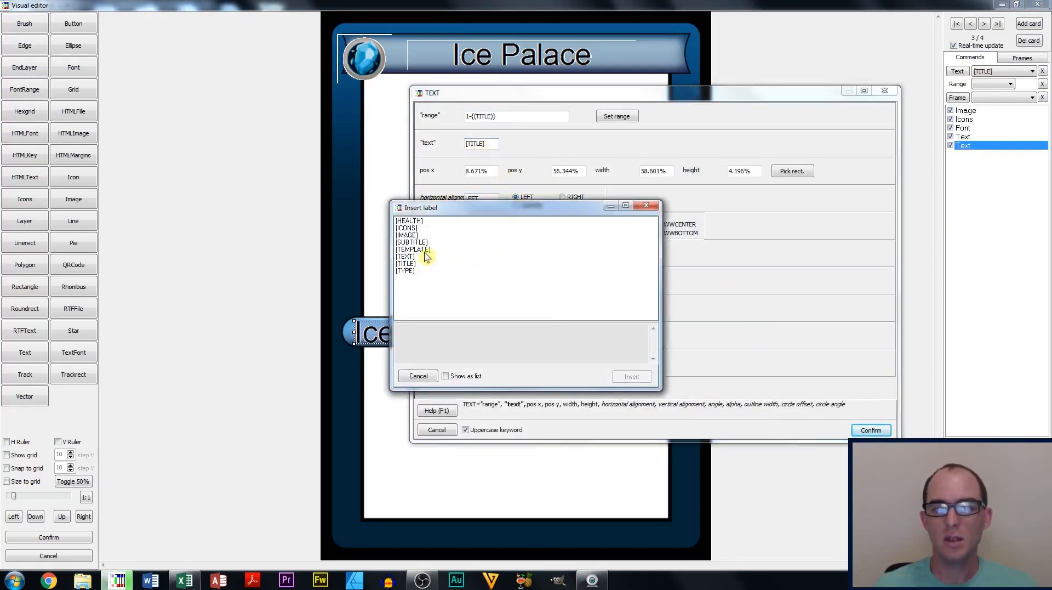
click(422, 242)
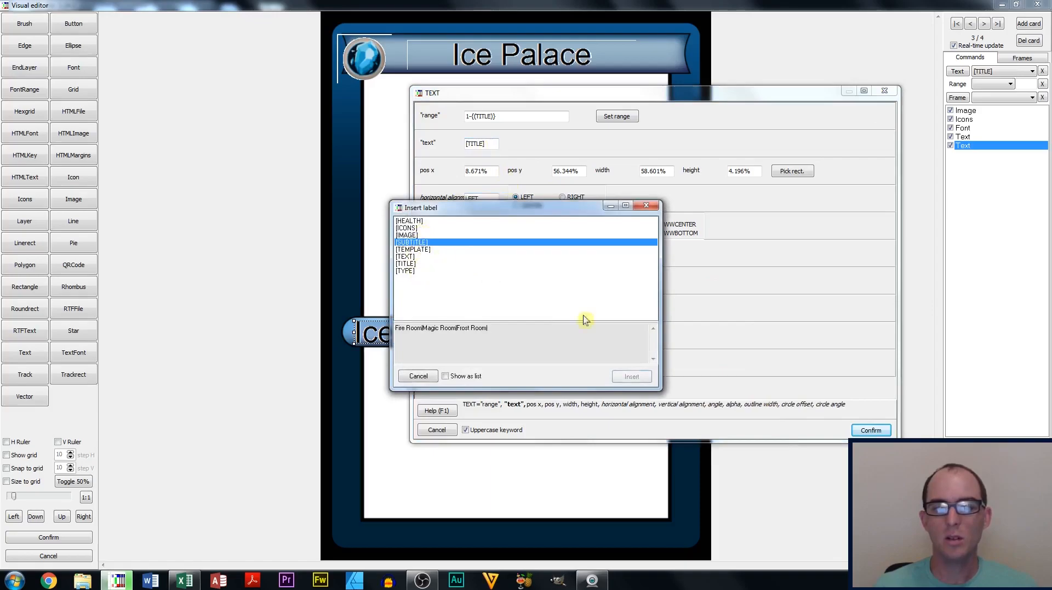
click(632, 377)
click(871, 430)
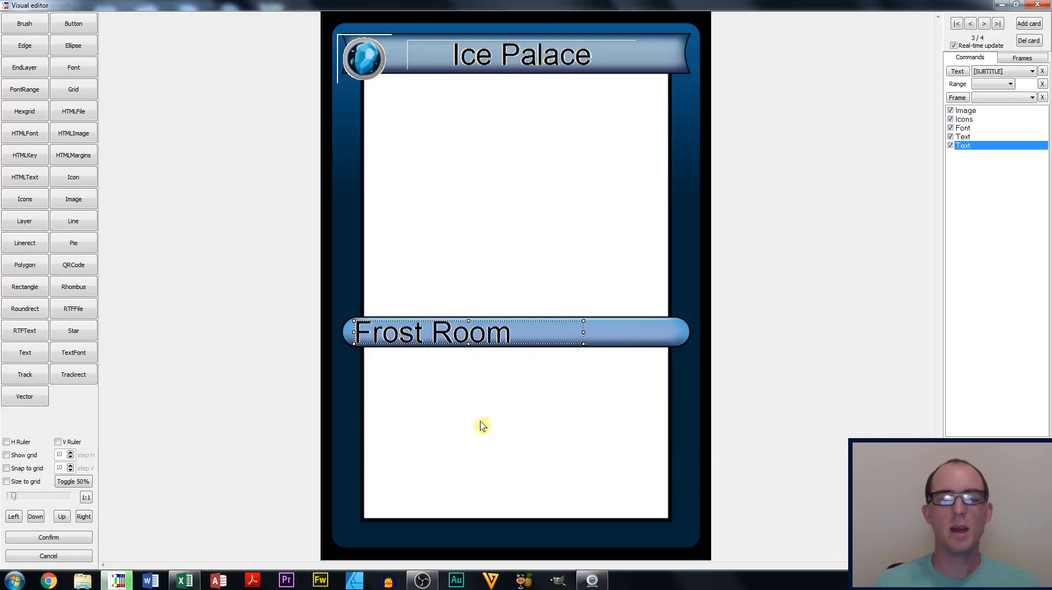
Step: Duplicate the title's Font command and move the copy directly above the subtitle's Text command
click(972, 128)
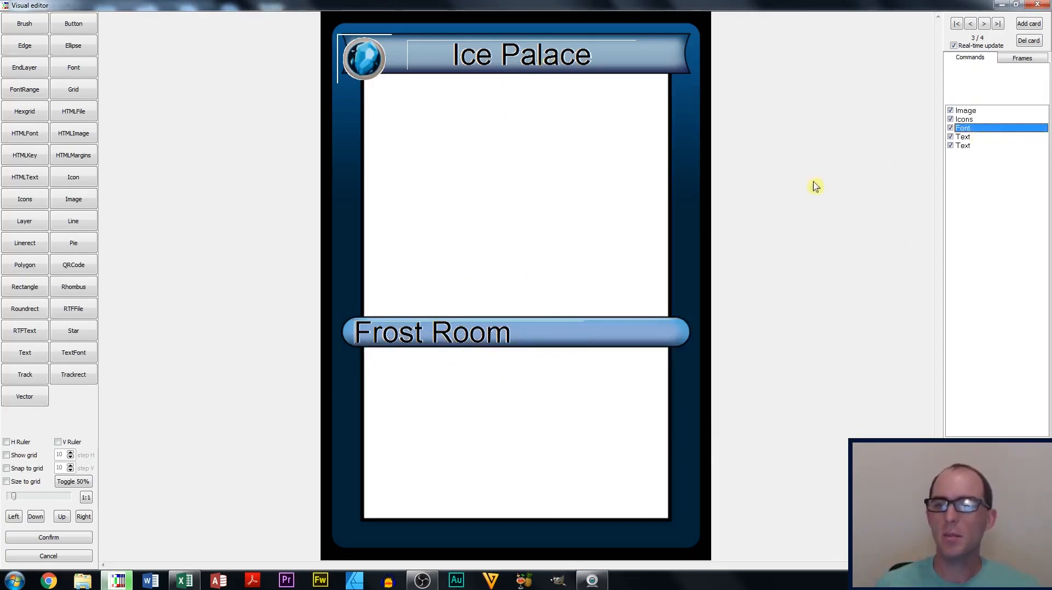
key(ctrl+v)
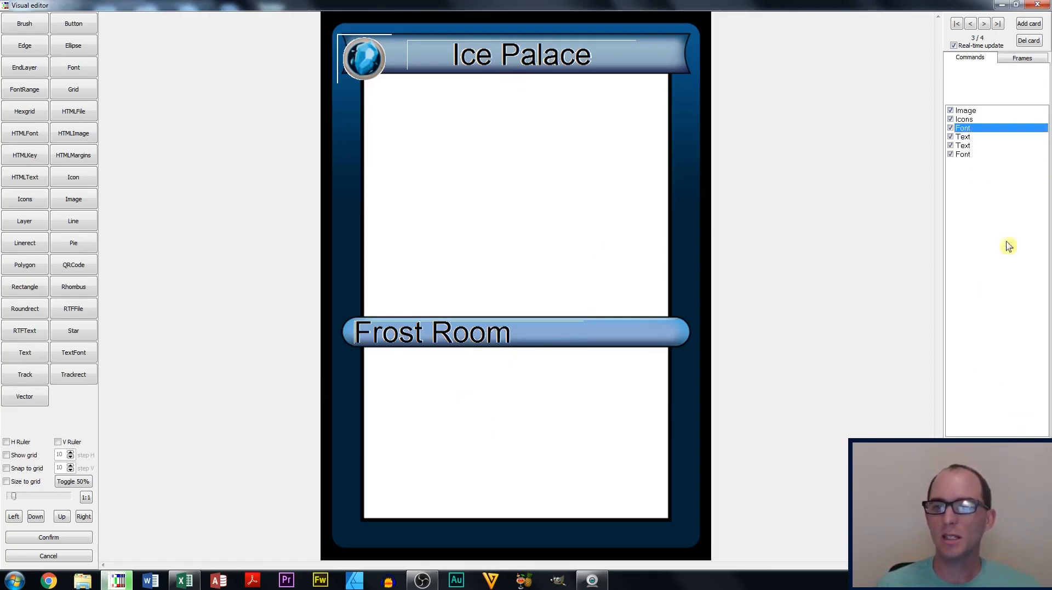
drag(962, 156, 967, 146)
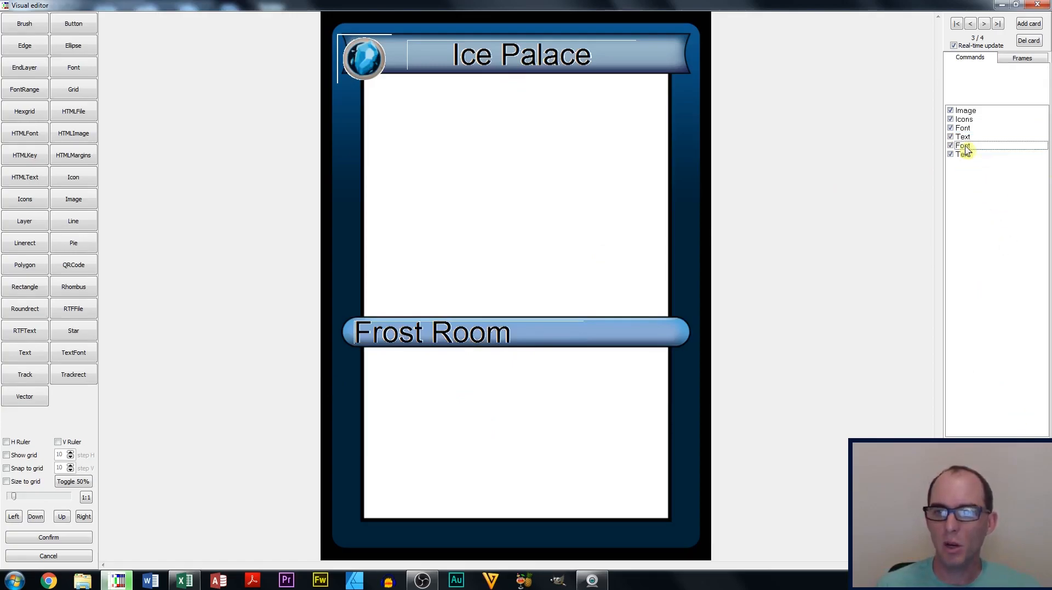
click(968, 154)
Step: Set the subtitle's font size to 10
double_click(963, 146)
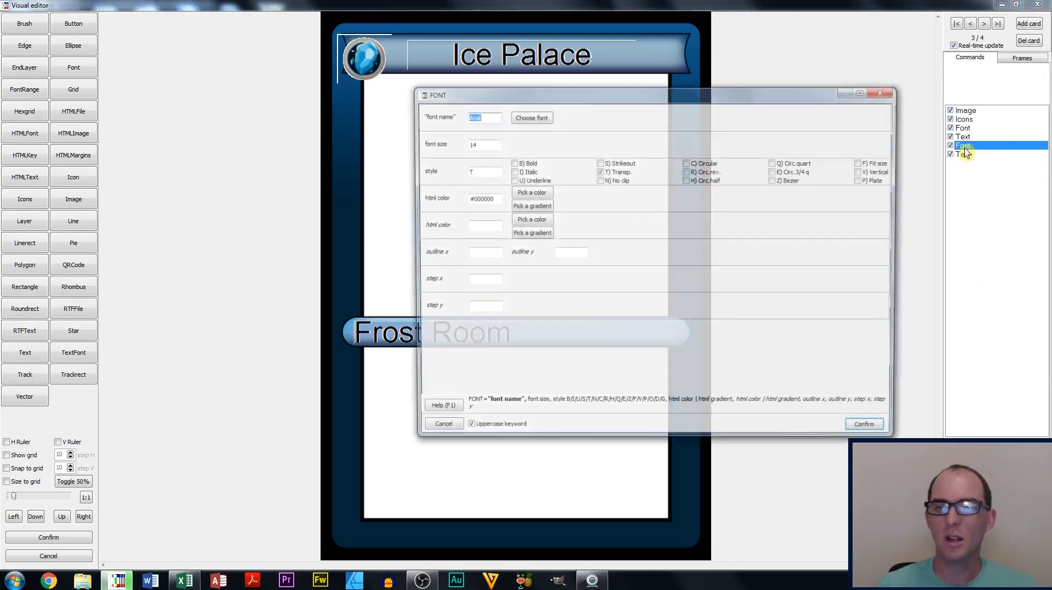
double_click(477, 143)
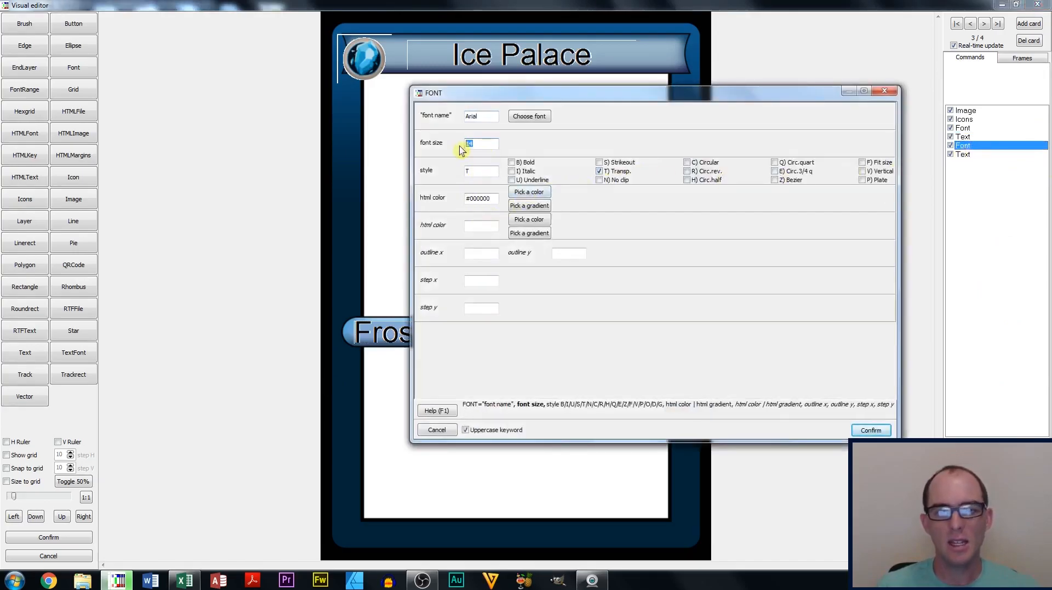
text(10)
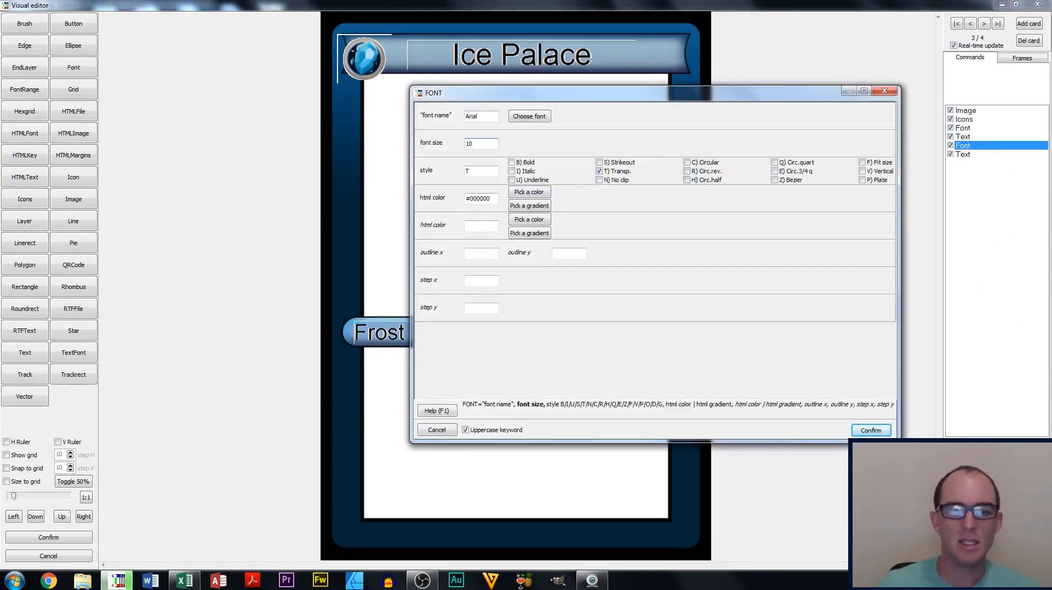
click(863, 433)
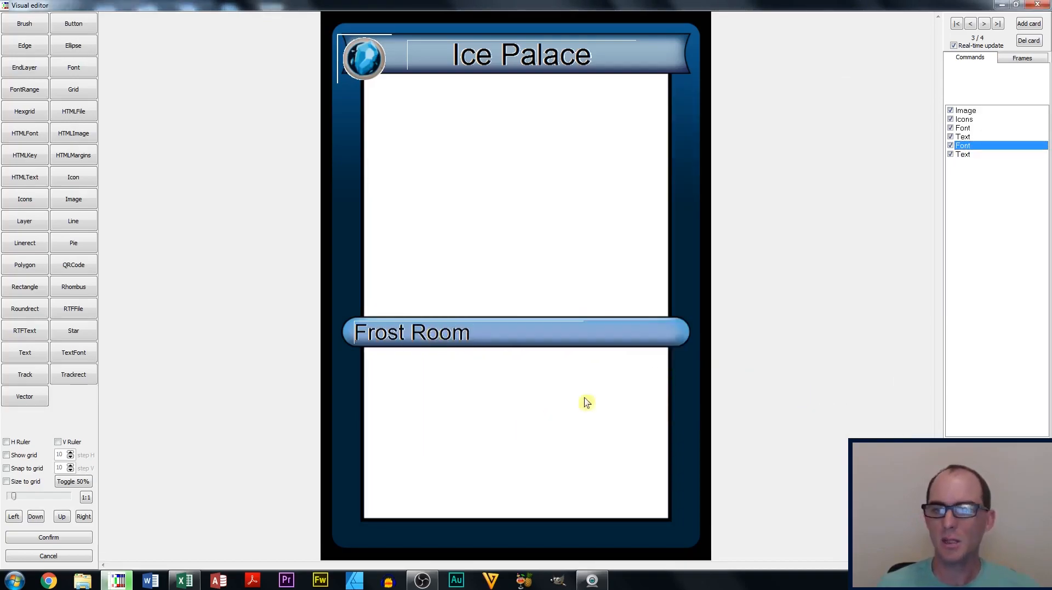
Step: Duplicate the subtitle's Text command and use the [TEXT] label as the copy's content
click(963, 154)
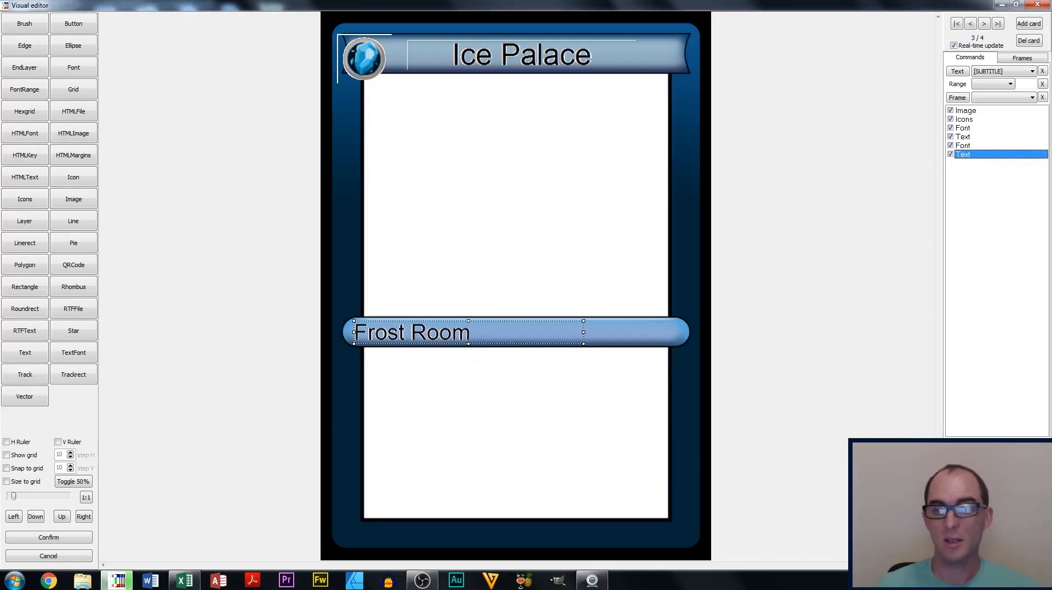
key(ctrl+v)
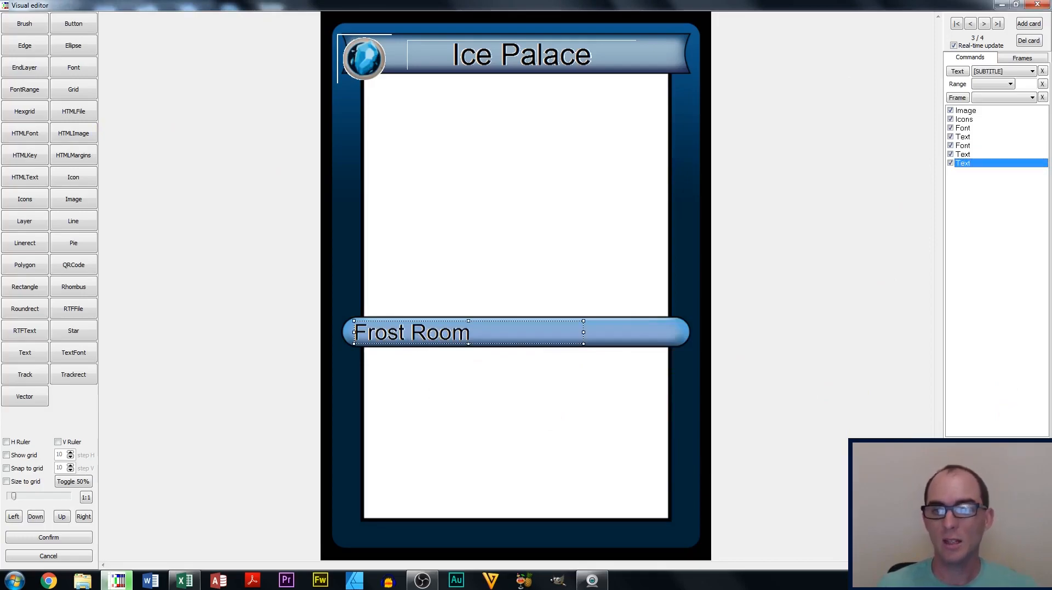
double_click(967, 163)
double_click(489, 145)
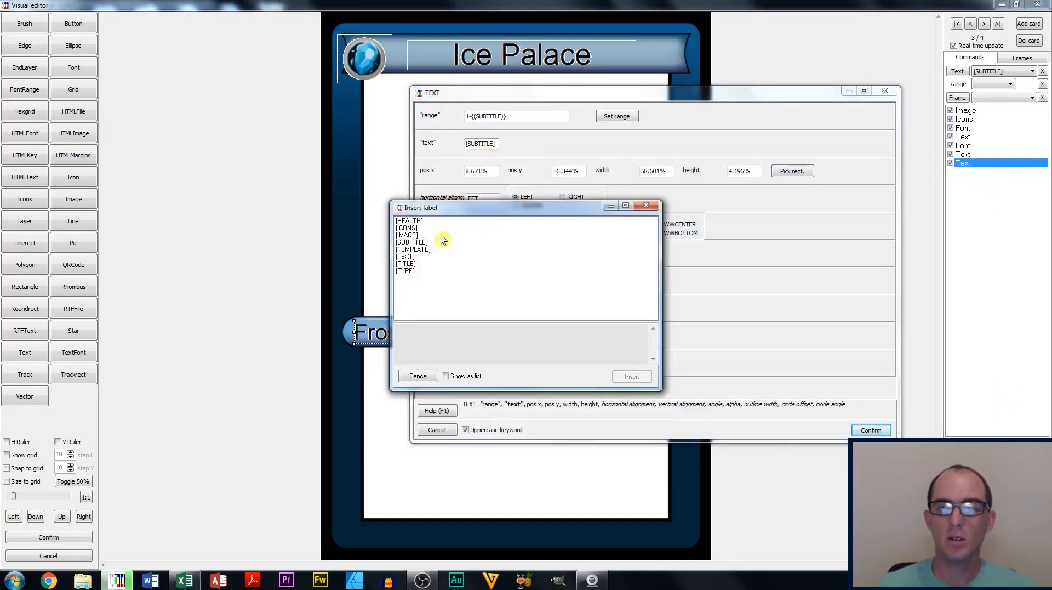
click(414, 257)
click(632, 376)
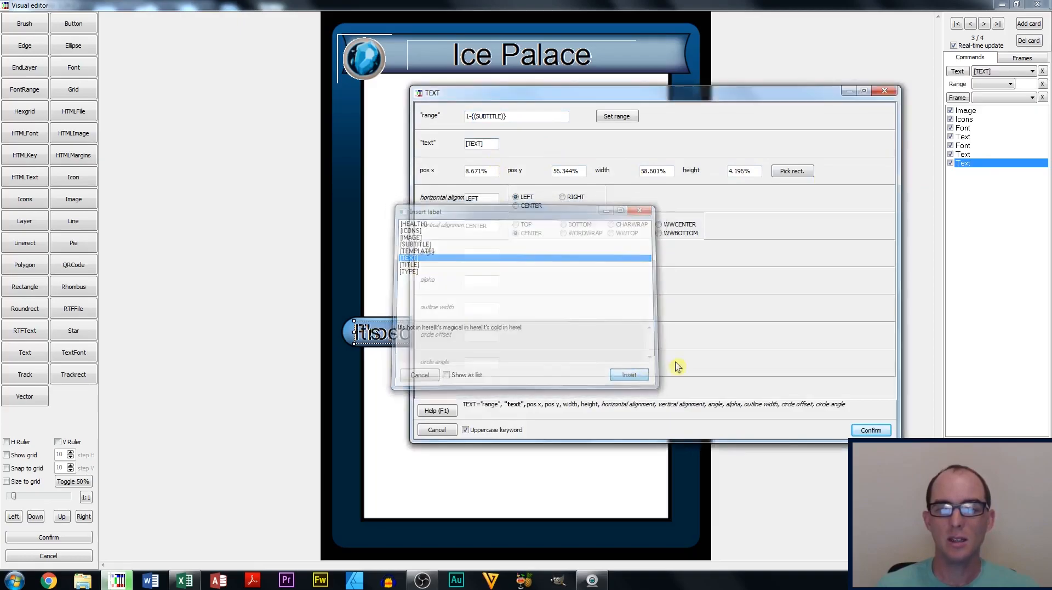
Step: Center the [TEXT] copy horizontally and fit its frame over the card's lower white box
click(515, 206)
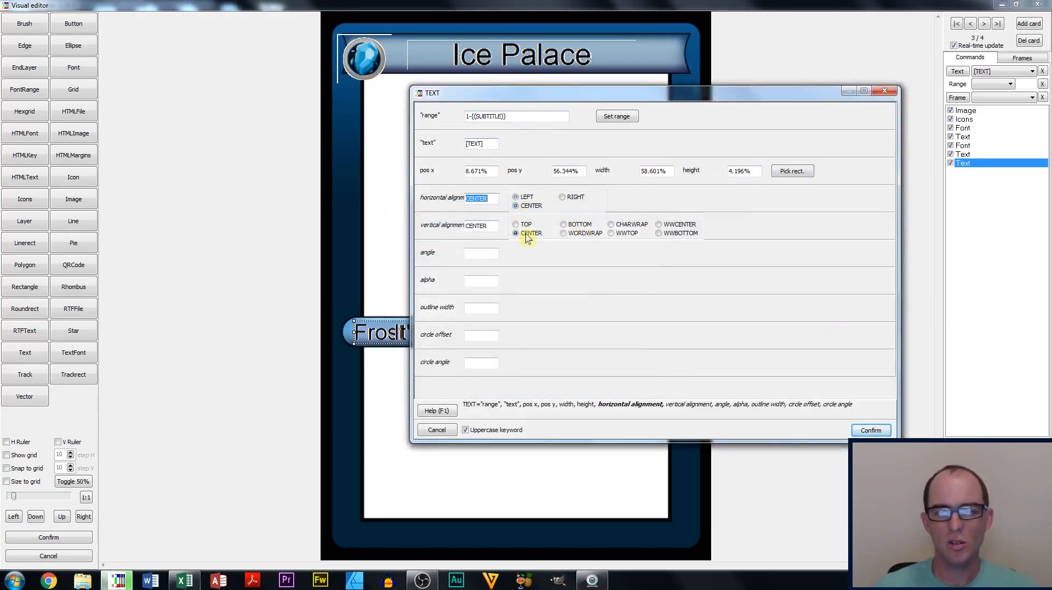
click(873, 433)
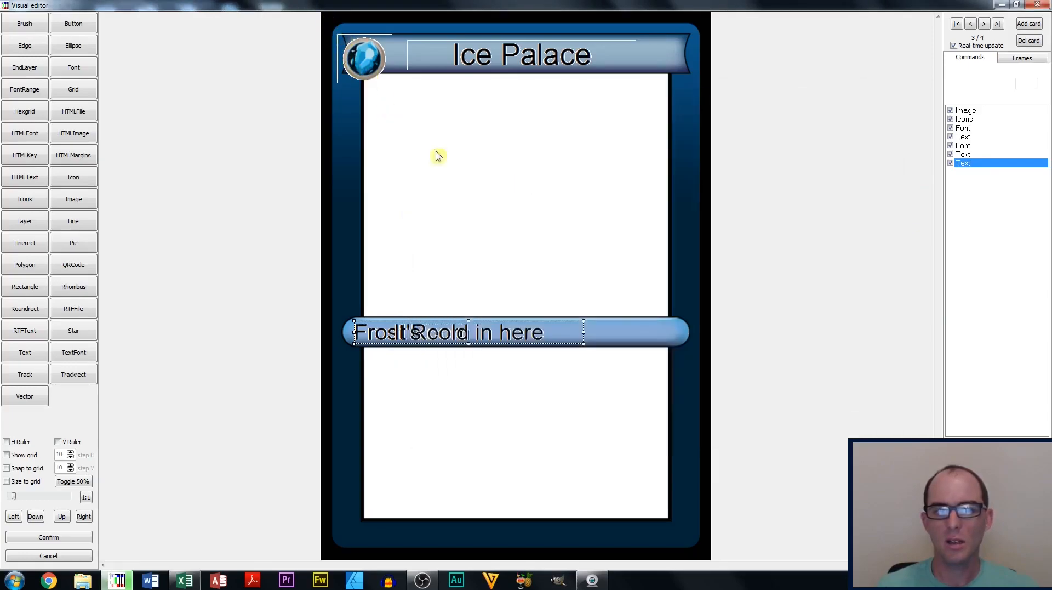
drag(500, 332, 504, 363)
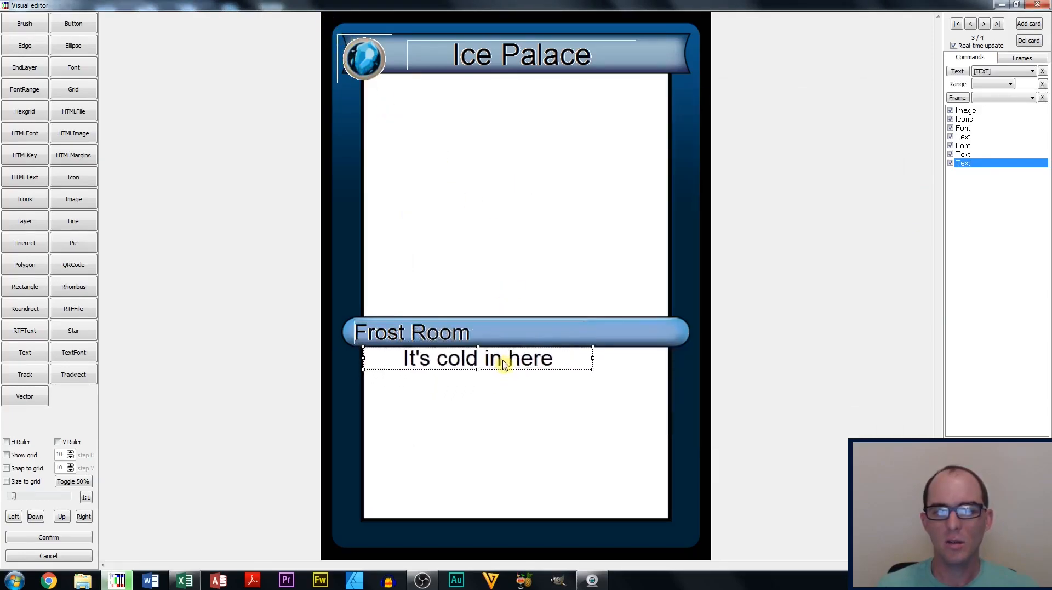
drag(593, 369, 671, 519)
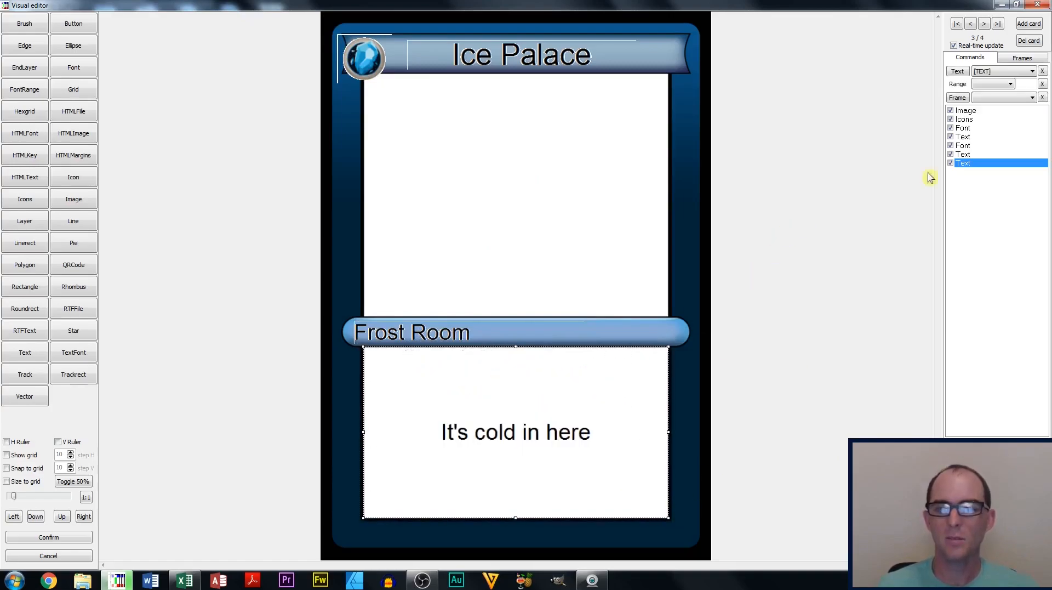
Step: Duplicate the subtitle's Font command and place the copy directly above the [TEXT] command
click(965, 145)
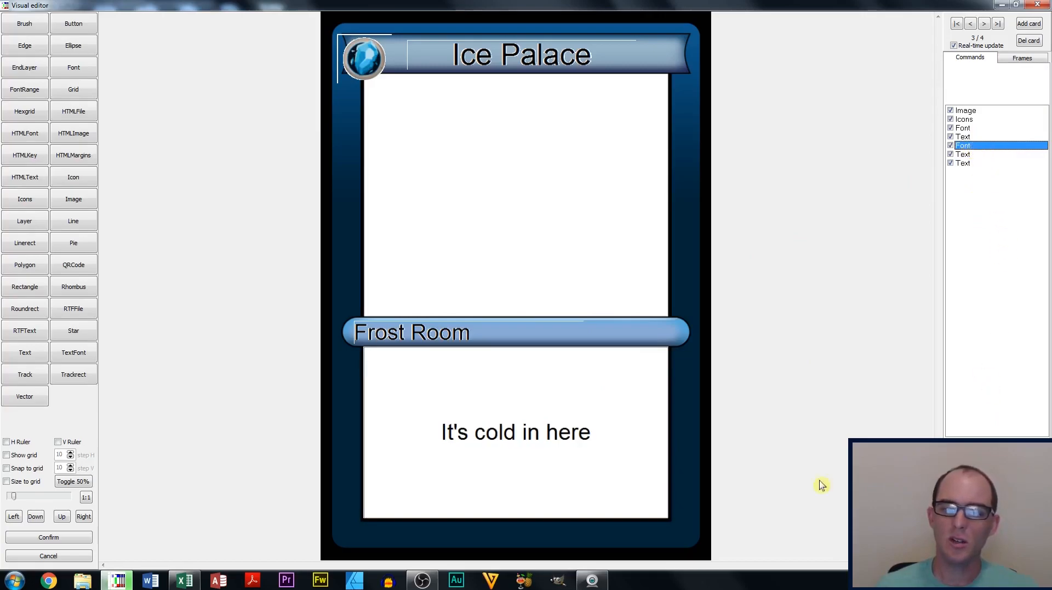
click(425, 332)
click(489, 426)
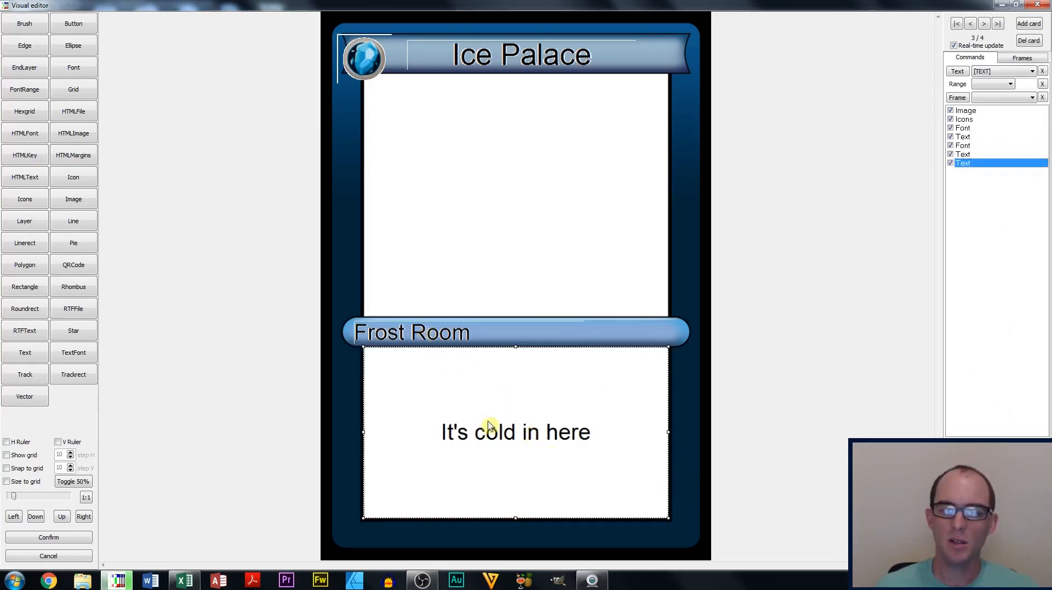
click(965, 146)
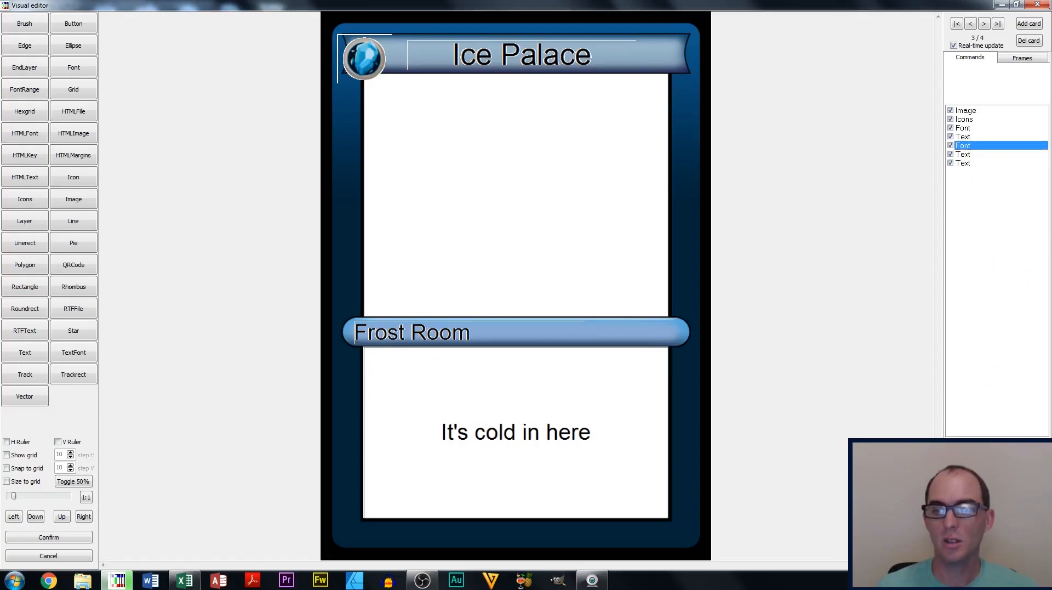
mouse_move(963, 171)
mouse_down()
mouse_move(964, 155)
mouse_move(974, 172)
mouse_up()
click(973, 172)
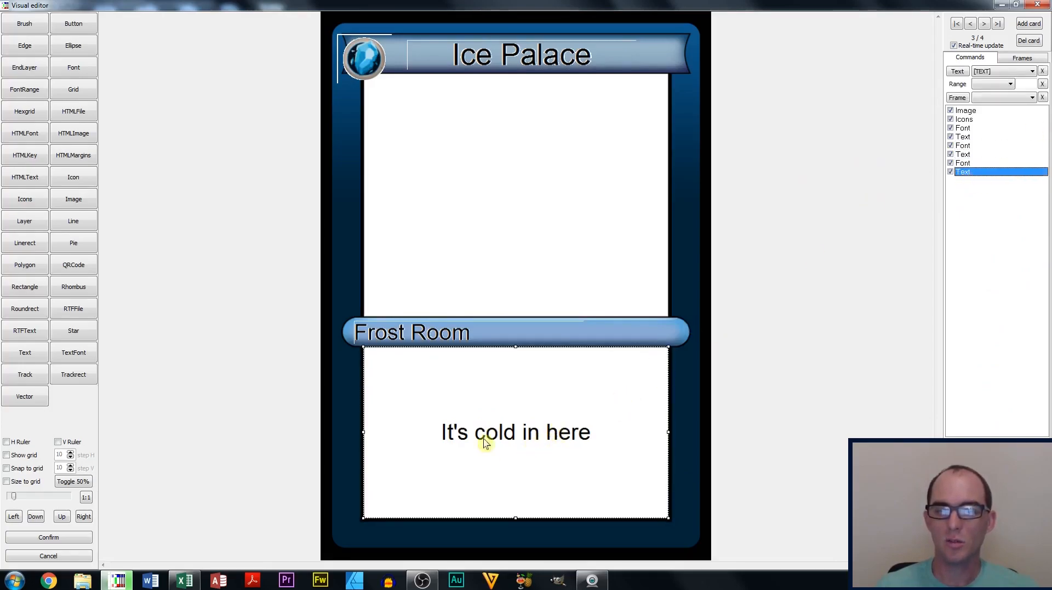
Step: Reduce the font size of the description text in the card's lower white box
double_click(963, 163)
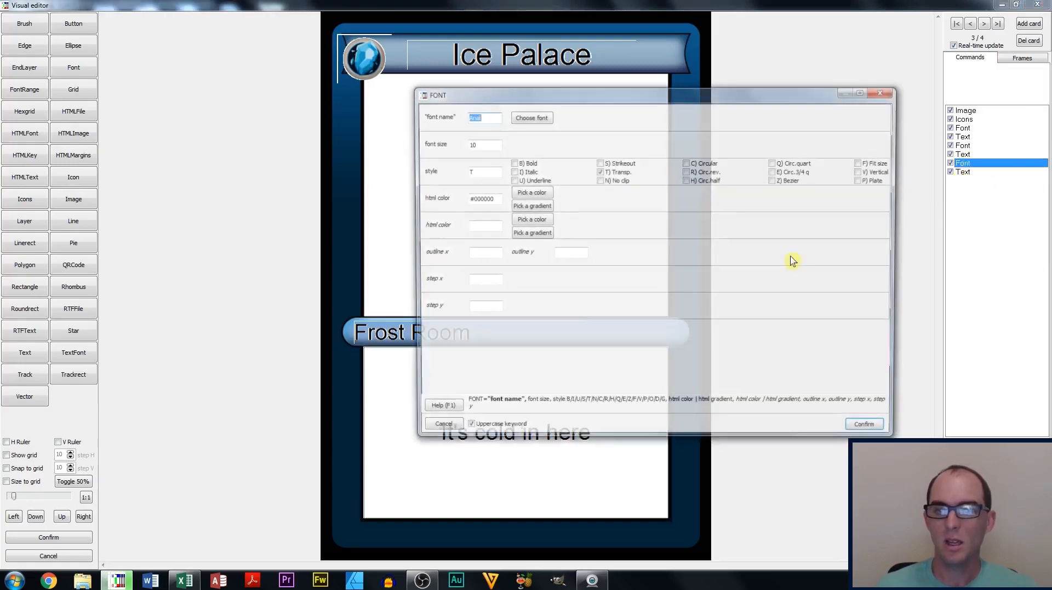
click(465, 147)
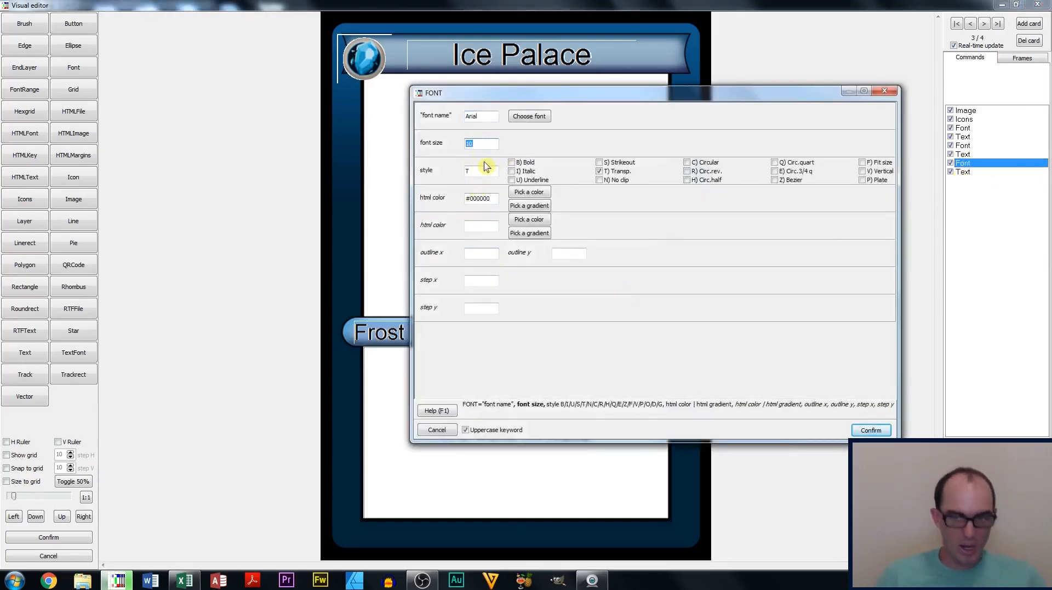
click(872, 429)
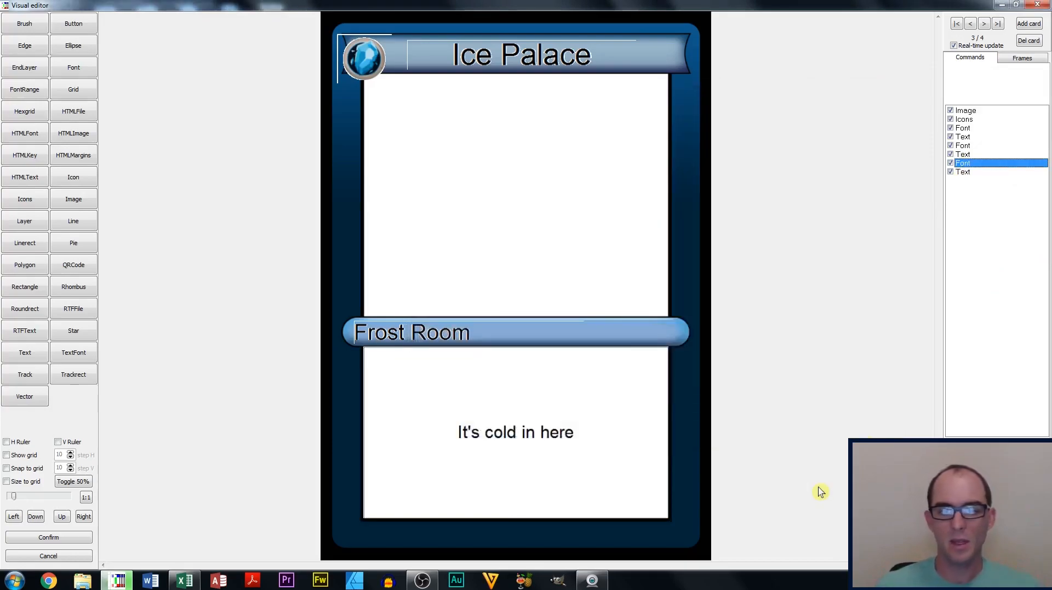
click(485, 433)
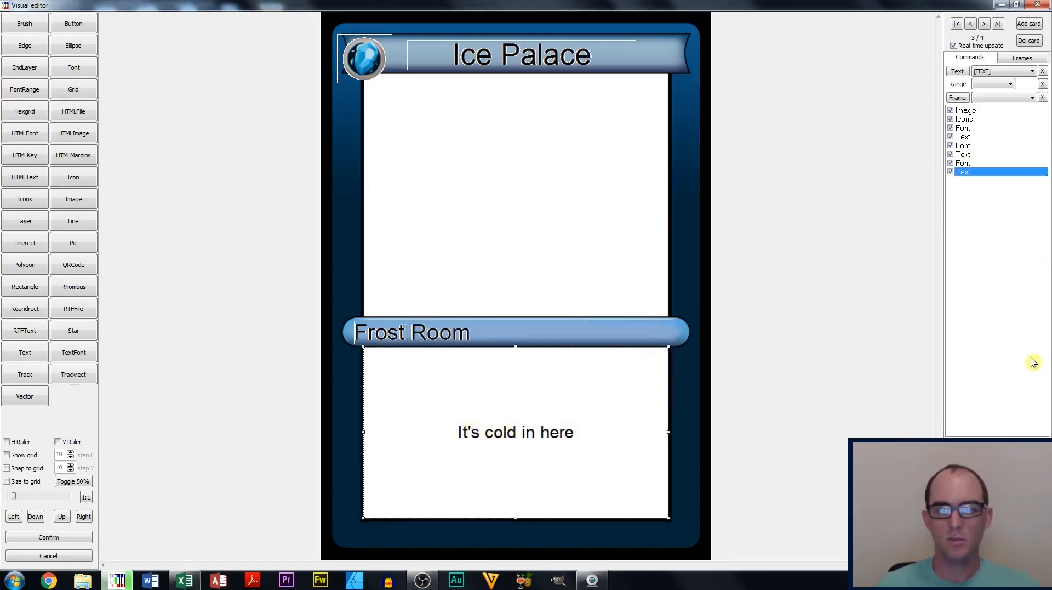
click(624, 513)
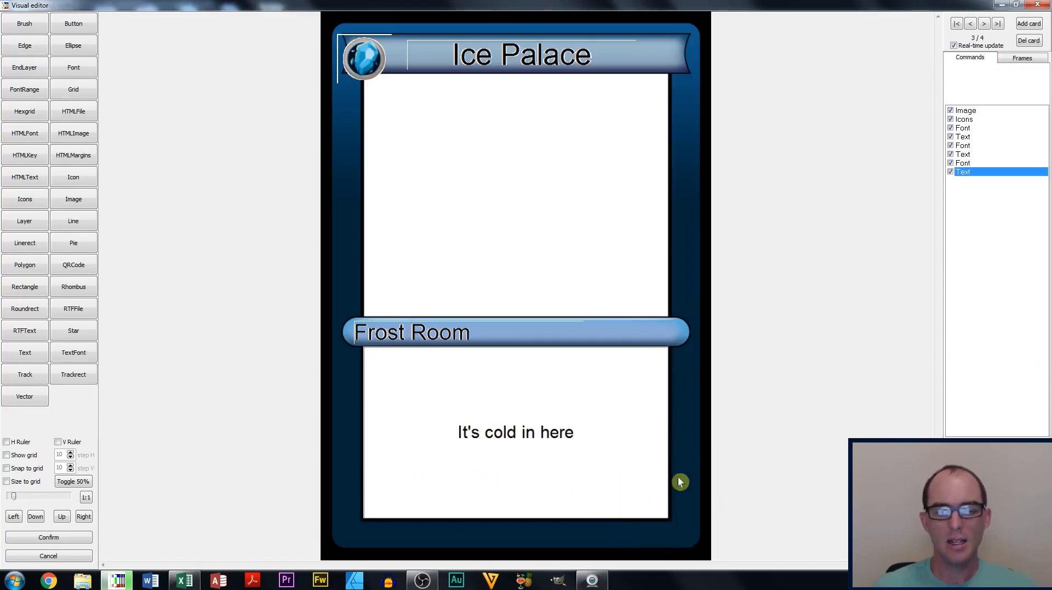
Step: Add an Icons area about 36% wide and 11% high over the lower right corner of the card's description box
click(25, 198)
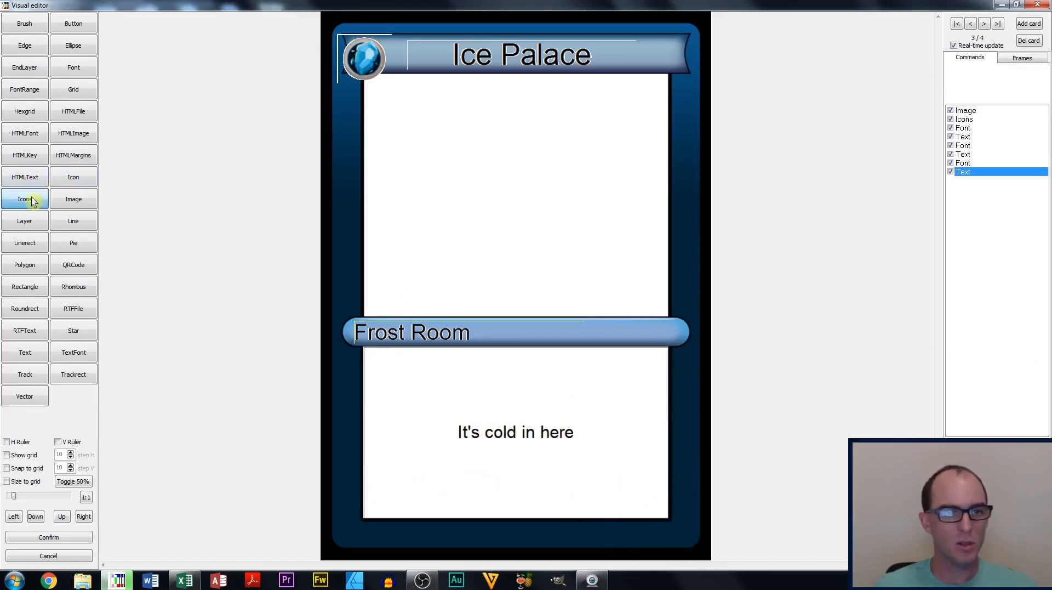
drag(320, 12, 578, 476)
drag(624, 526, 616, 495)
drag(612, 456, 622, 513)
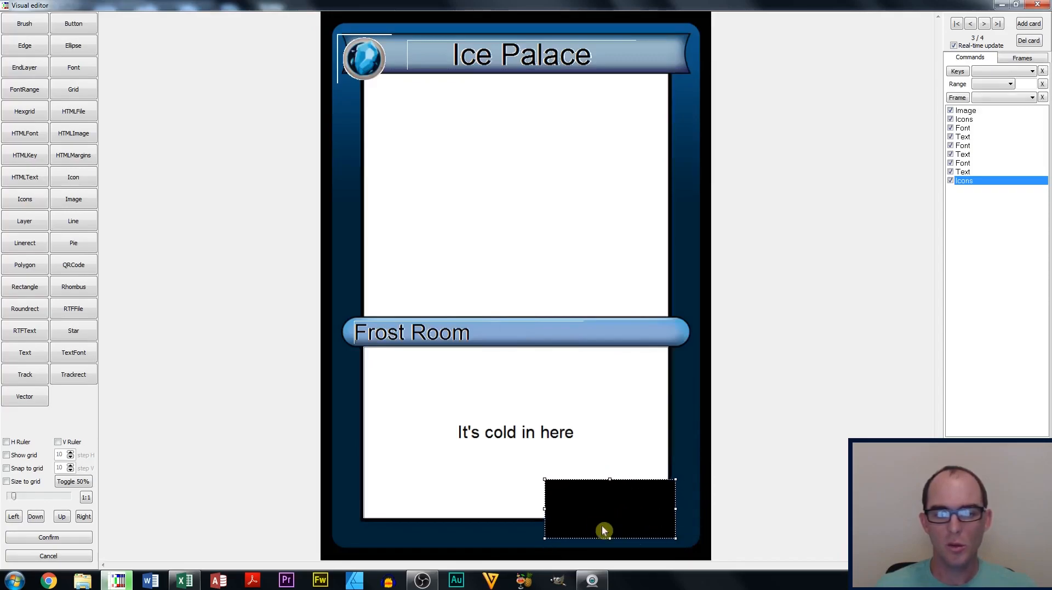
click(543, 515)
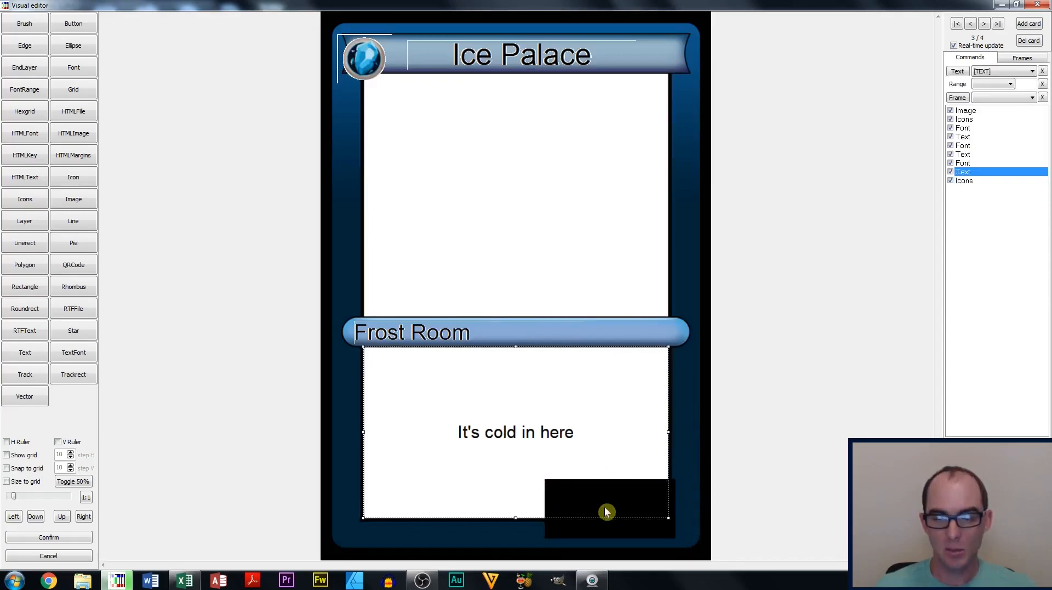
click(978, 181)
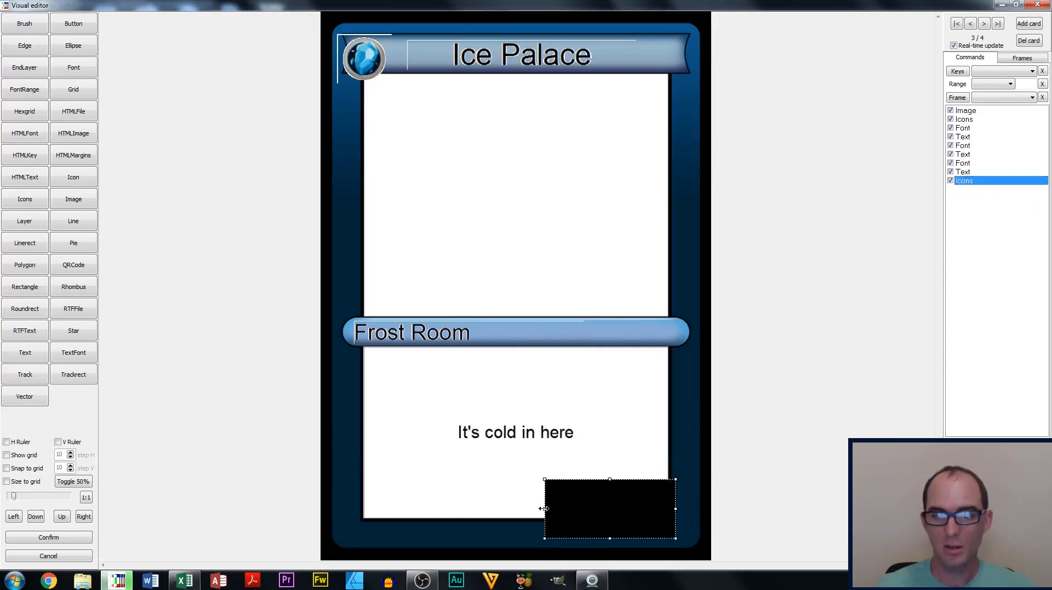
drag(550, 512, 535, 509)
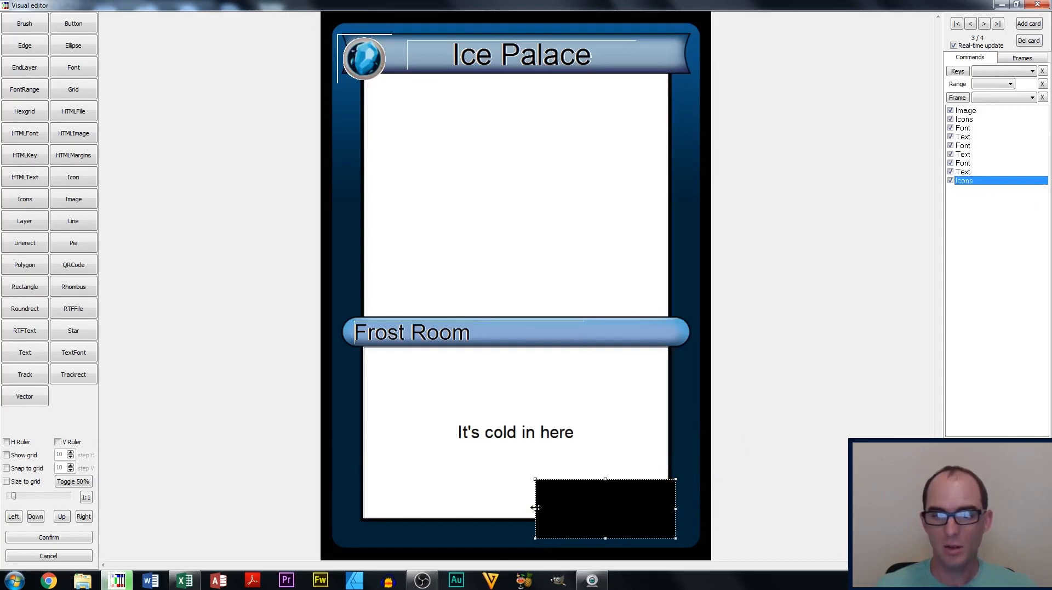
Step: Link the new Icons command to the [ICONS] spreadsheet label as its keys
double_click(973, 185)
double_click(482, 144)
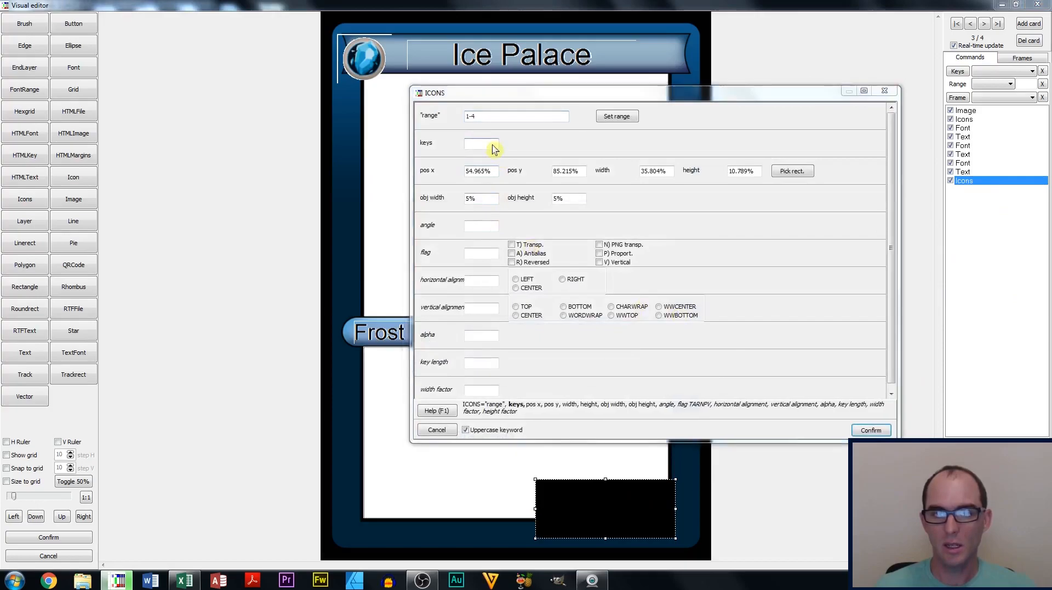
click(425, 228)
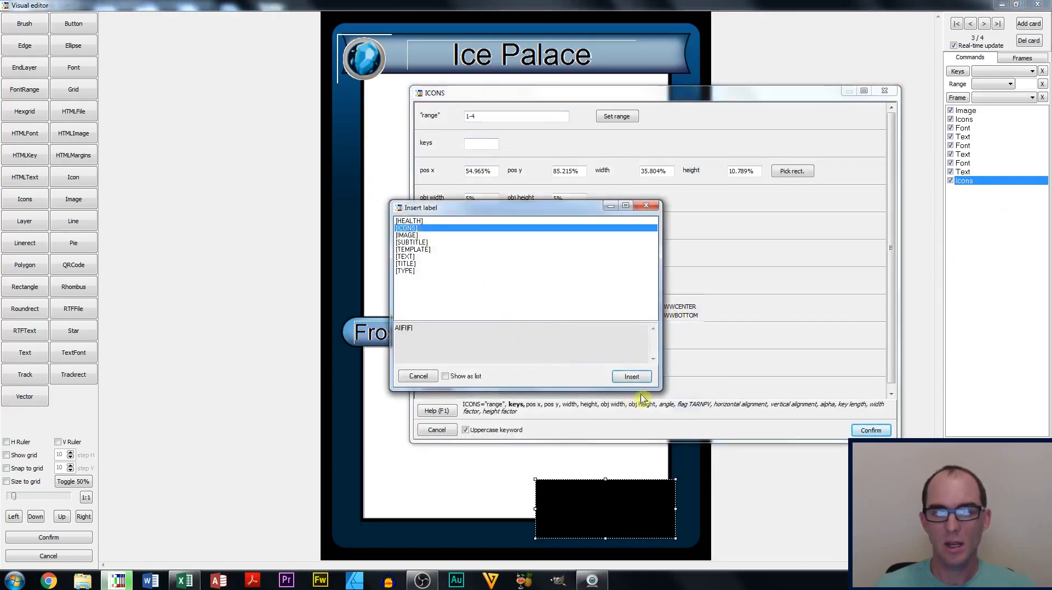
click(632, 376)
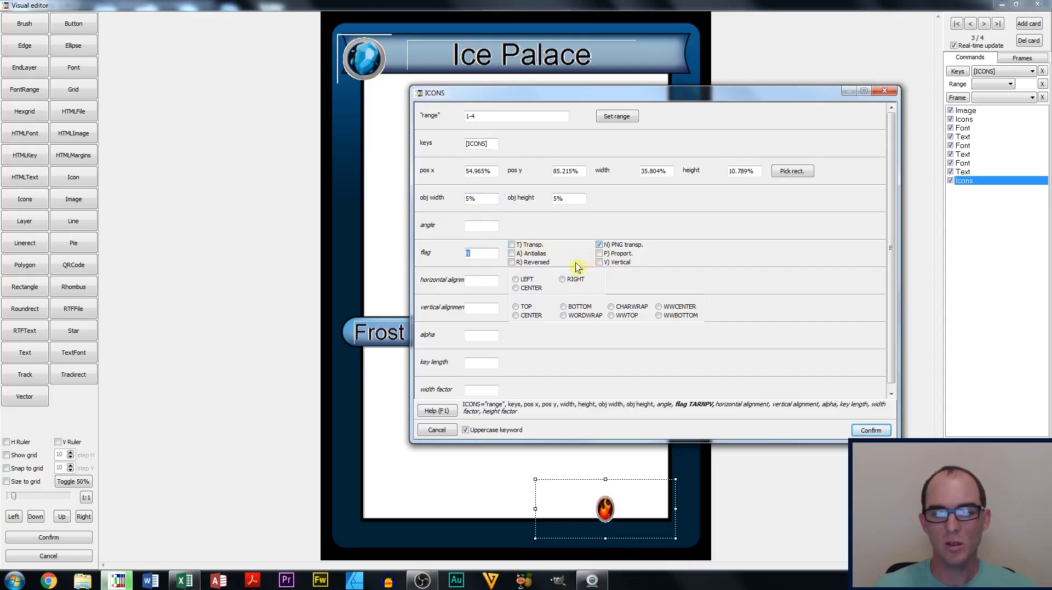
Step: Give the lower icons PNG transparency and proportional scaling, with an object width and height of 11%
click(602, 255)
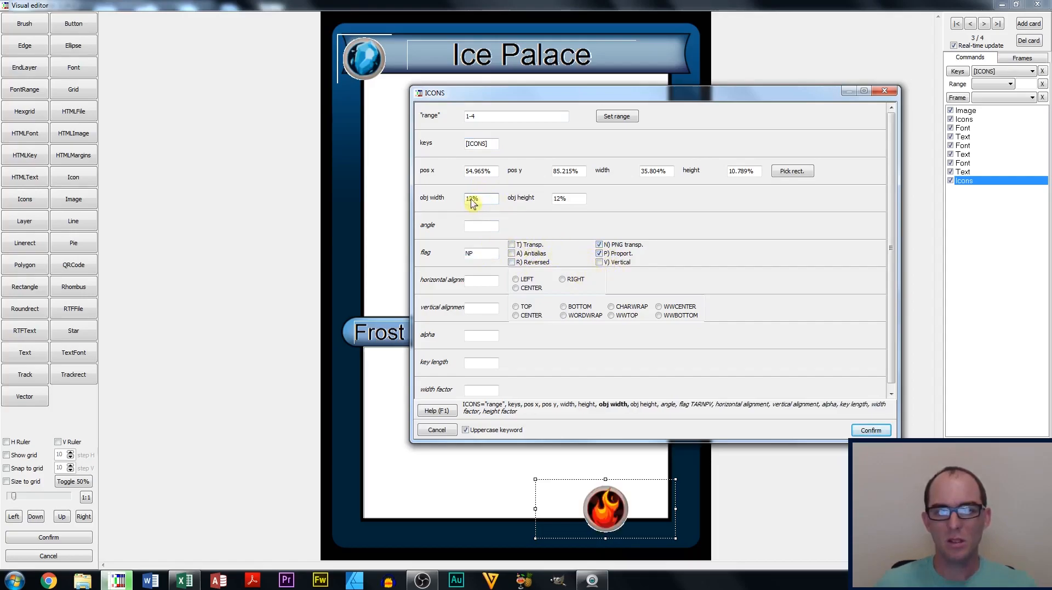
click(555, 201)
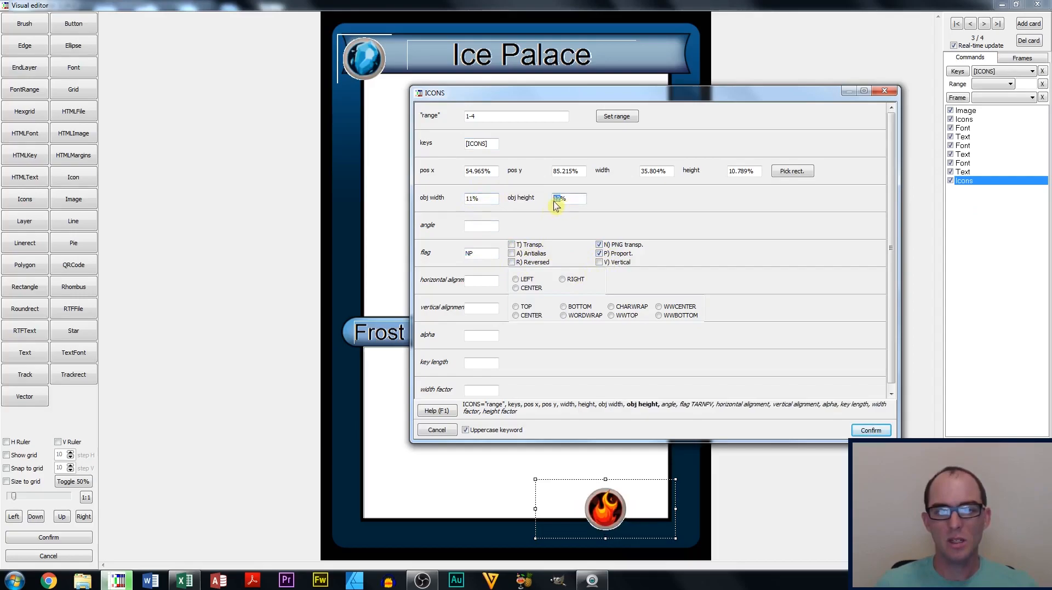
text(11%)
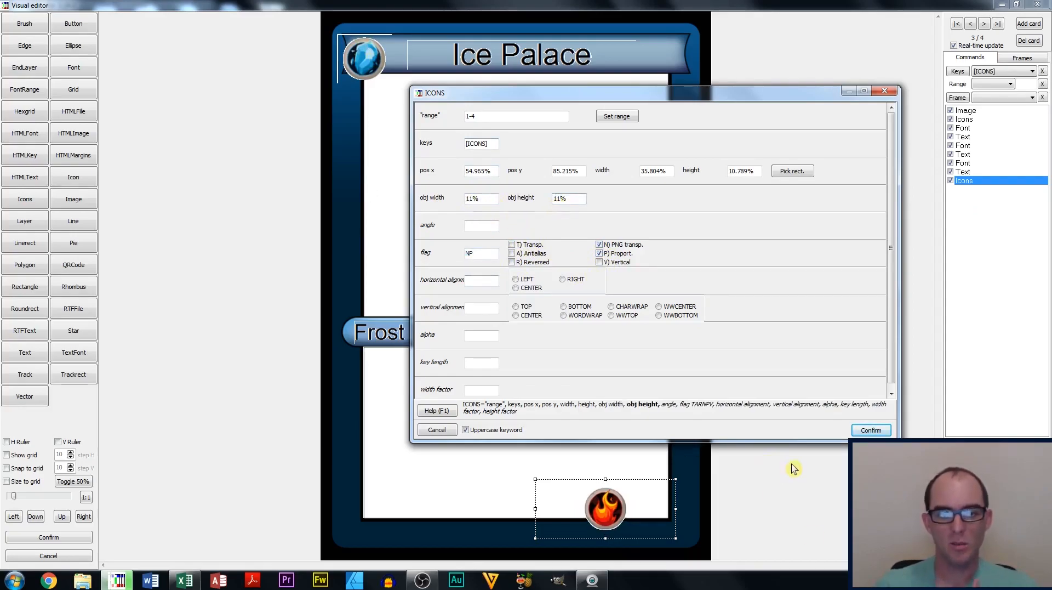
click(867, 430)
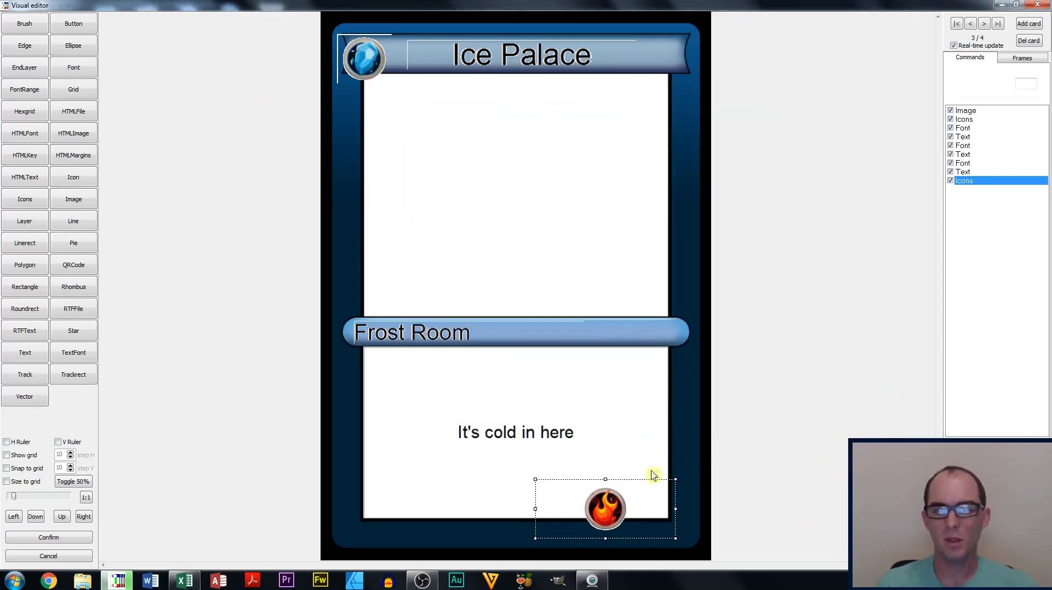
Step: Switch to Excel and check the Ice Palace row's Icons value in the BossMonster sheet, returning to the nanDECK visual editor
click(610, 502)
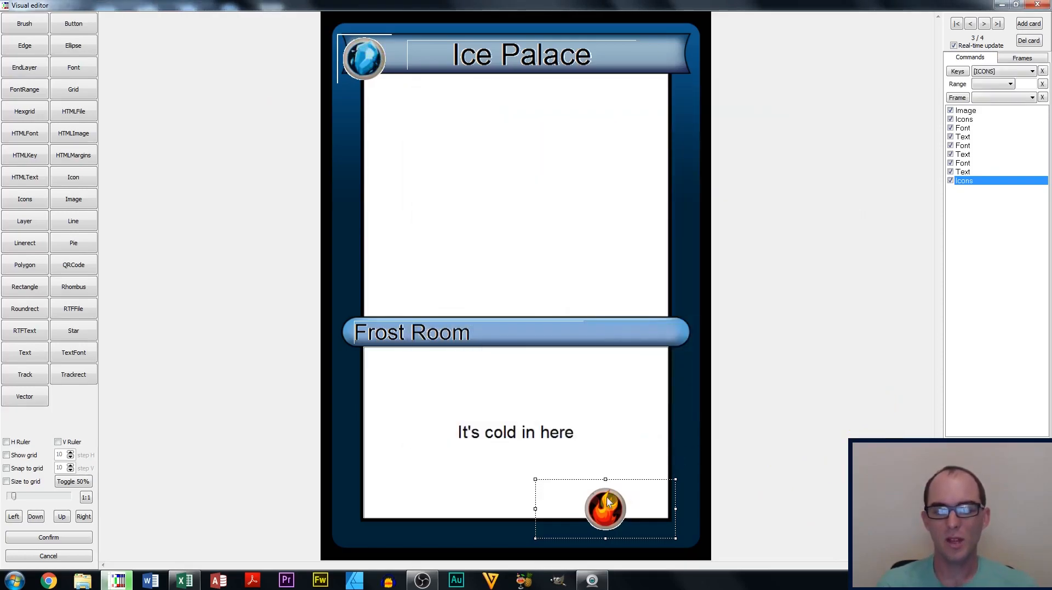
click(184, 580)
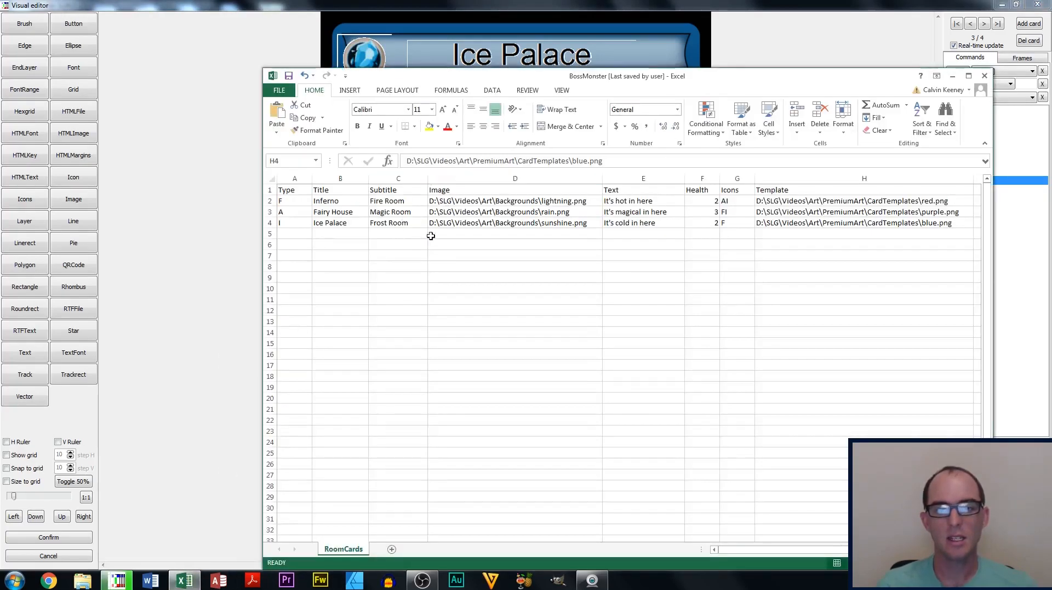
click(740, 191)
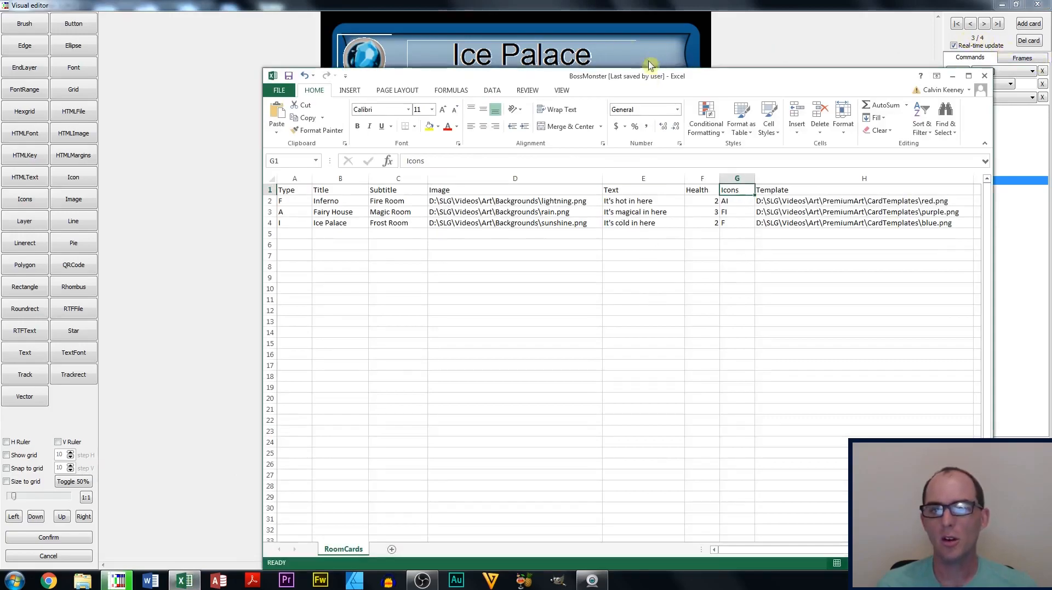
click(728, 225)
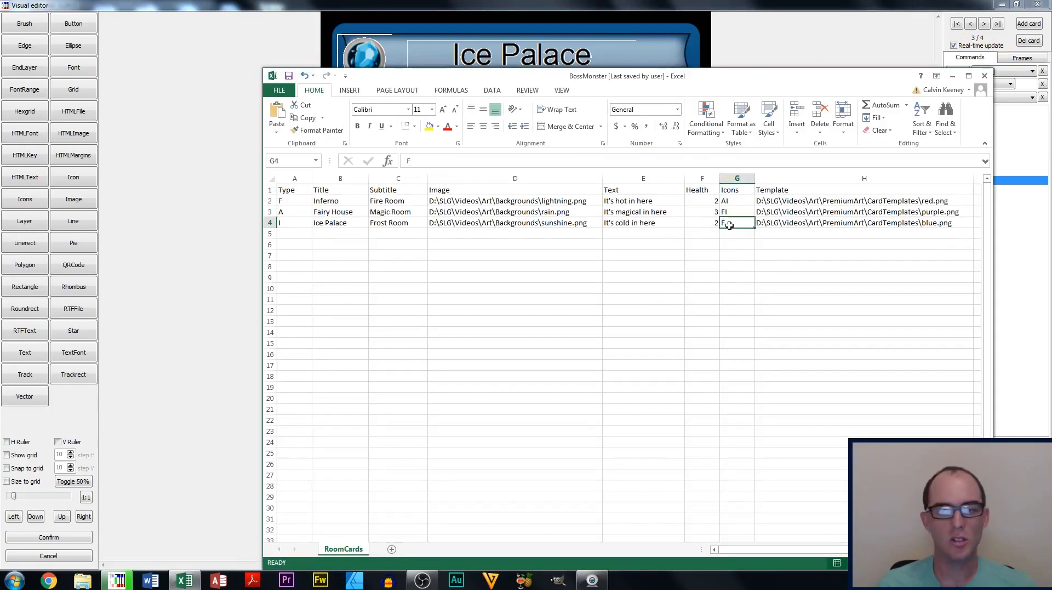
click(198, 350)
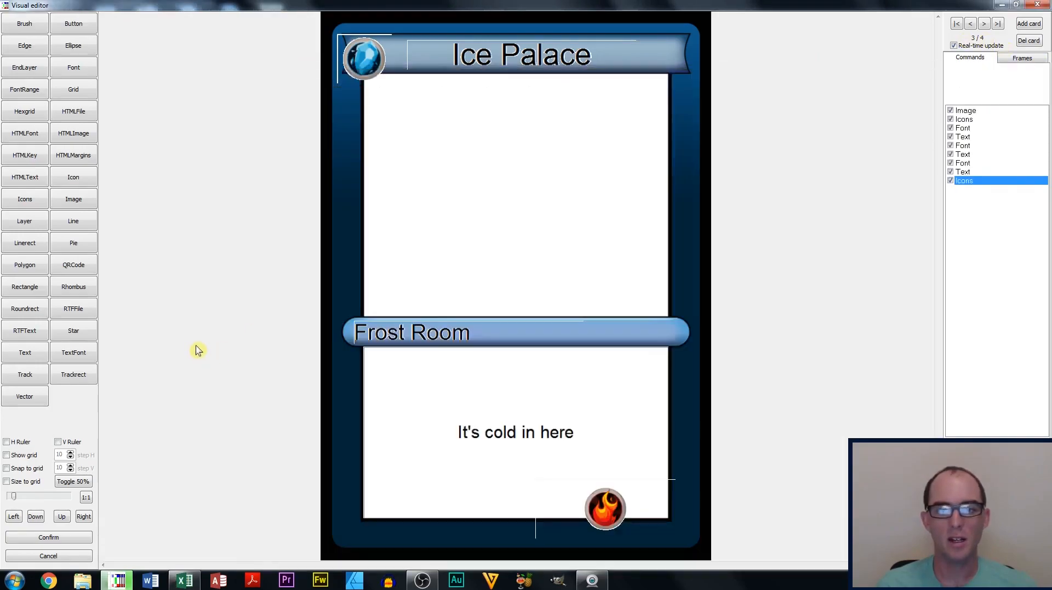
Step: Align the icons in the description box's lower corner horizontally to RIGHT
click(617, 513)
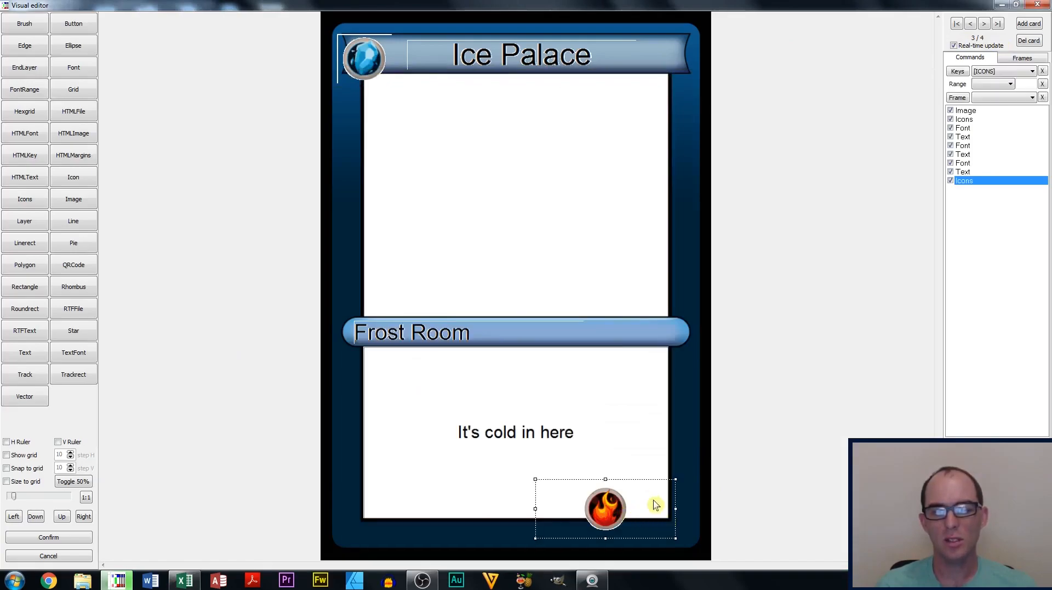
double_click(966, 180)
click(563, 280)
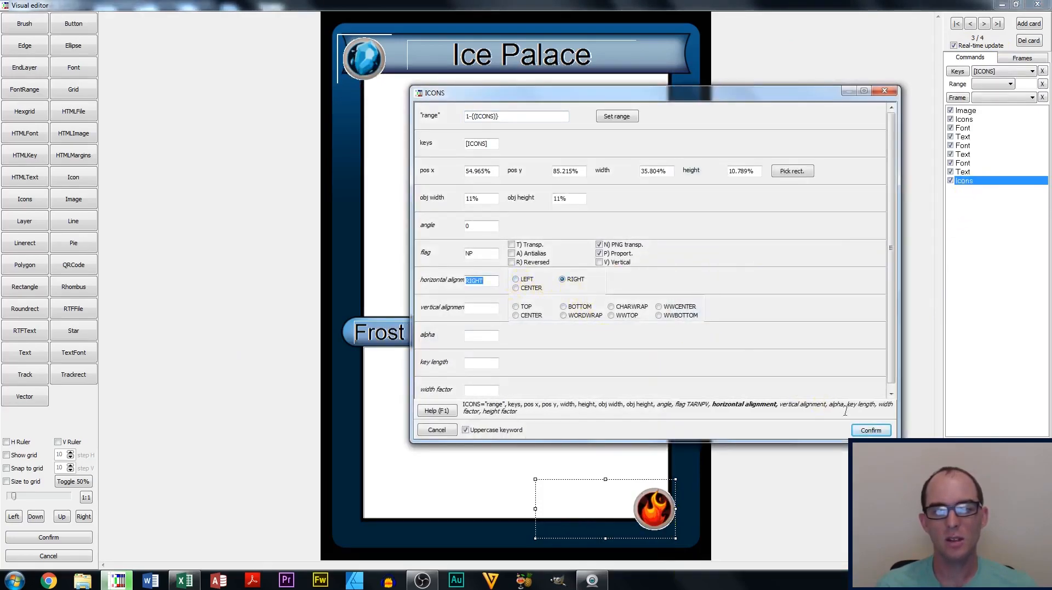
click(872, 430)
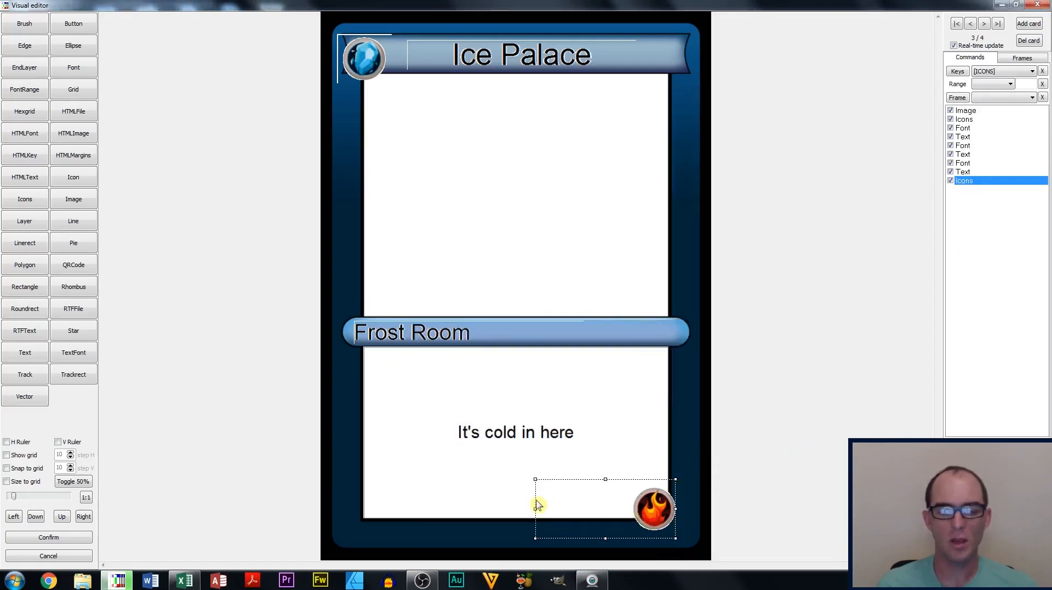
click(767, 387)
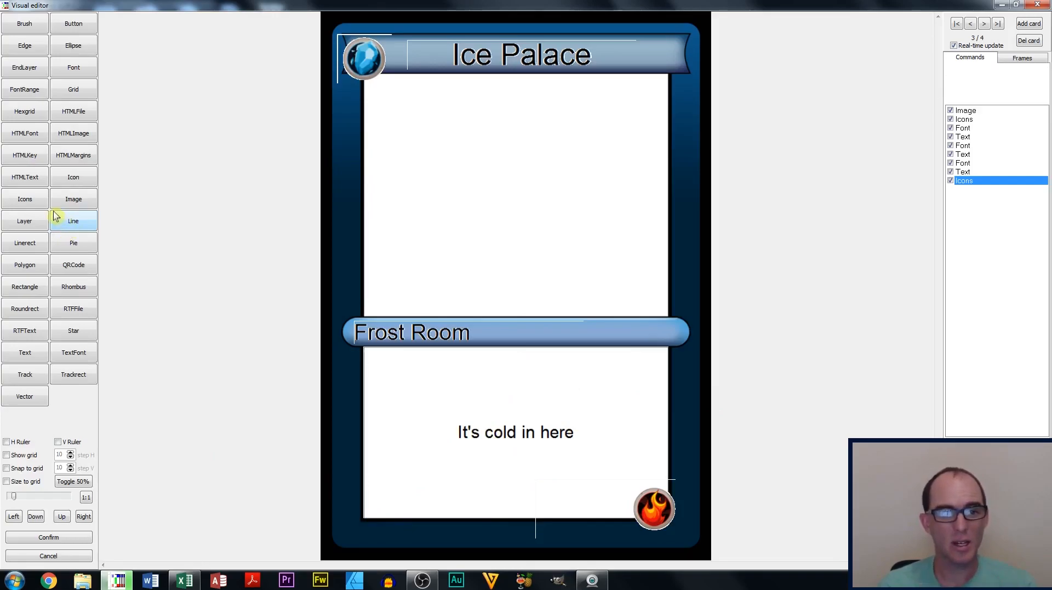
Step: Add a Text area about 20% wide and 13% high over the lower left corner of the card's description box
click(25, 354)
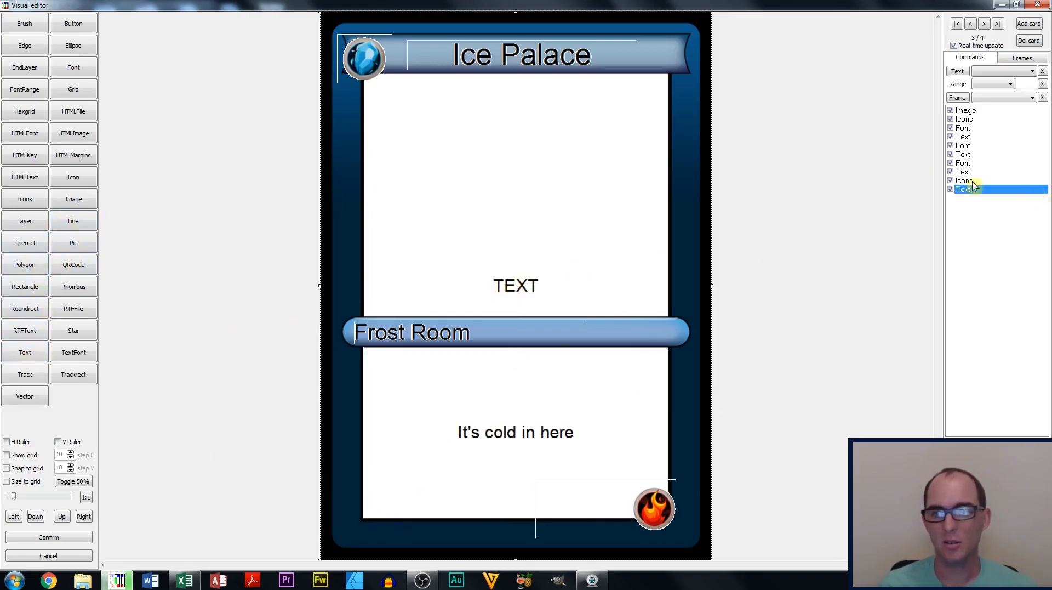
drag(320, 11, 570, 474)
drag(641, 515, 406, 505)
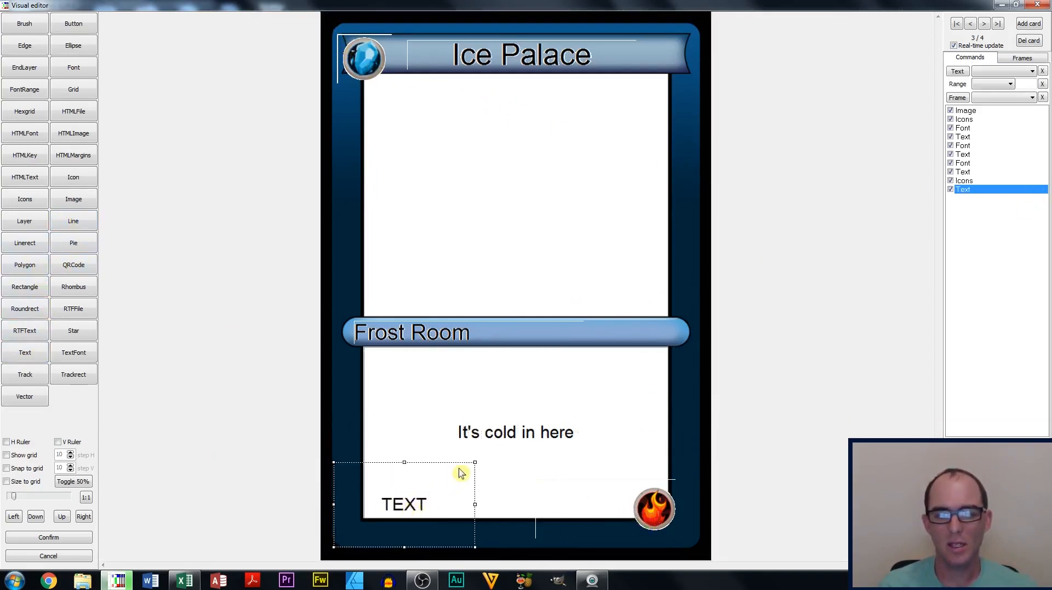
click(974, 190)
drag(474, 463, 411, 473)
drag(393, 509, 404, 500)
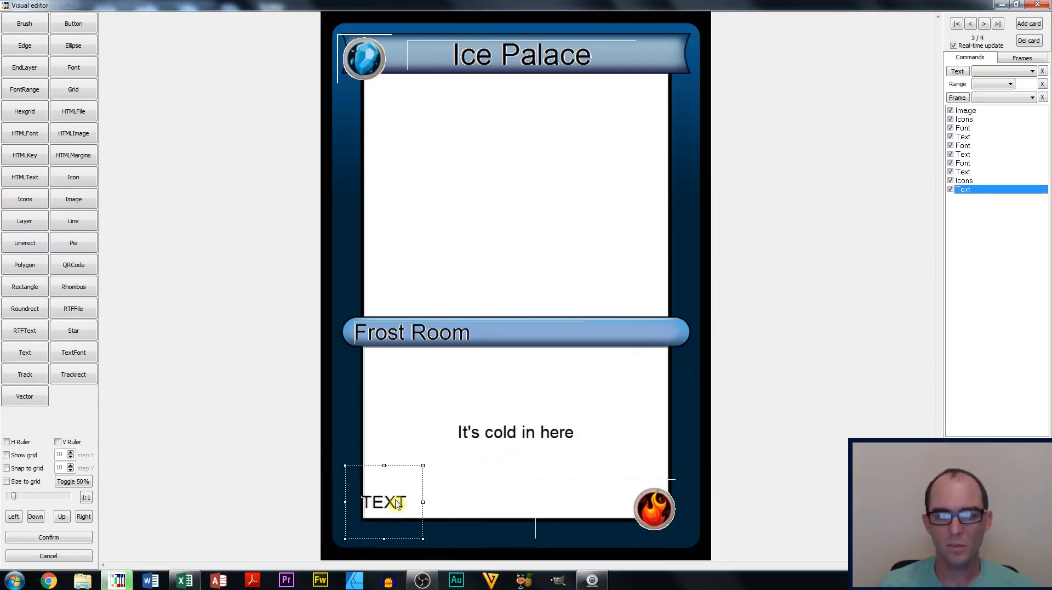
Step: Link the new lower left Text command to the [HEALTH] spreadsheet label
double_click(992, 192)
double_click(481, 144)
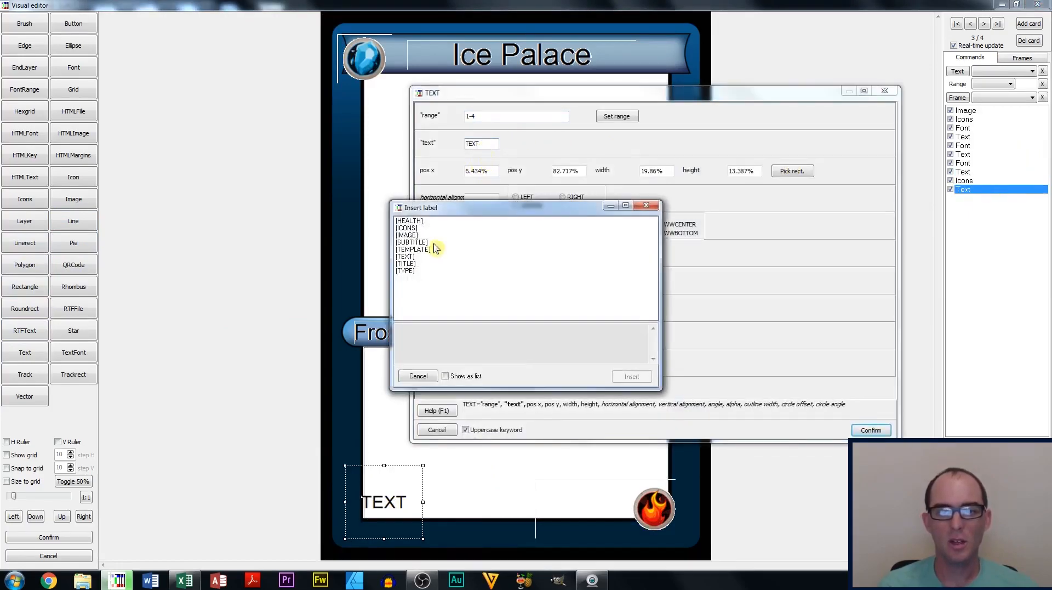
click(408, 220)
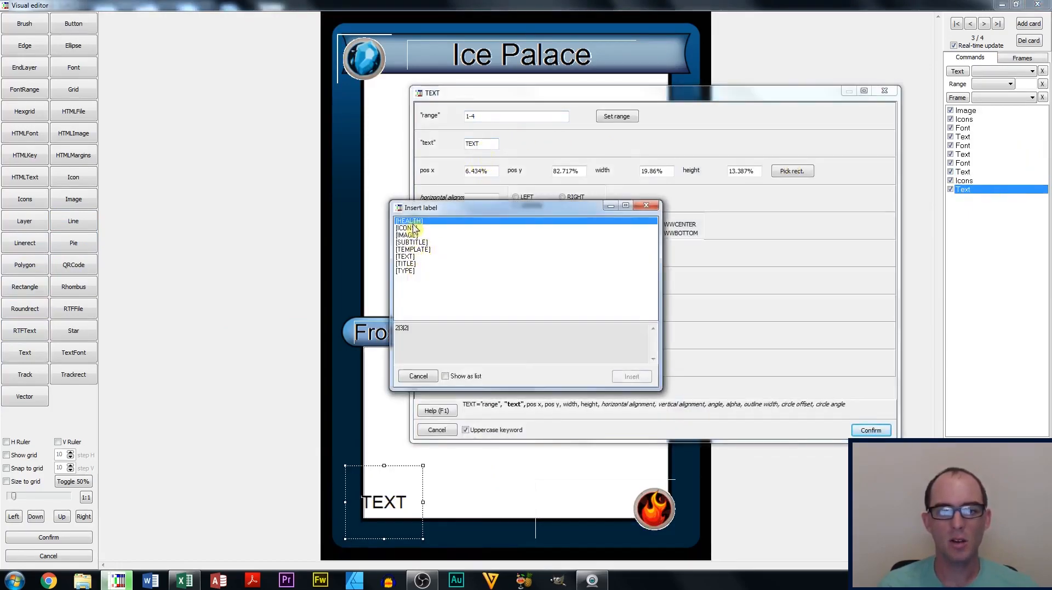
click(643, 376)
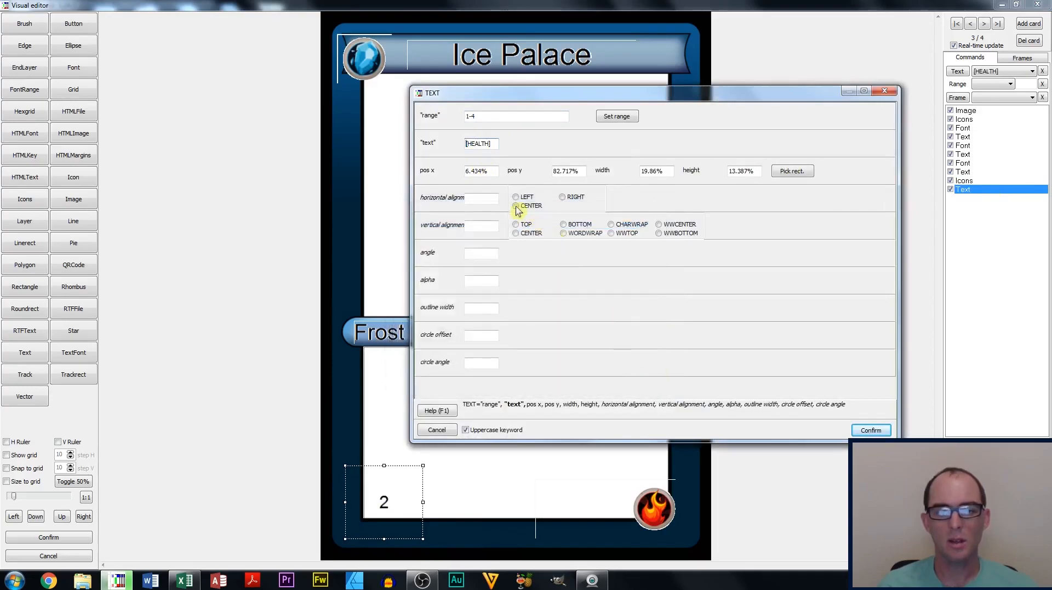
click(871, 430)
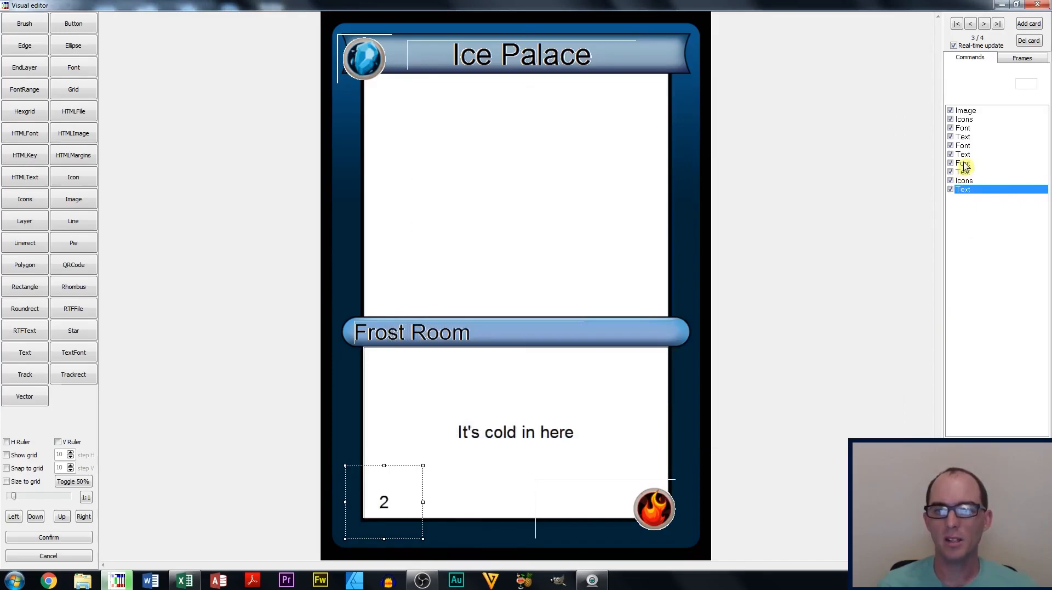
Step: Duplicate the description text's Font command and place the copy directly above the [HEALTH] Text command
click(964, 163)
click(964, 450)
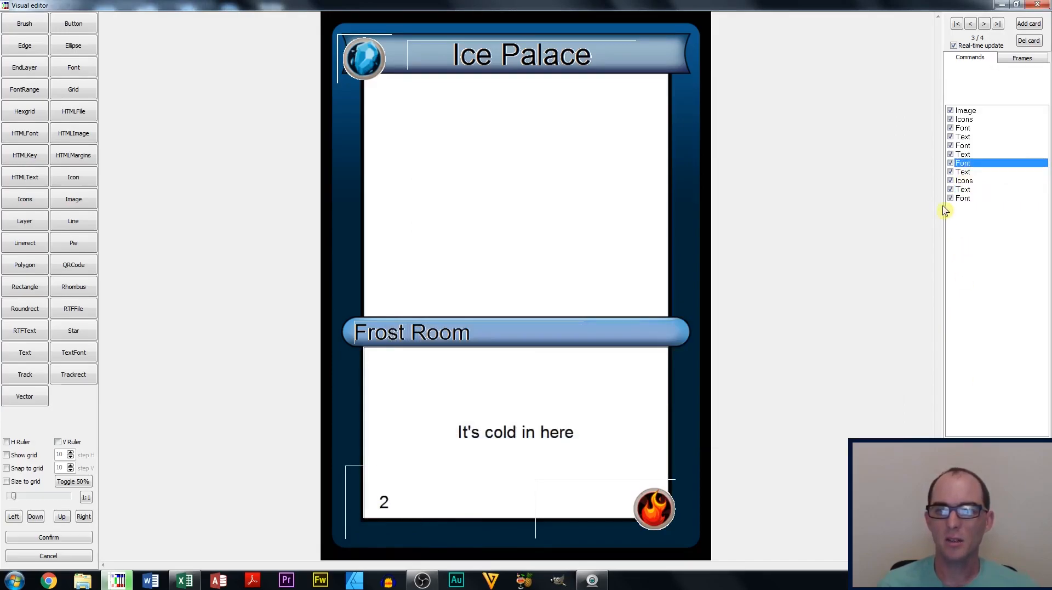
click(965, 200)
drag(965, 189, 963, 190)
Step: Set the health number's font size to 18
double_click(963, 190)
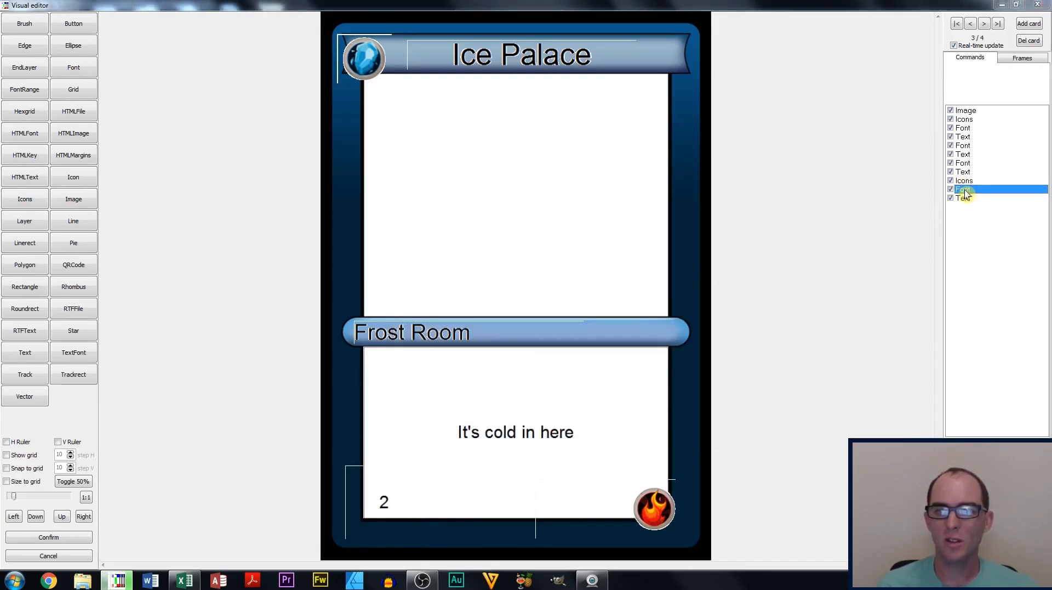
key(Tab)
text(16)
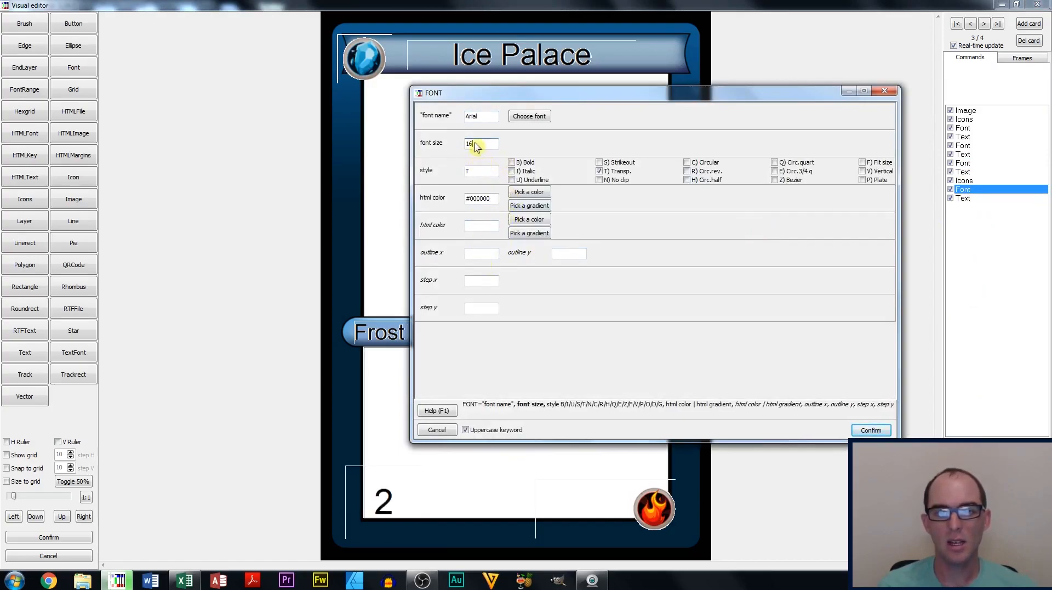
key(BackSpace)
text(8)
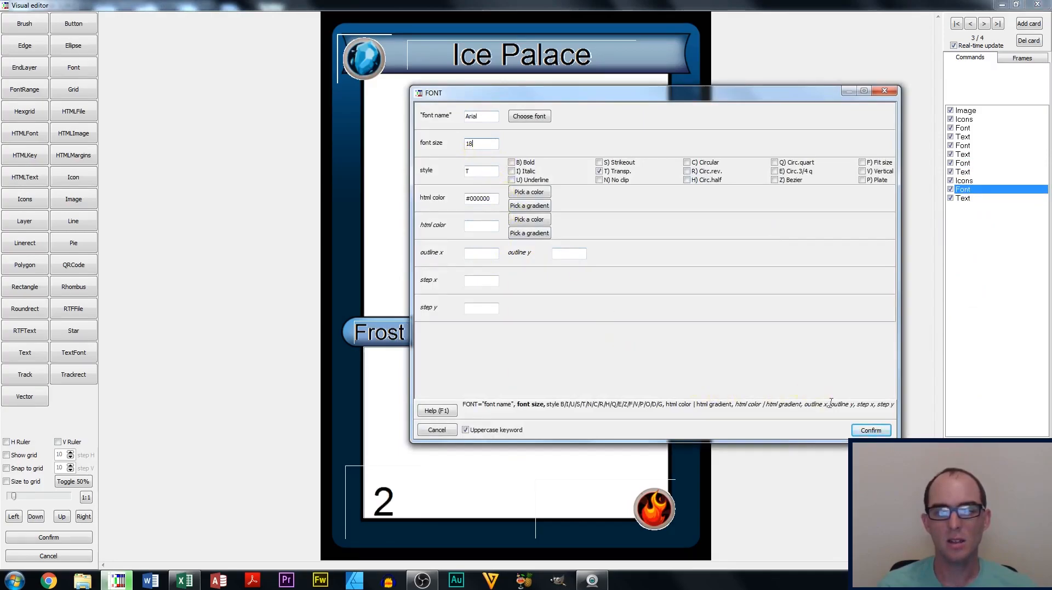
click(871, 430)
click(385, 500)
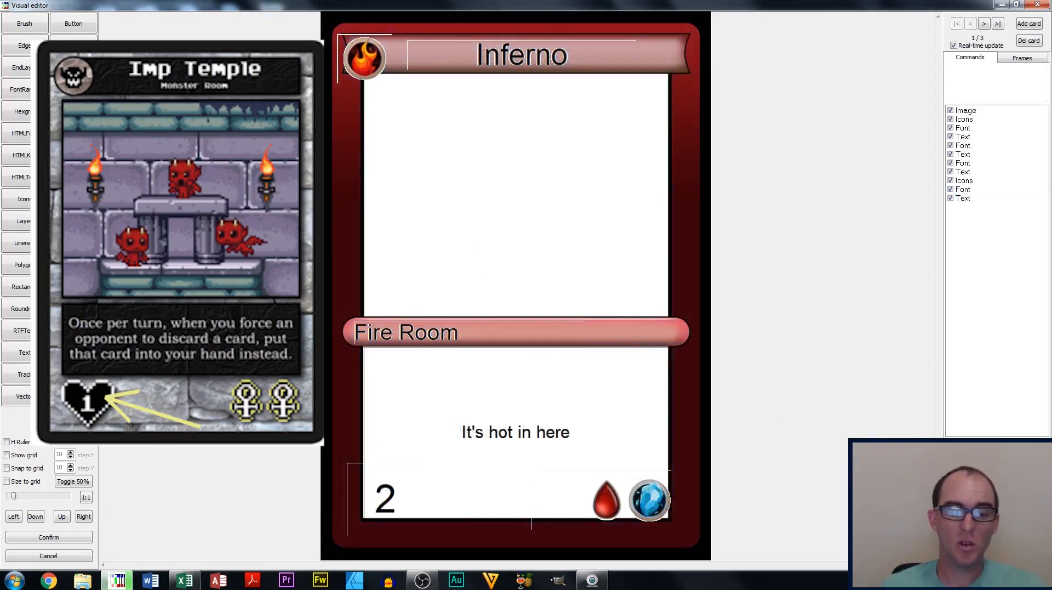
Step: Add an Image area about 26% wide and 14% high over the health number in the card's lower left corner
click(73, 199)
drag(322, 12, 570, 463)
drag(652, 511, 414, 492)
drag(471, 446, 423, 478)
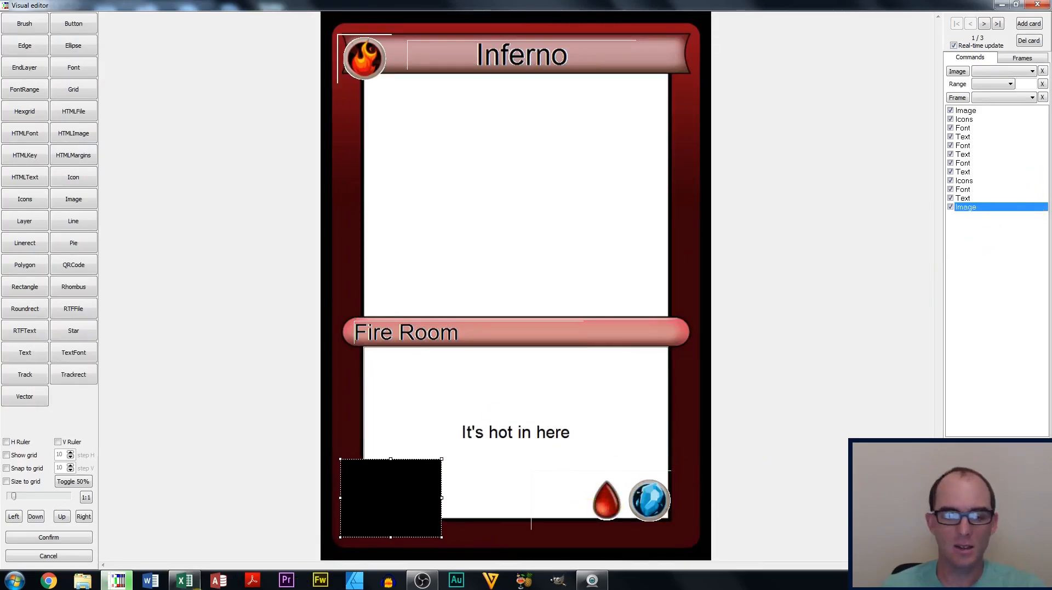
Step: Load the Health icon file into the new Image area with proportional scaling and PNG transparency, and select its command
double_click(392, 517)
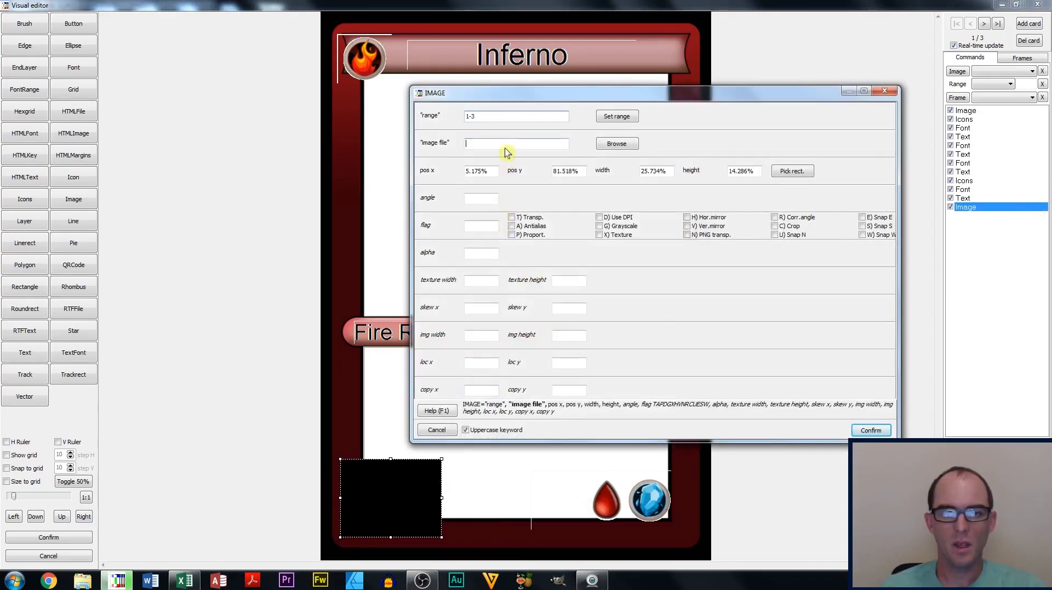
click(620, 143)
click(400, 369)
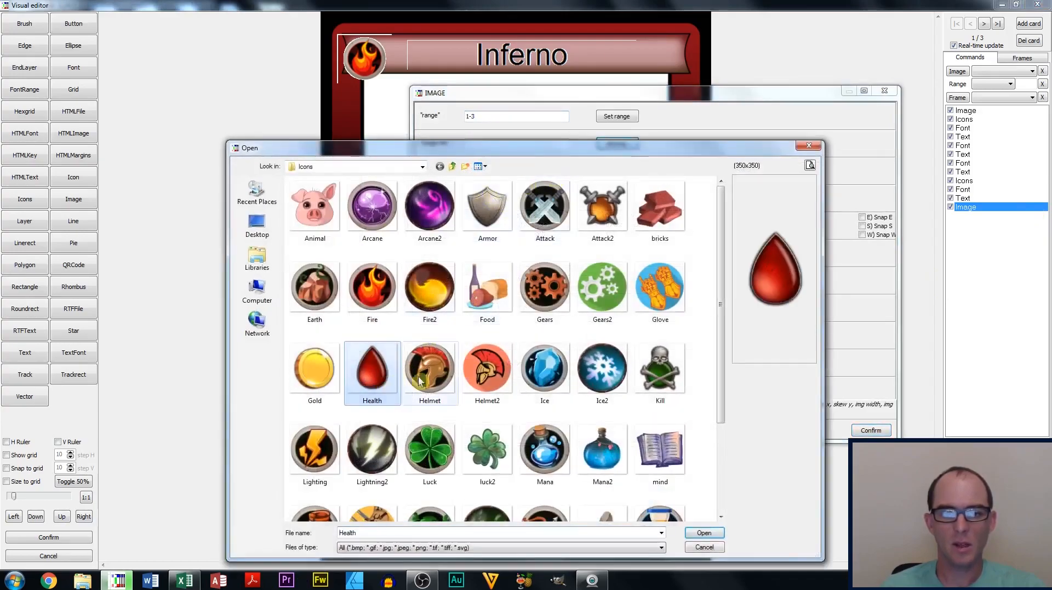
click(704, 533)
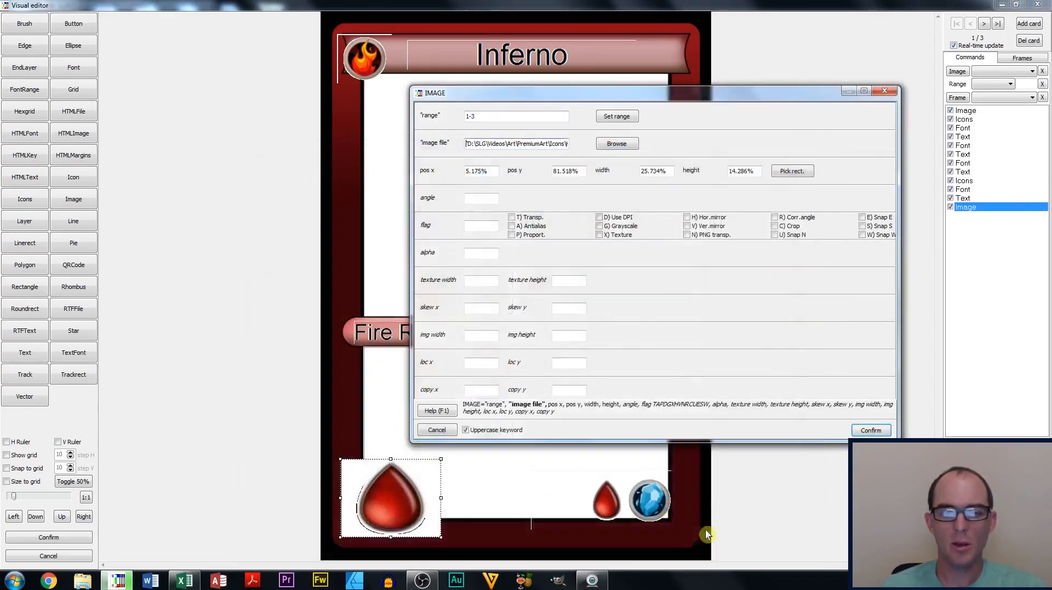
click(513, 235)
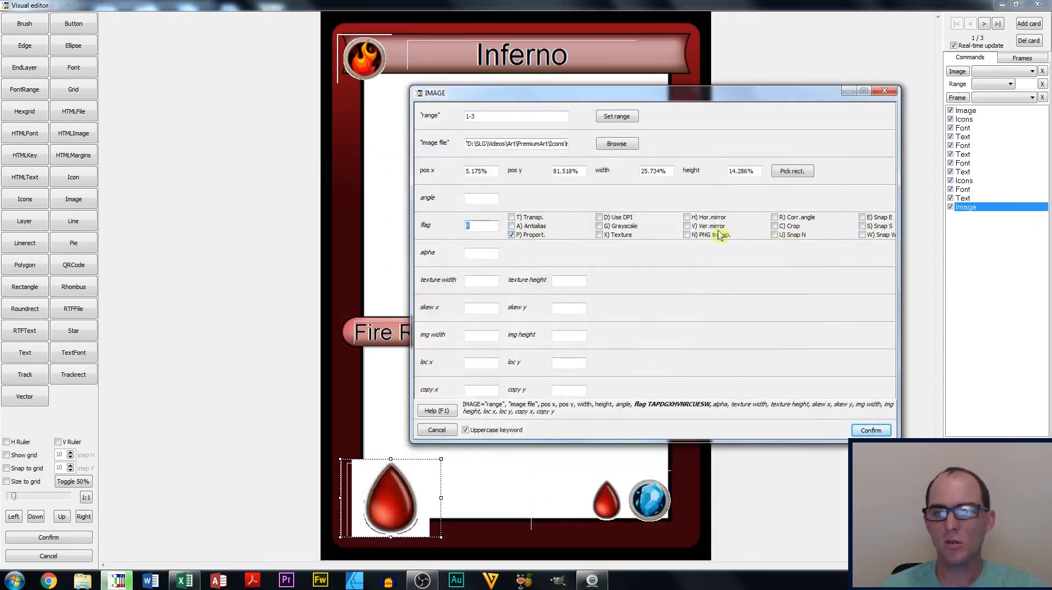
click(871, 430)
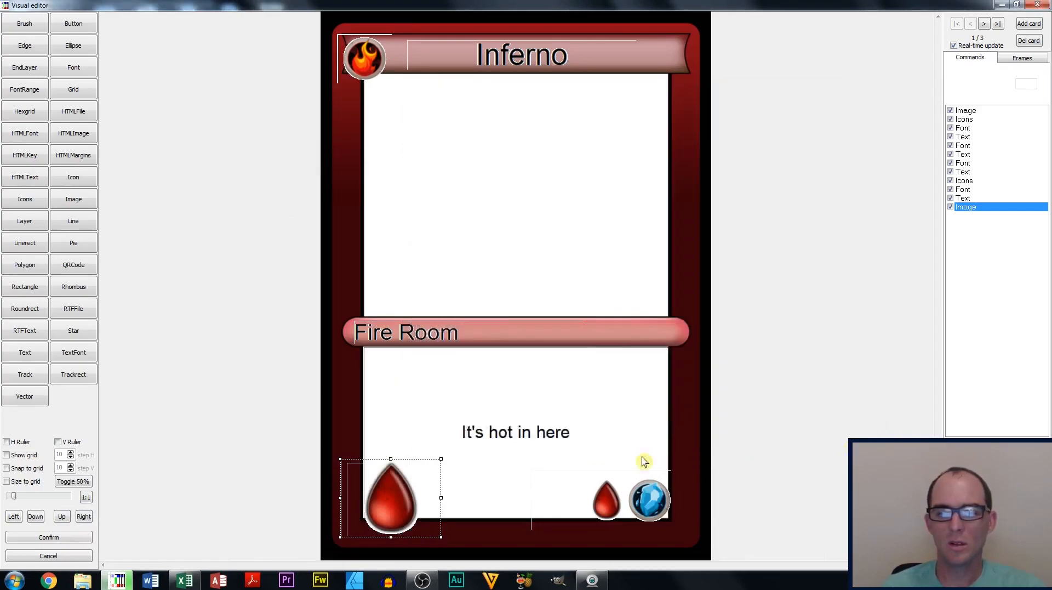
click(967, 208)
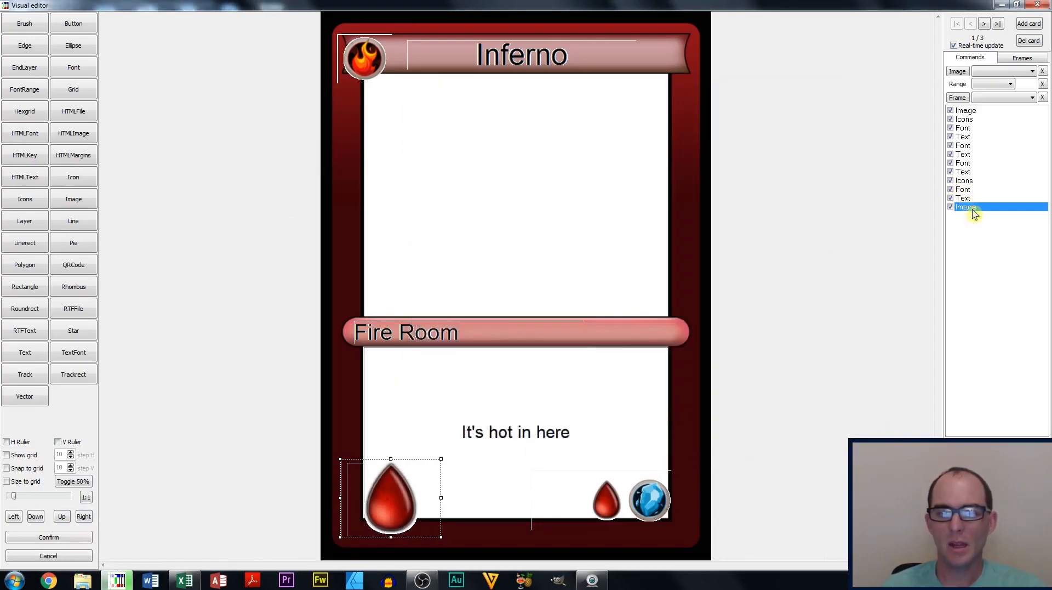
Step: Move the Health icon's Image command above the health number's Font command, and align the droplet behind the number
click(970, 207)
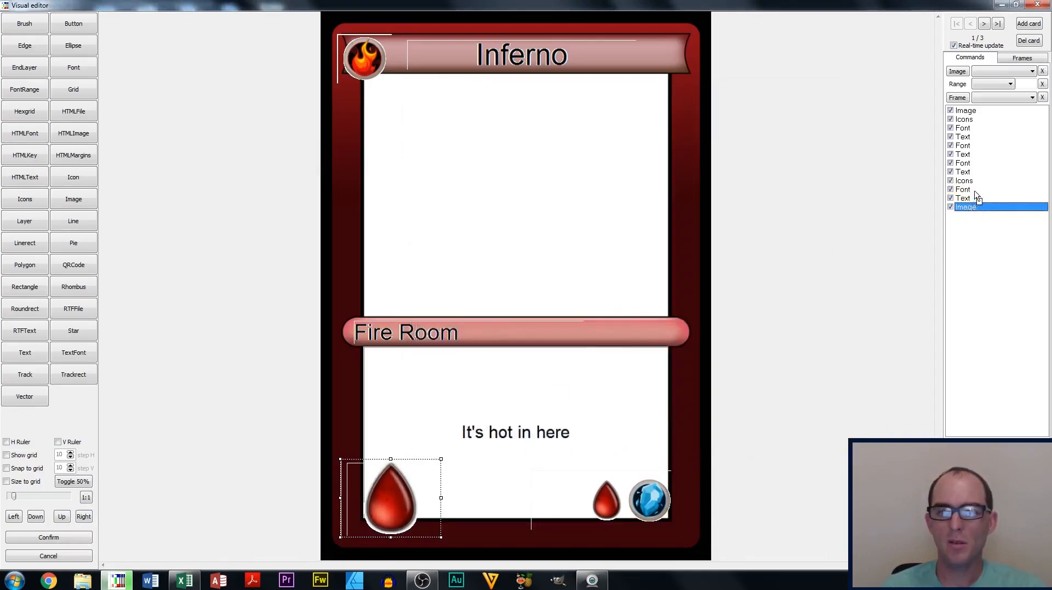
drag(972, 187, 972, 188)
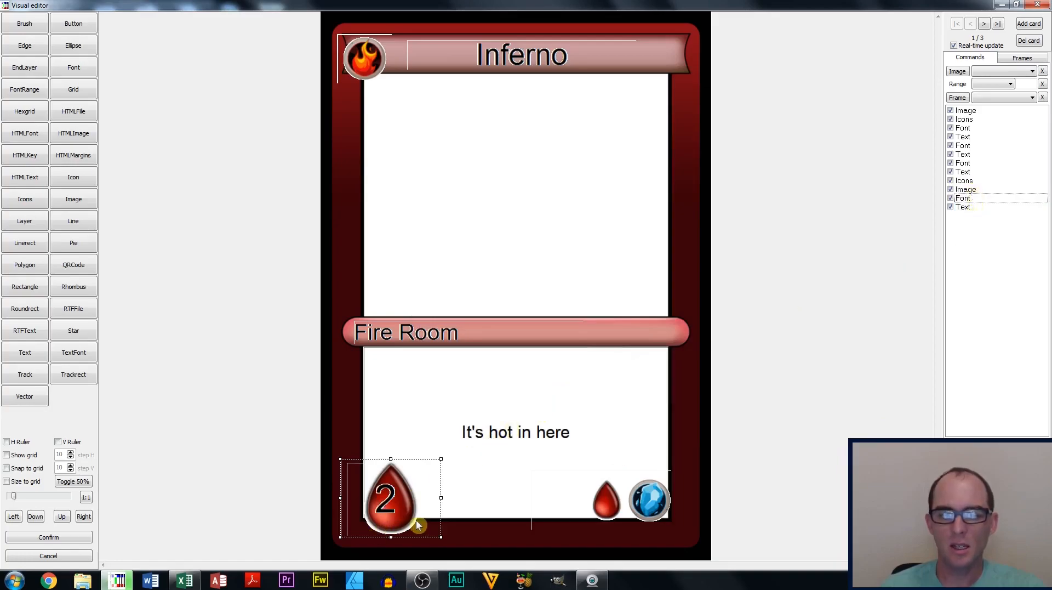
click(406, 520)
click(969, 190)
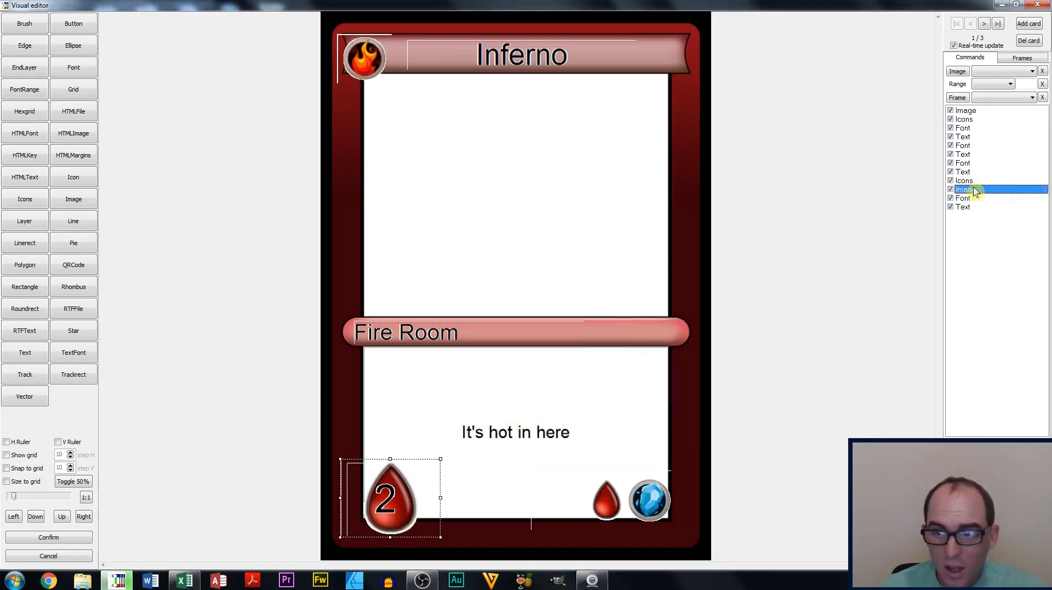
drag(402, 507, 403, 501)
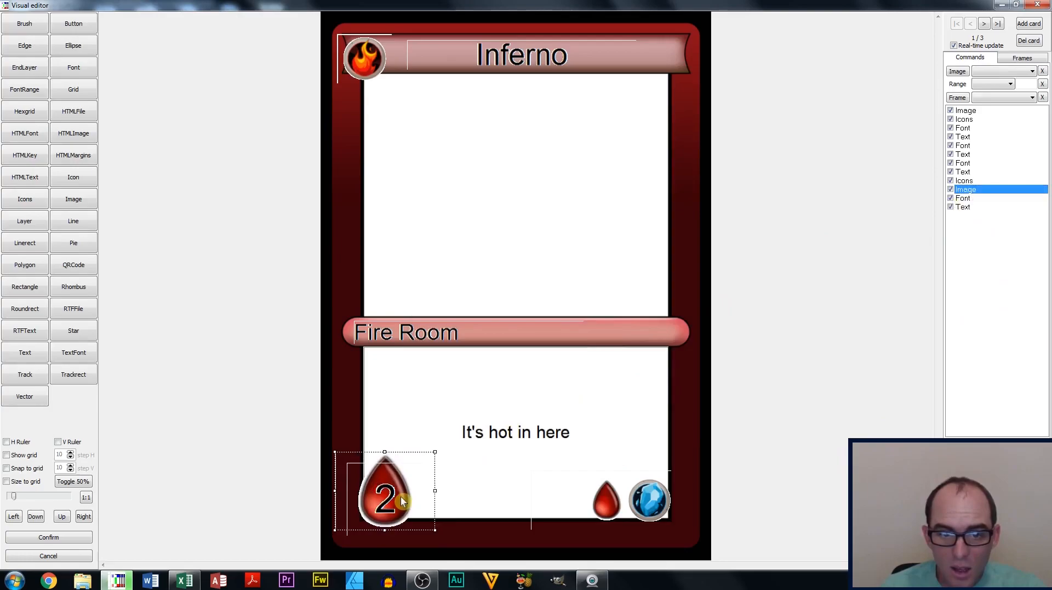
Step: Set the health number's font color to White (#FFFFFF)
click(994, 200)
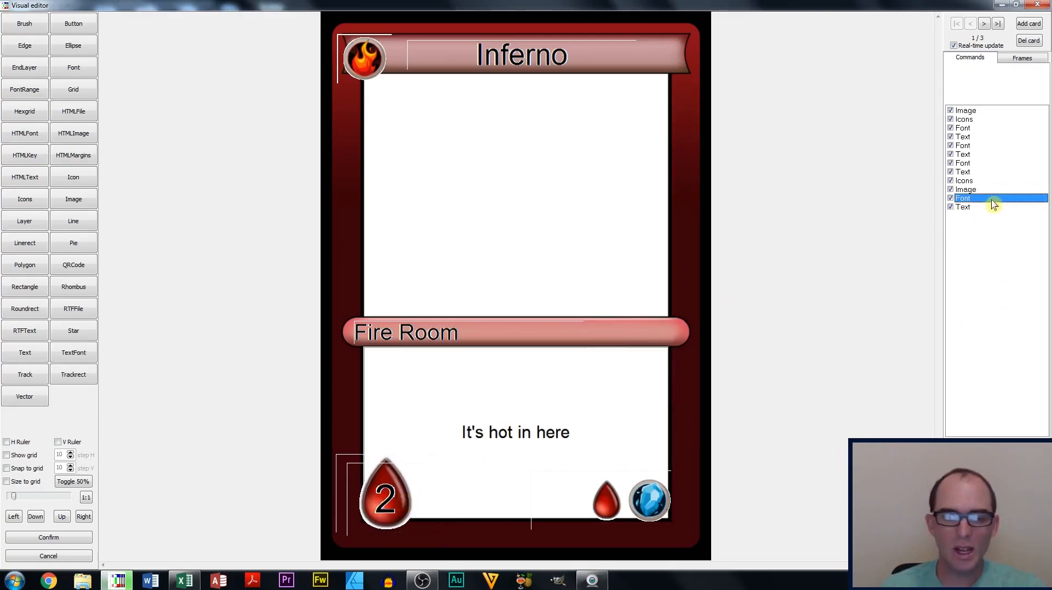
double_click(994, 201)
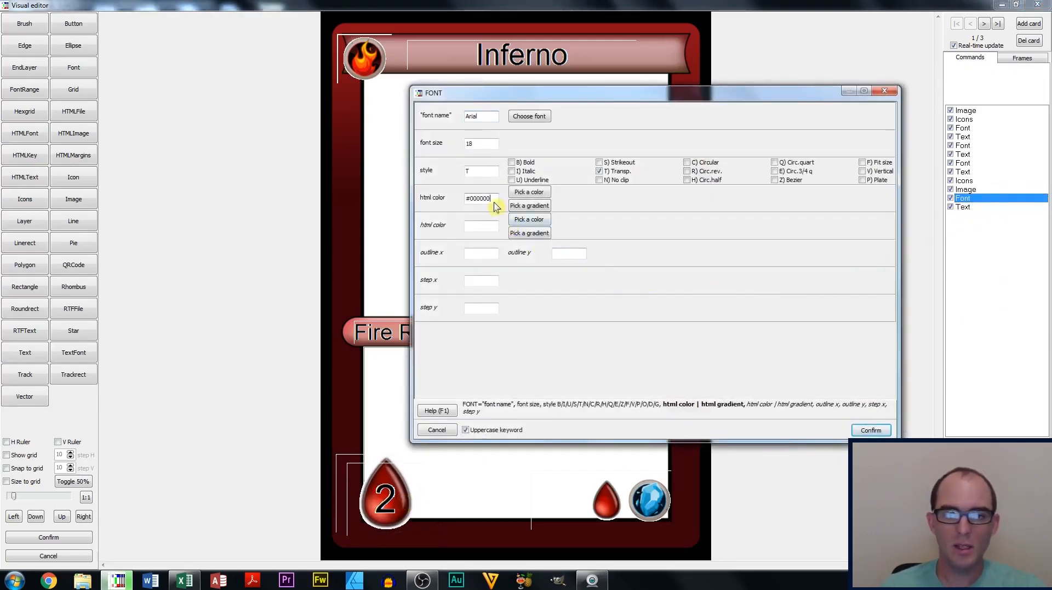
click(527, 194)
click(404, 327)
drag(422, 344, 437, 534)
click(366, 486)
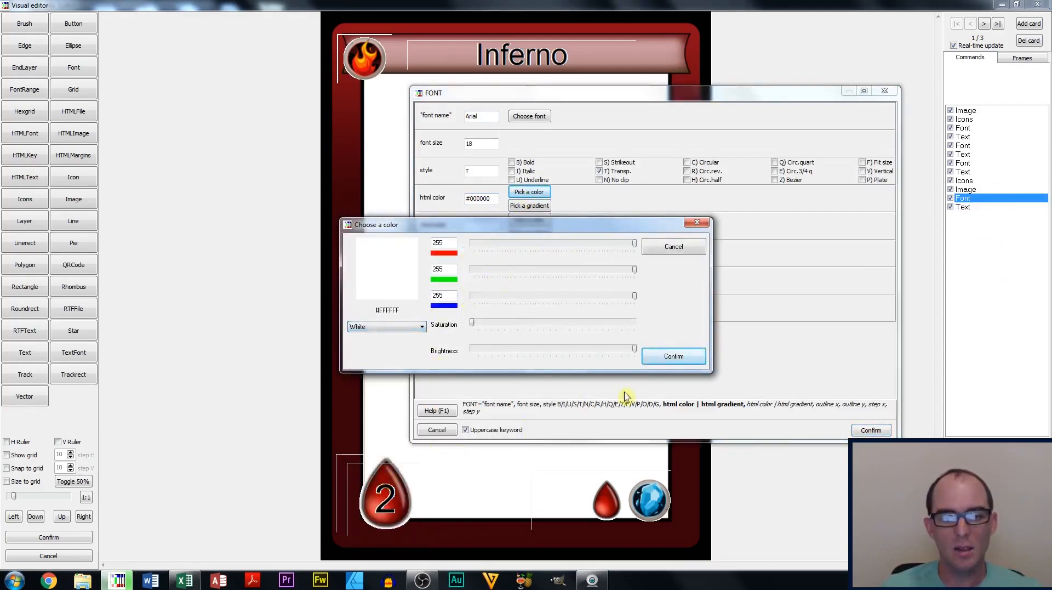
click(666, 356)
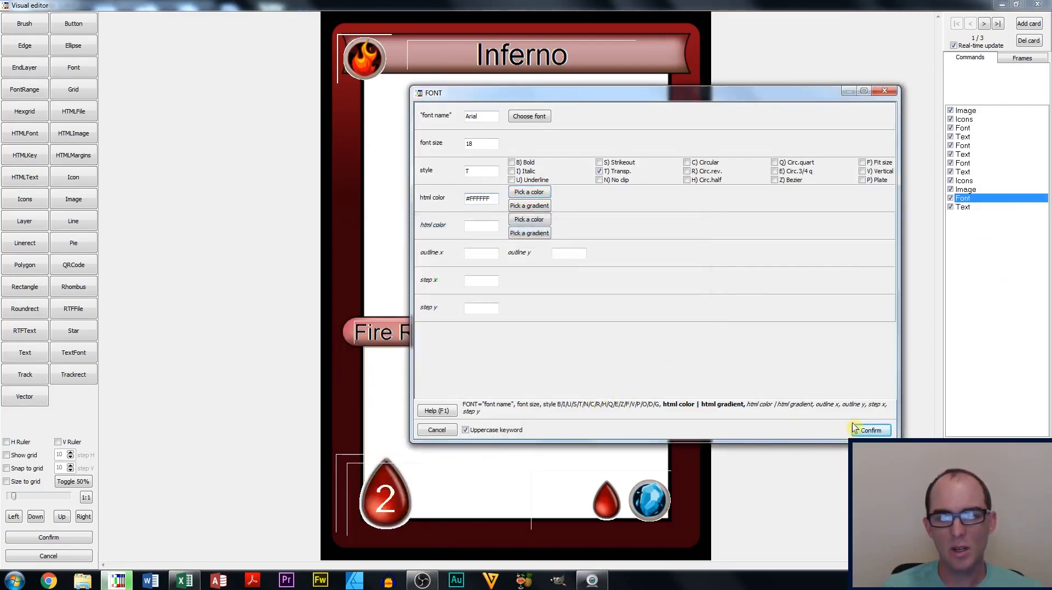
click(871, 430)
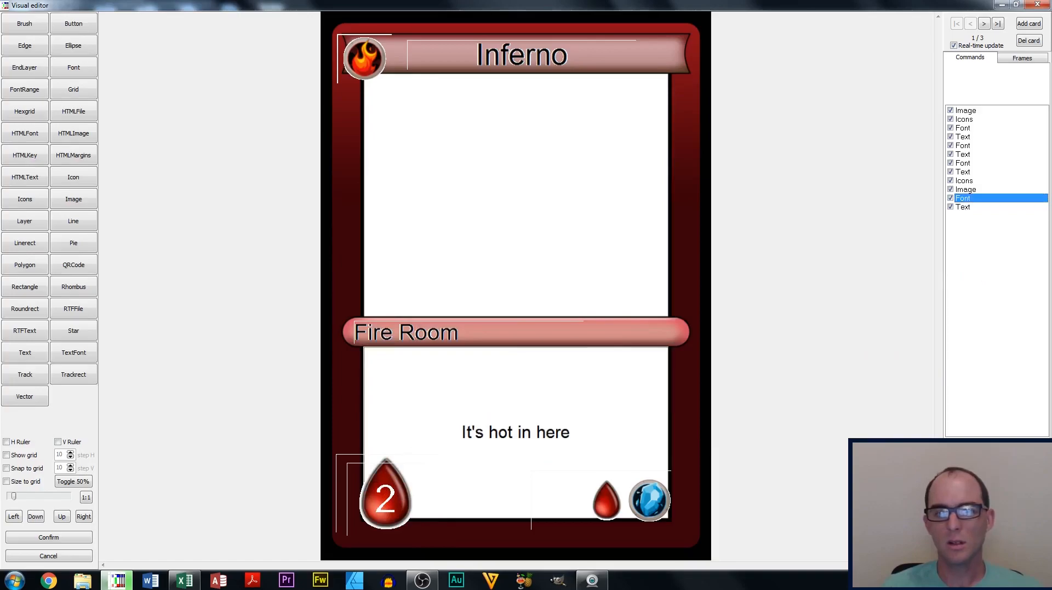
Step: Save the visual layout to the script, then validate and build the deck to preview the Inferno card
click(595, 521)
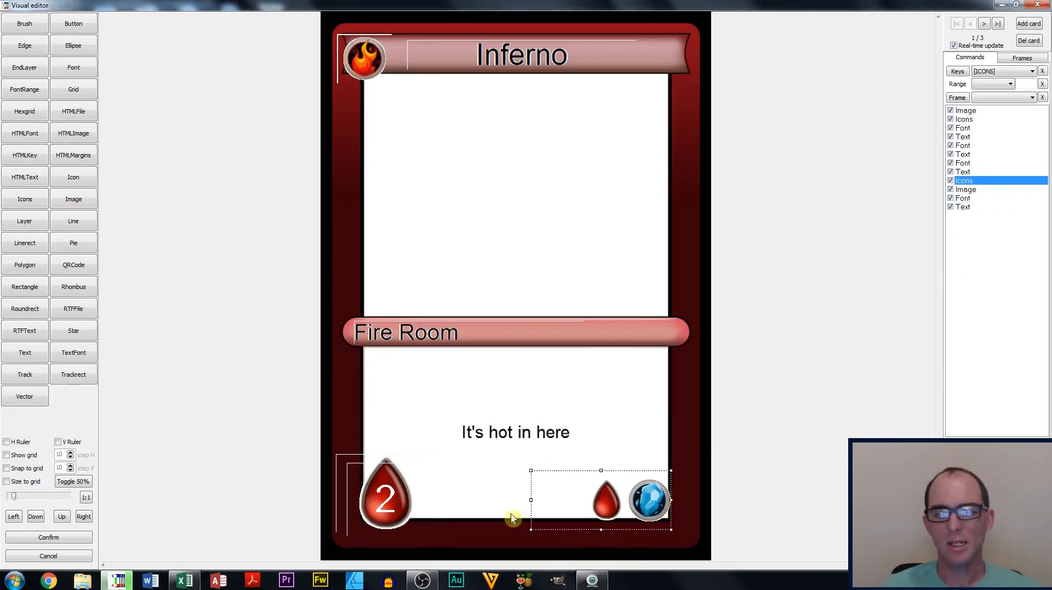
click(48, 555)
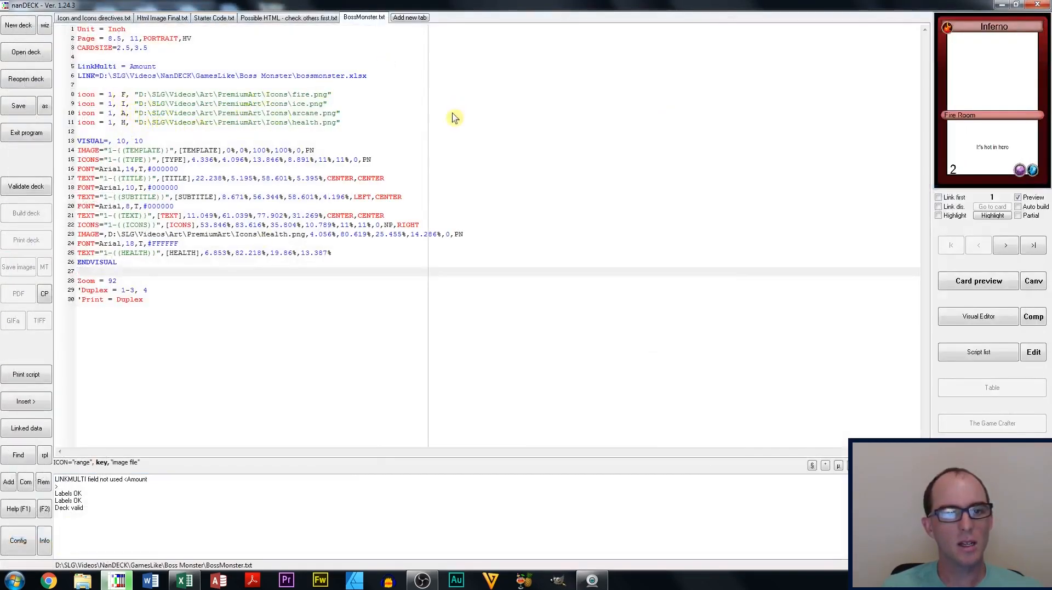
click(31, 187)
click(26, 213)
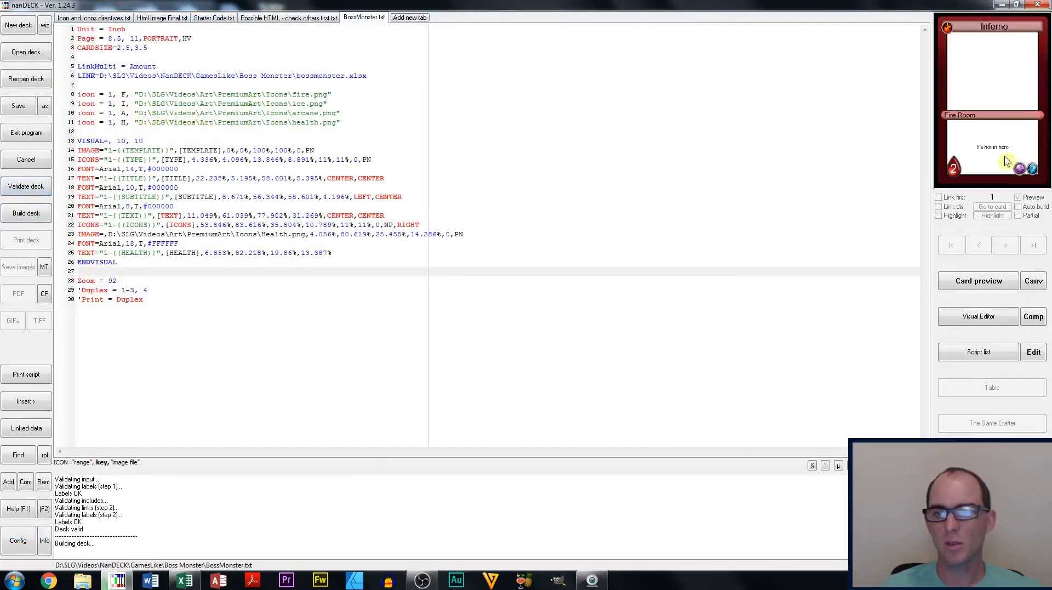
click(1014, 282)
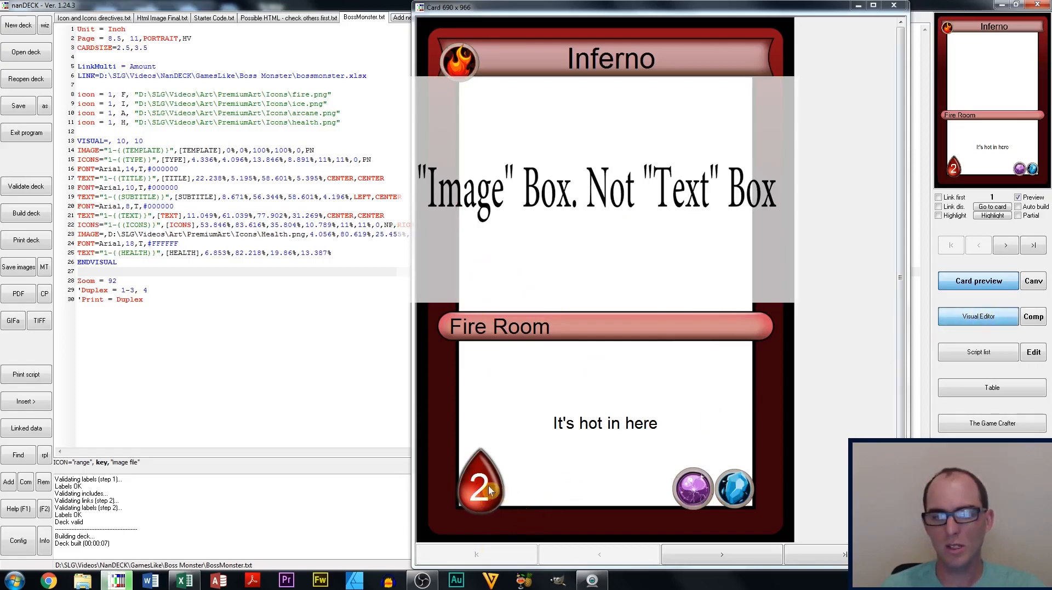
click(461, 508)
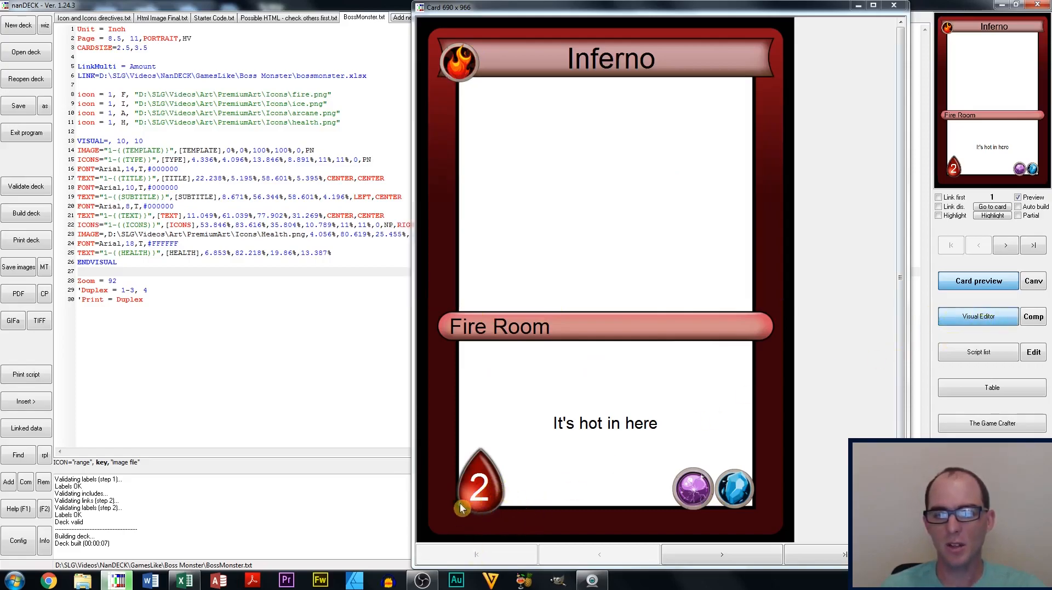
Step: In the visual layout, shift the health number and droplet slightly toward the card's lower left corner and the [ICONS] area toward the lower right
click(978, 317)
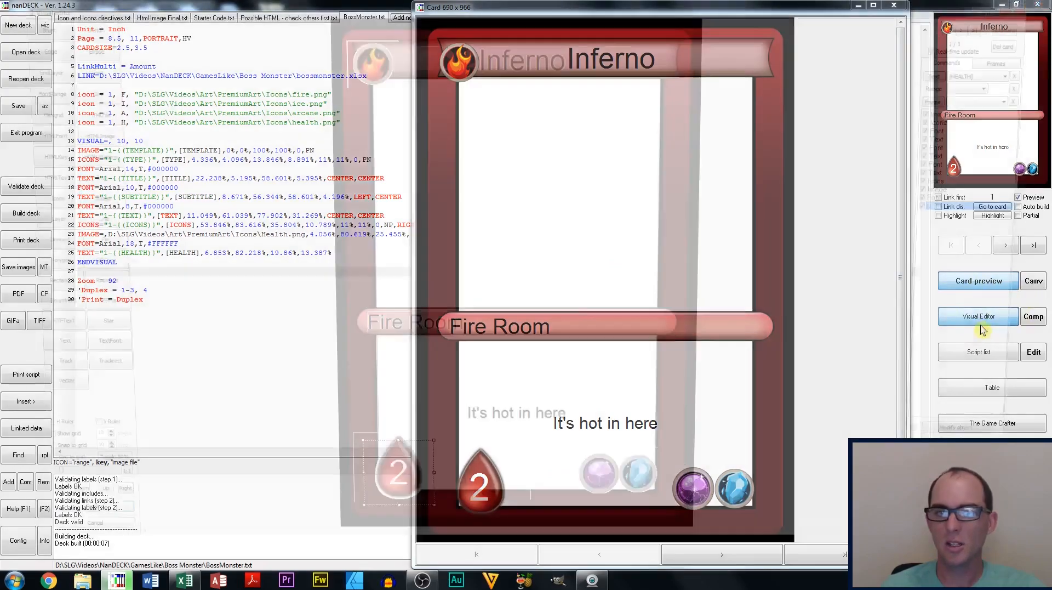
drag(386, 502, 379, 507)
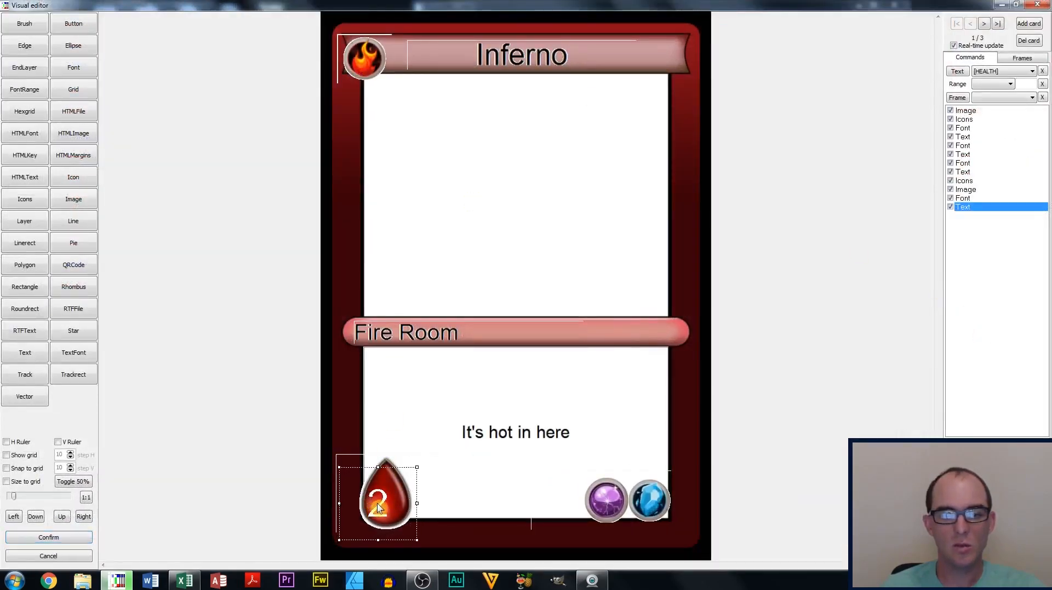
click(986, 189)
drag(390, 498, 396, 497)
click(847, 472)
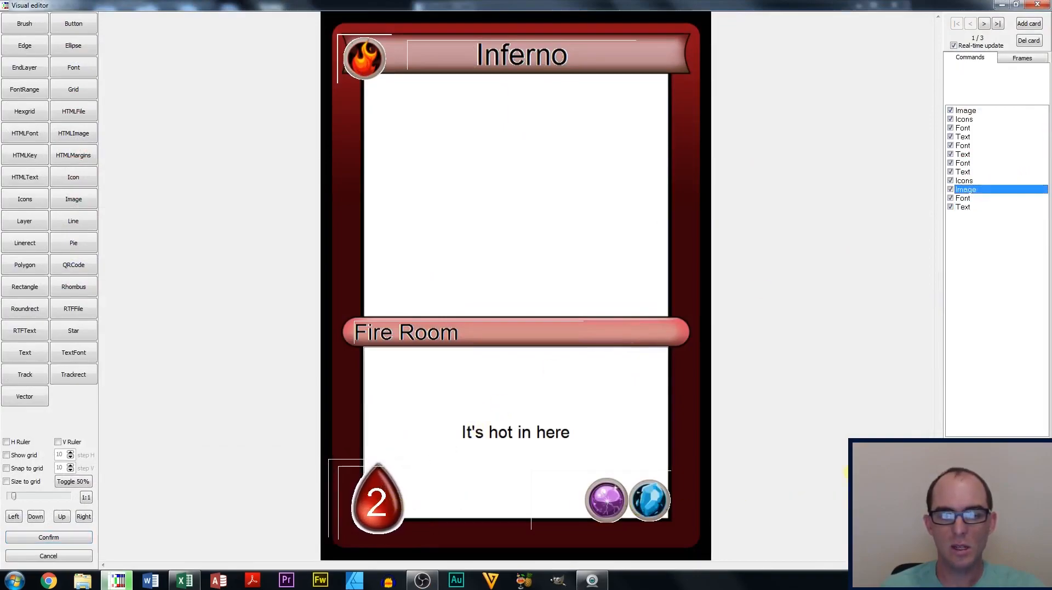
drag(650, 501, 660, 511)
click(812, 486)
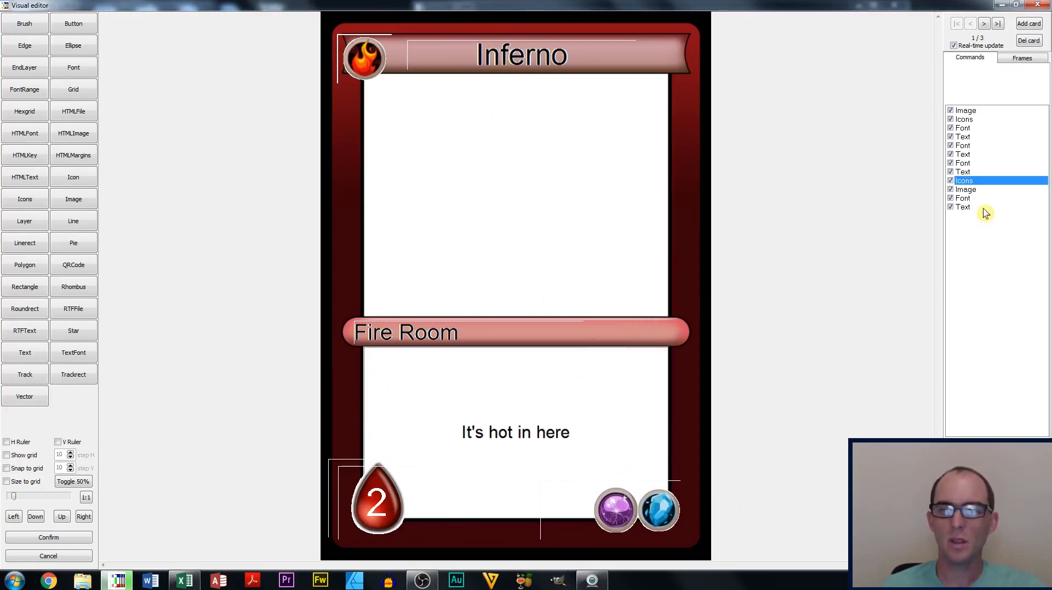
Step: Add an Image area about 81% wide and 45% high covering the card's upper art window
click(987, 190)
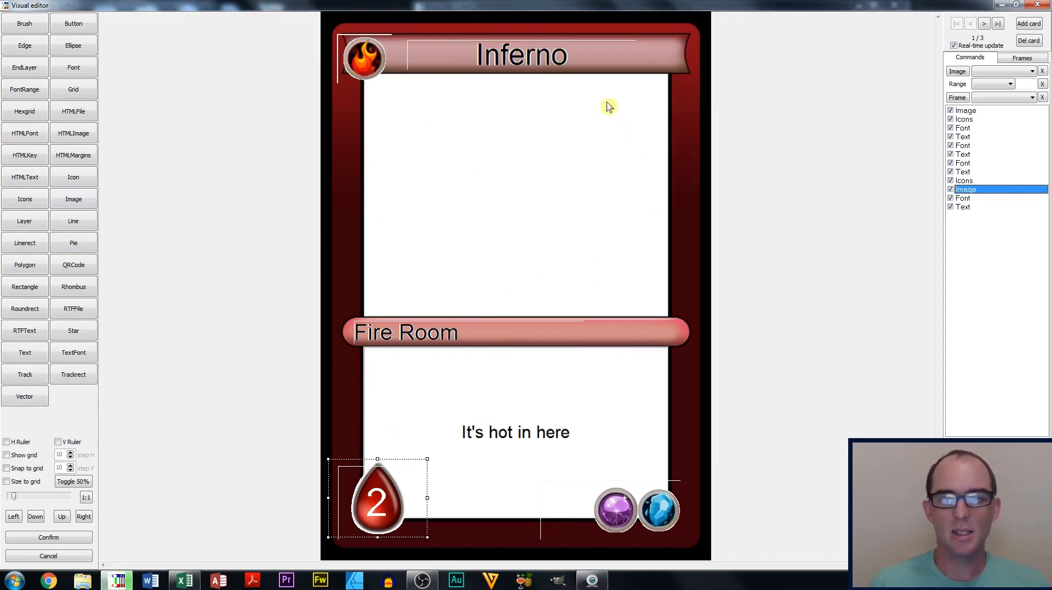
click(701, 77)
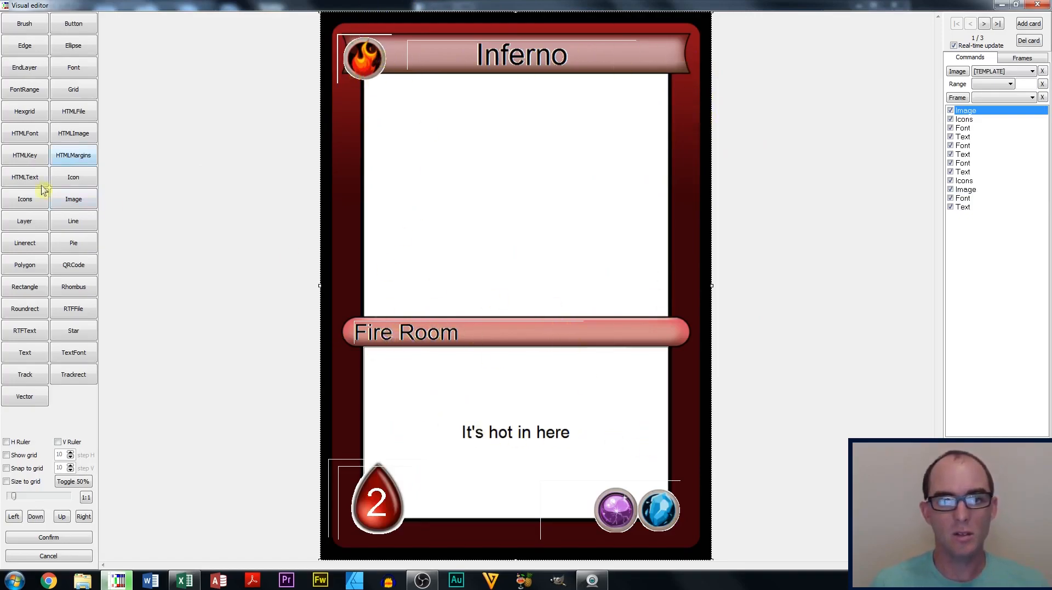
click(90, 197)
drag(321, 12, 359, 364)
drag(524, 446, 525, 156)
drag(695, 261, 672, 322)
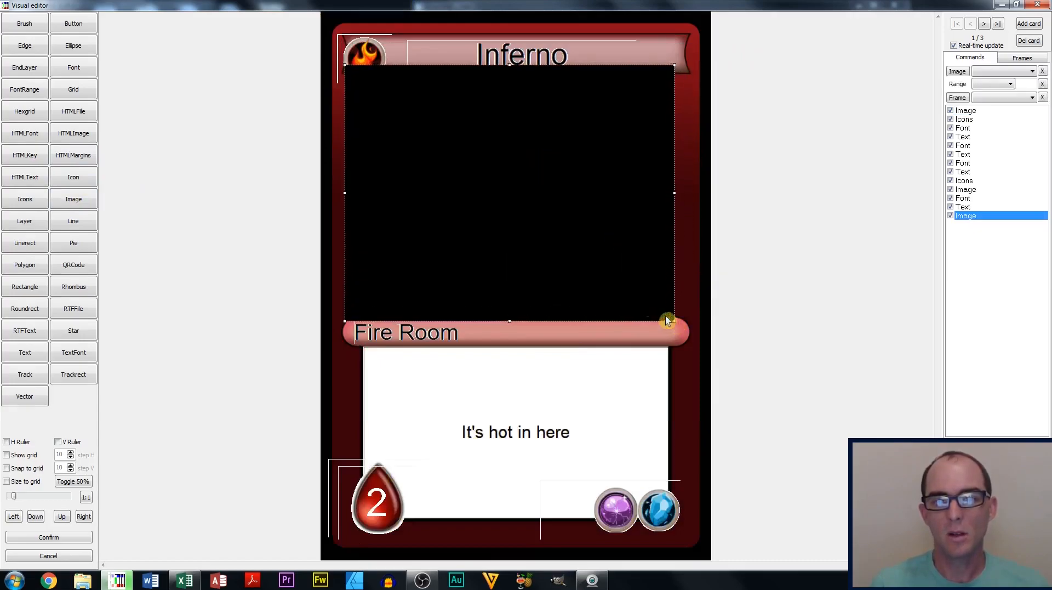
drag(541, 216, 552, 216)
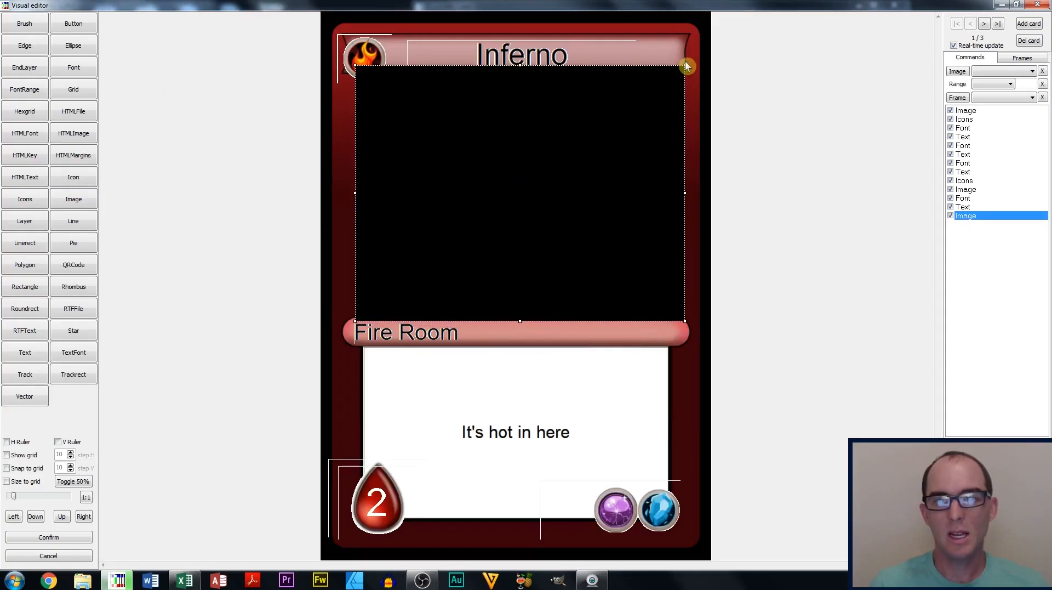
drag(684, 65, 675, 70)
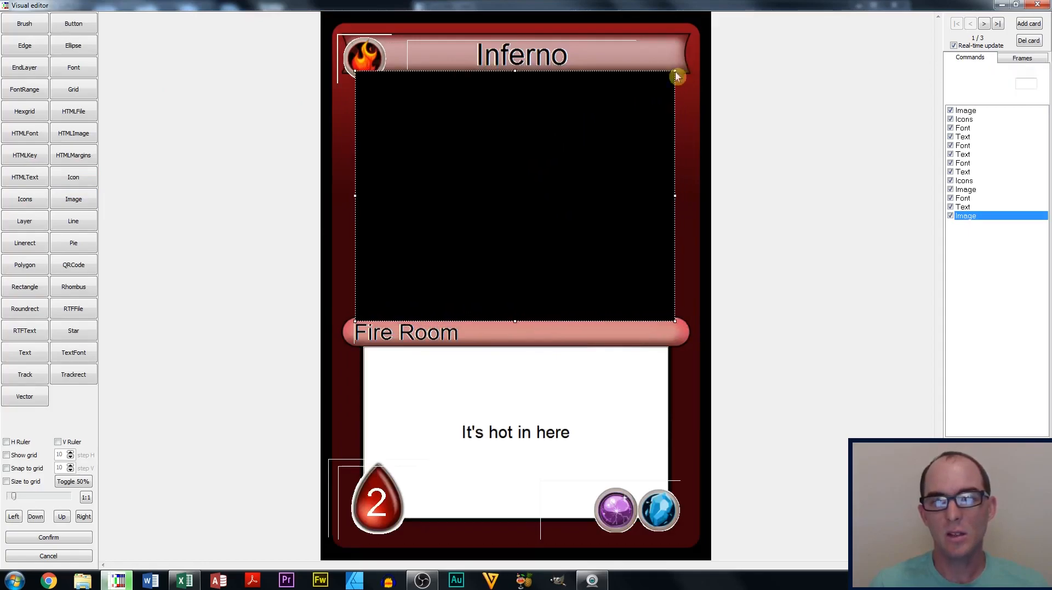
drag(675, 321, 671, 319)
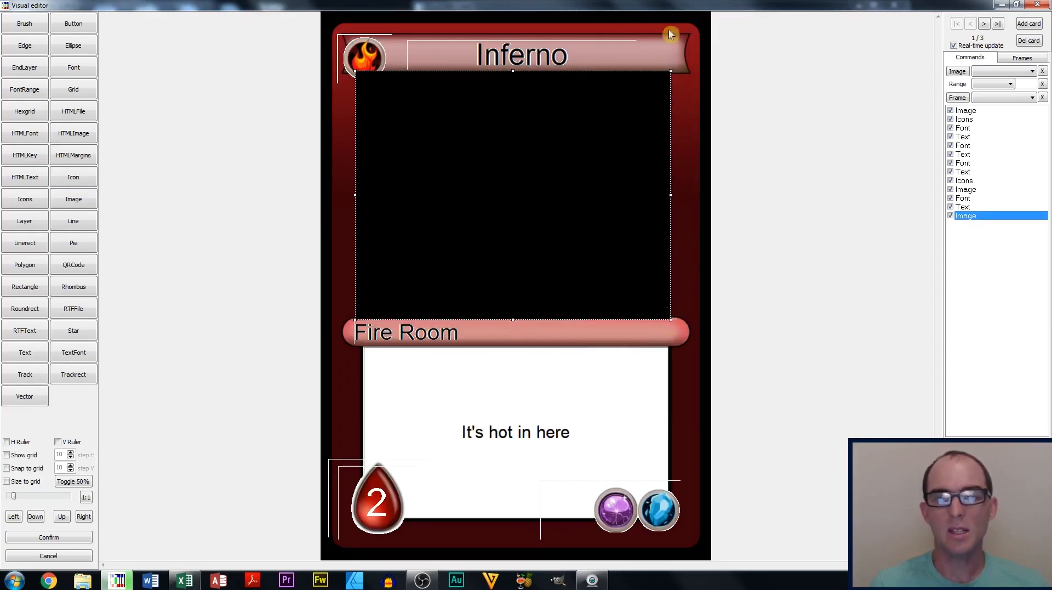
drag(572, 143, 578, 142)
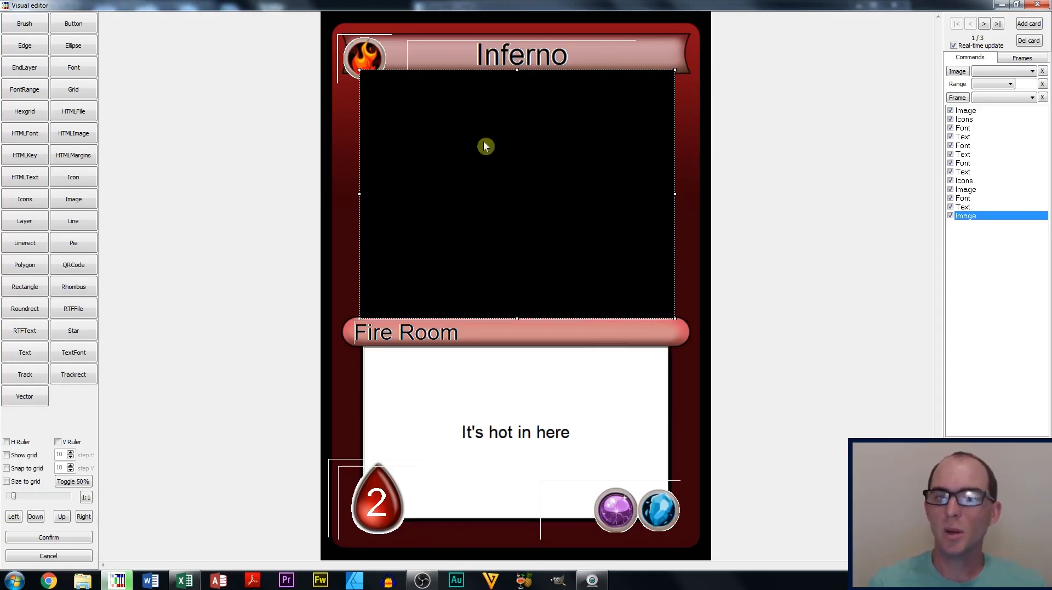
Step: Place the new artwork Image command first in the command order, behind the [TEMPLATE] image
drag(966, 220, 974, 111)
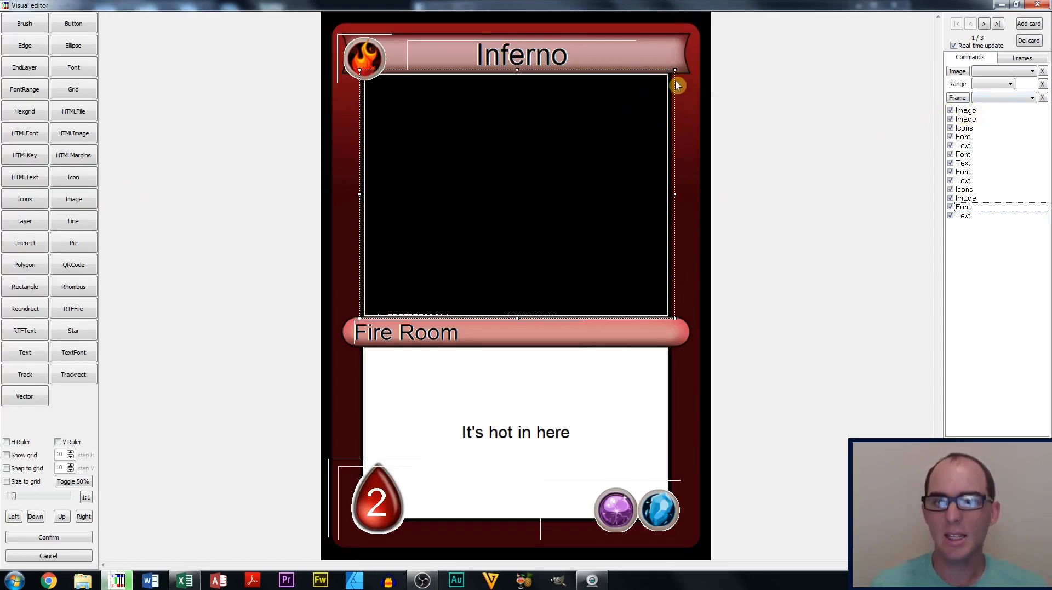
click(965, 119)
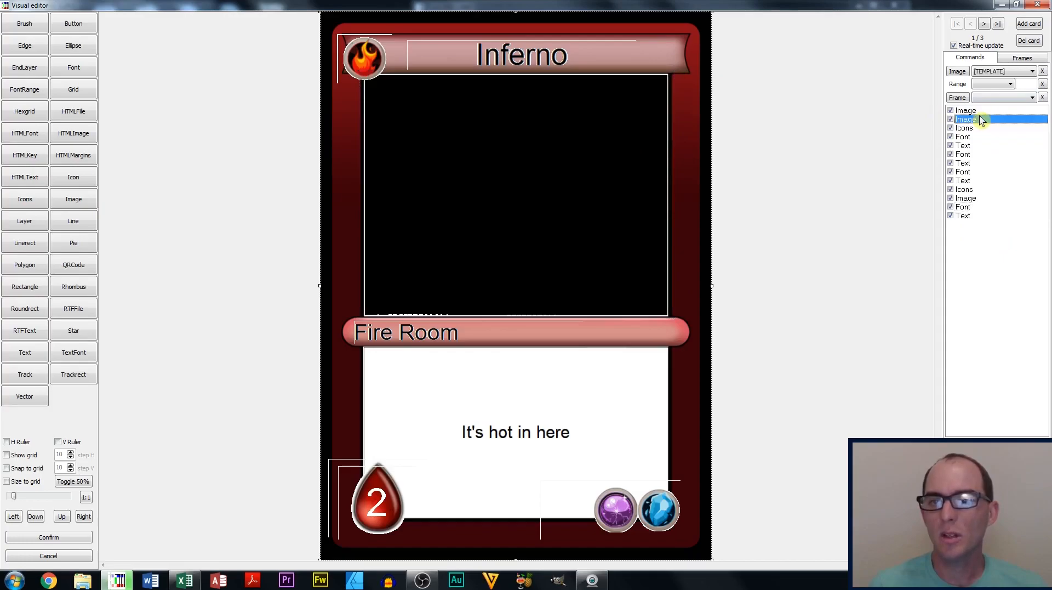
click(987, 112)
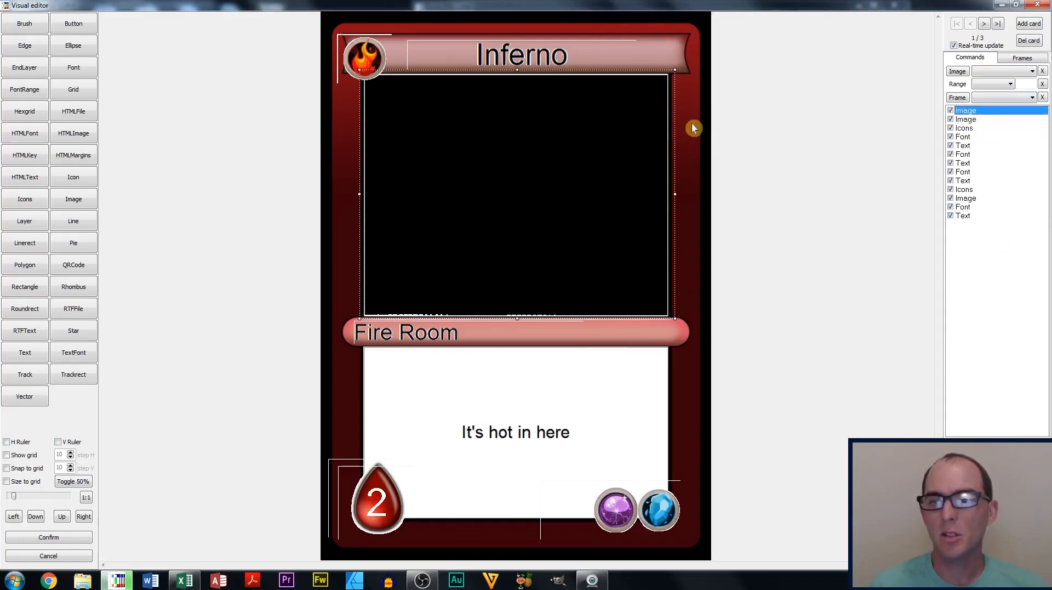
click(980, 119)
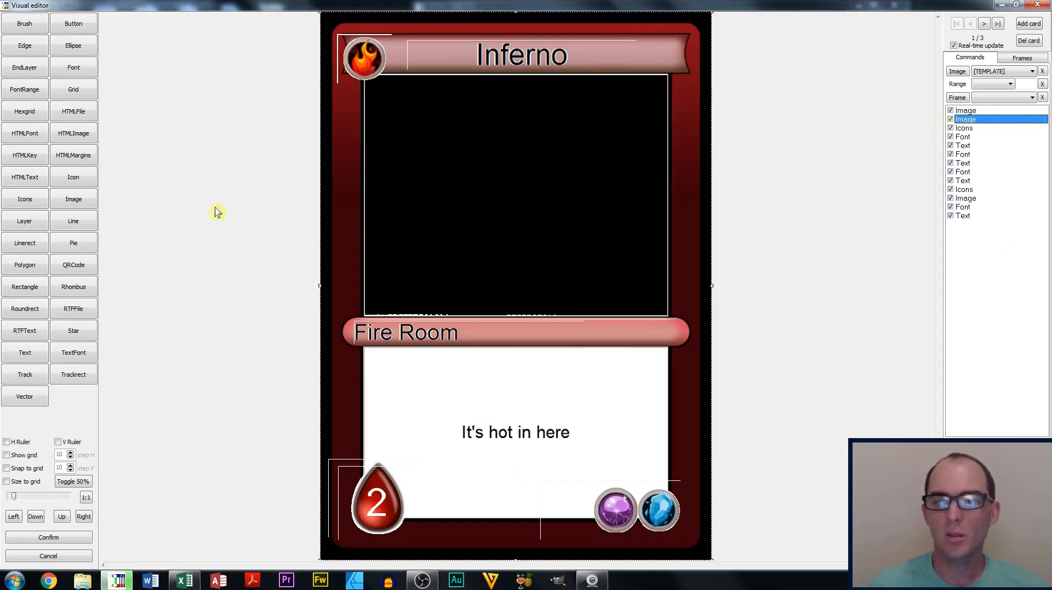
Step: Set the artwork Image command's file to the [IMAGE] label and confirm the visual layout
double_click(968, 111)
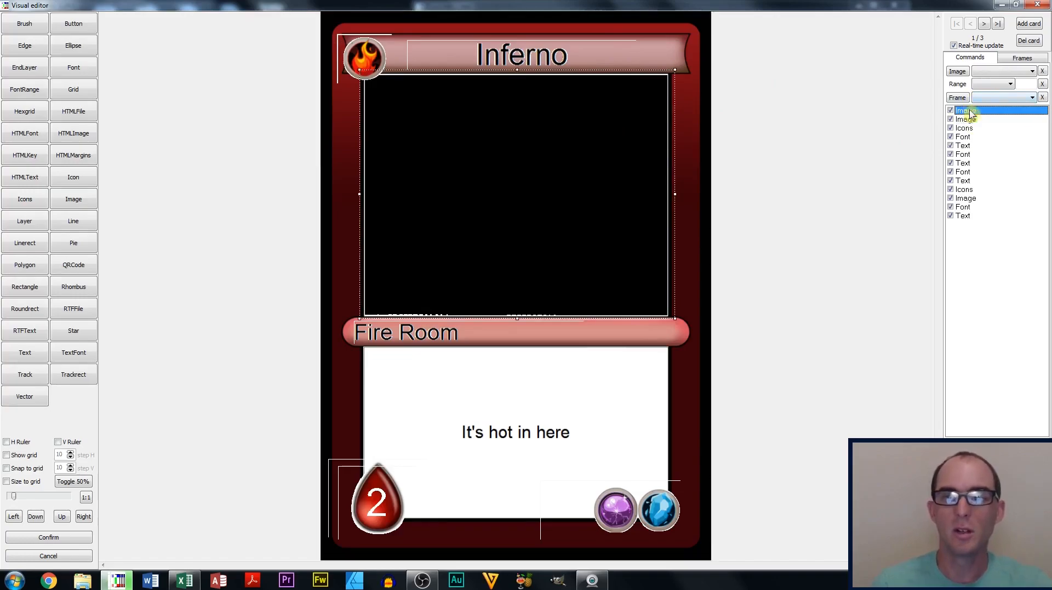
double_click(484, 146)
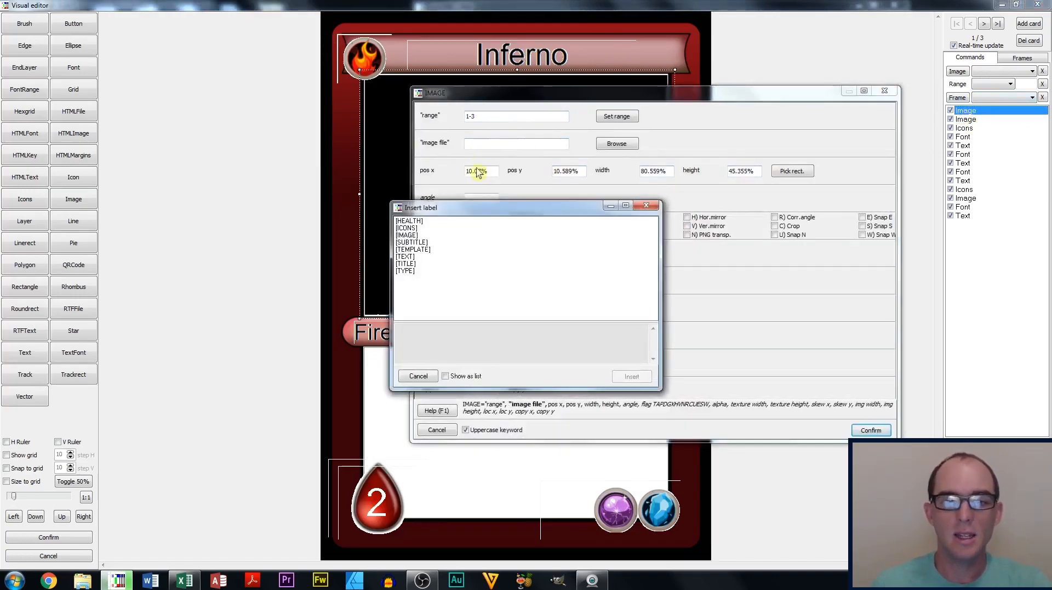
click(417, 235)
click(632, 377)
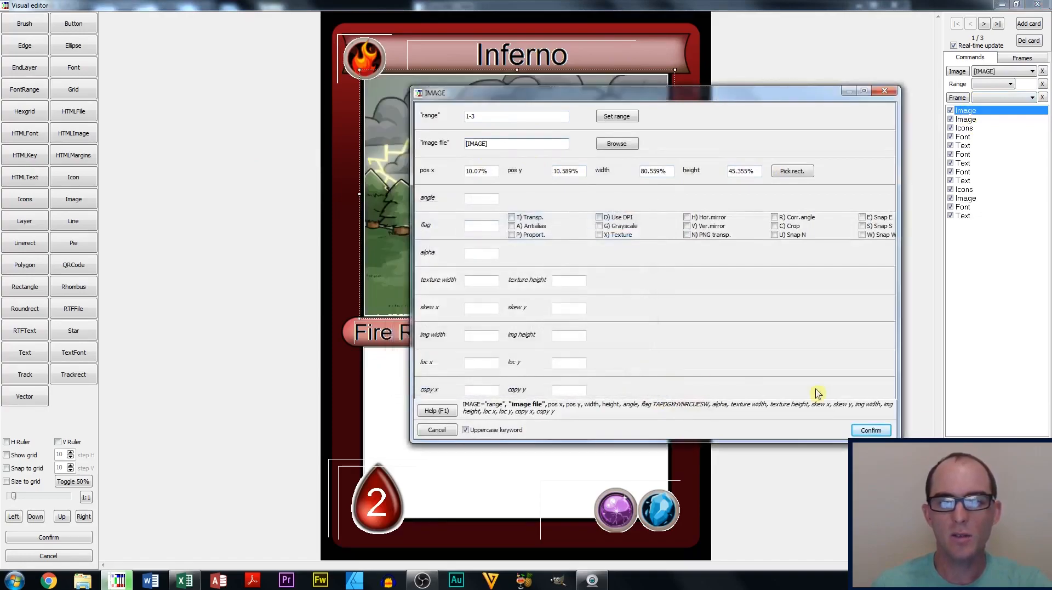
click(872, 430)
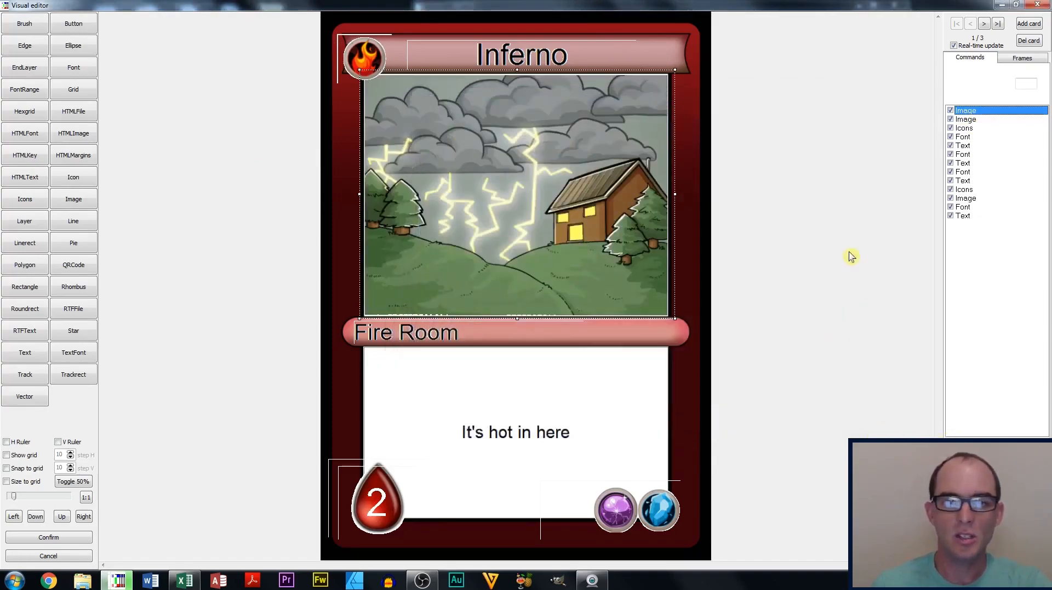
click(966, 118)
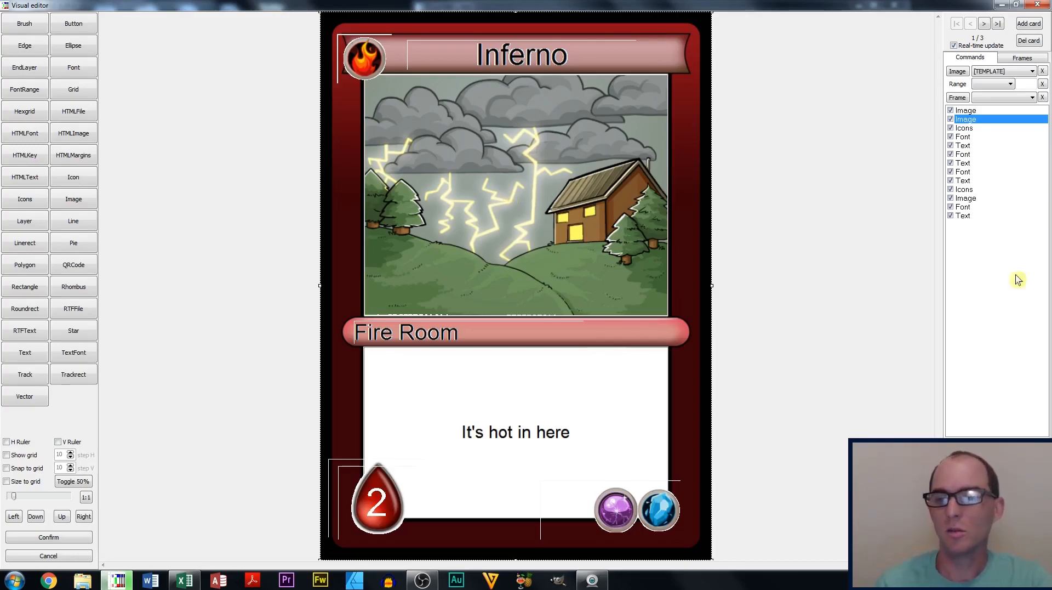
click(49, 538)
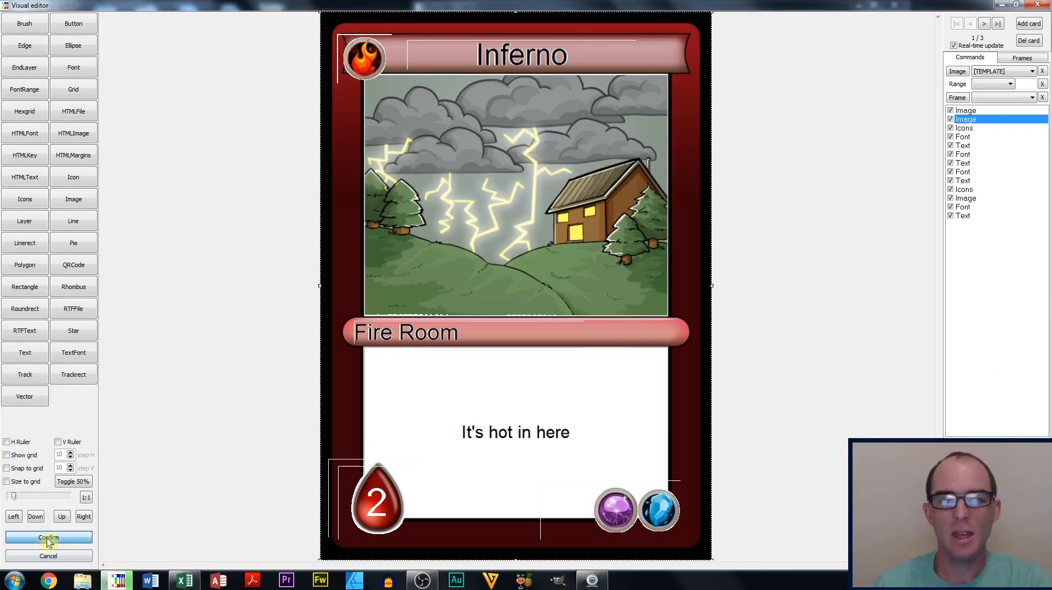
Step: Validate and build the deck, and open the enlarged preview of the first card
click(894, 6)
click(30, 186)
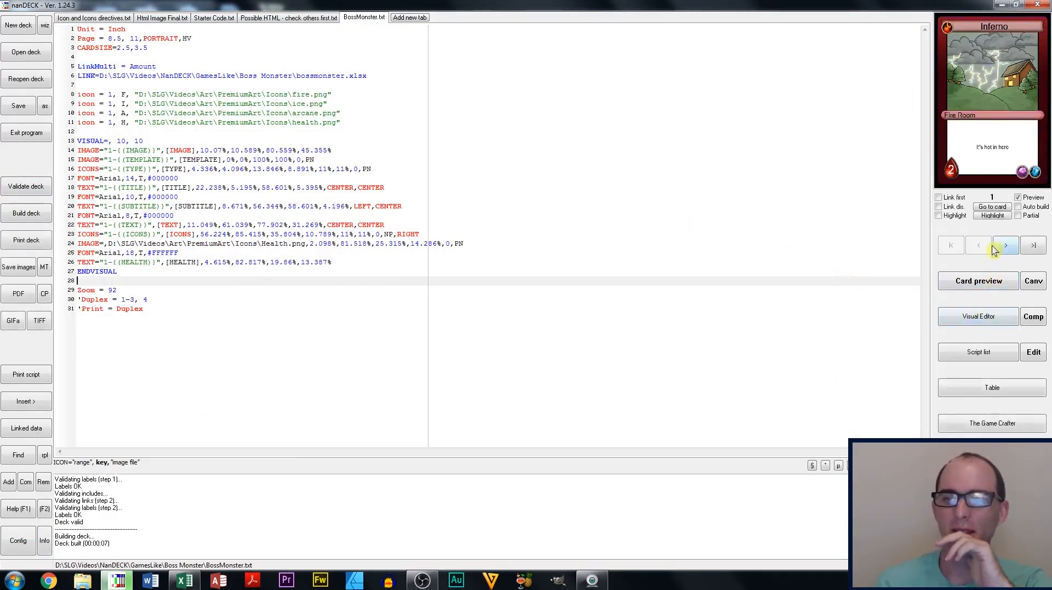
click(975, 281)
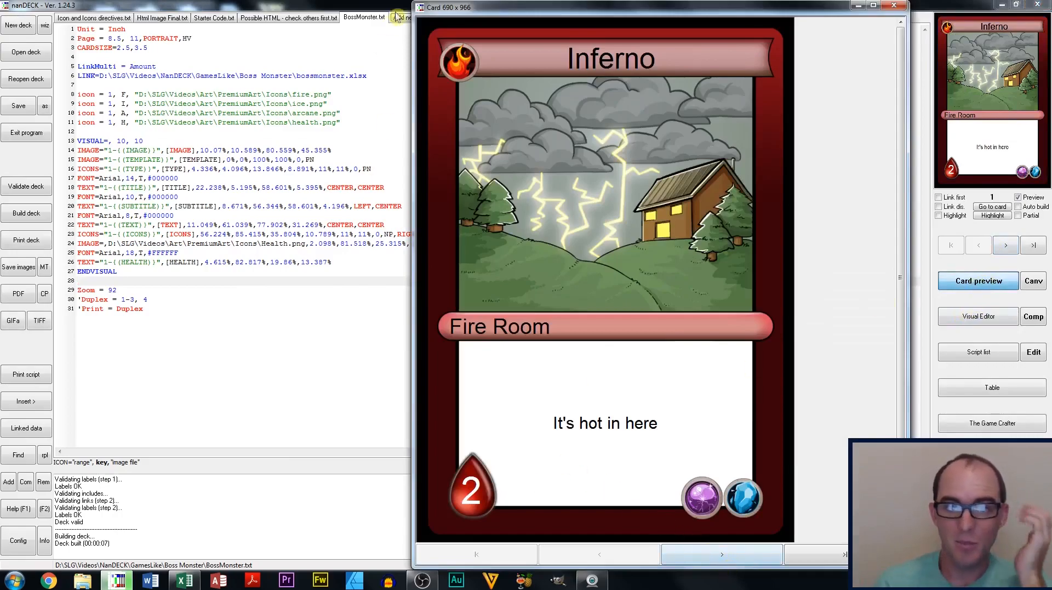
Step: Switch to the BossMonster spreadsheet in Excel and compare its room card rows with the previewed Inferno card and the script
click(186, 579)
drag(615, 73, 542, 381)
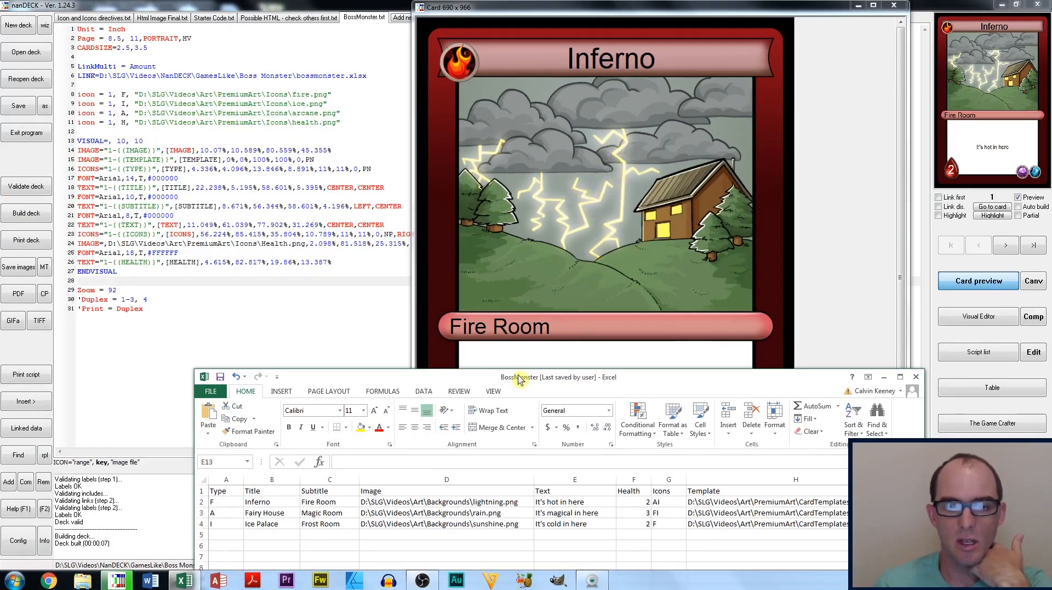
drag(519, 379, 376, 455)
drag(448, 456, 96, 101)
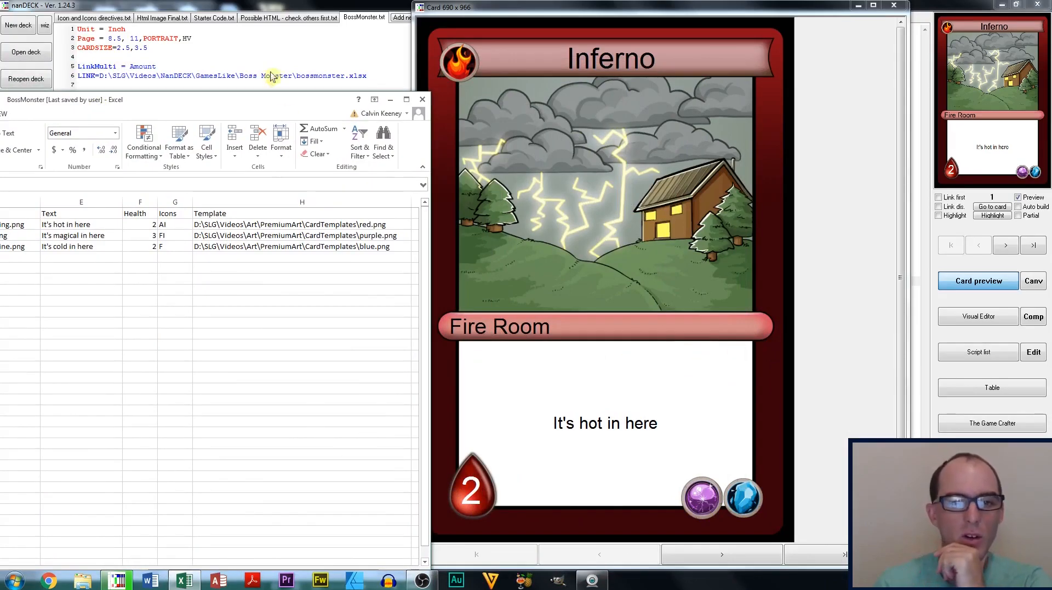
drag(253, 108, 753, 63)
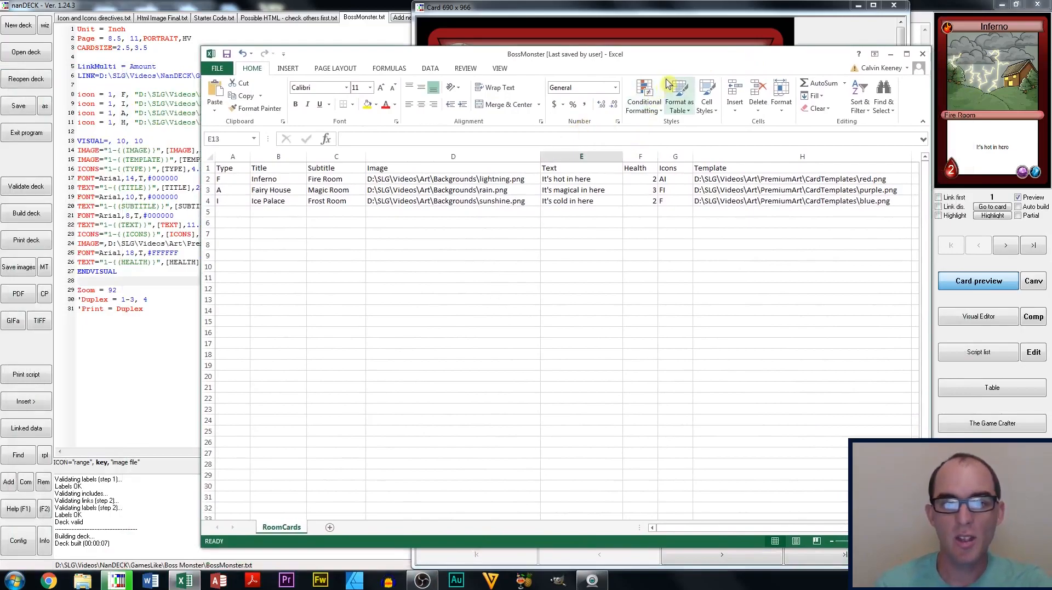
drag(649, 60, 577, 119)
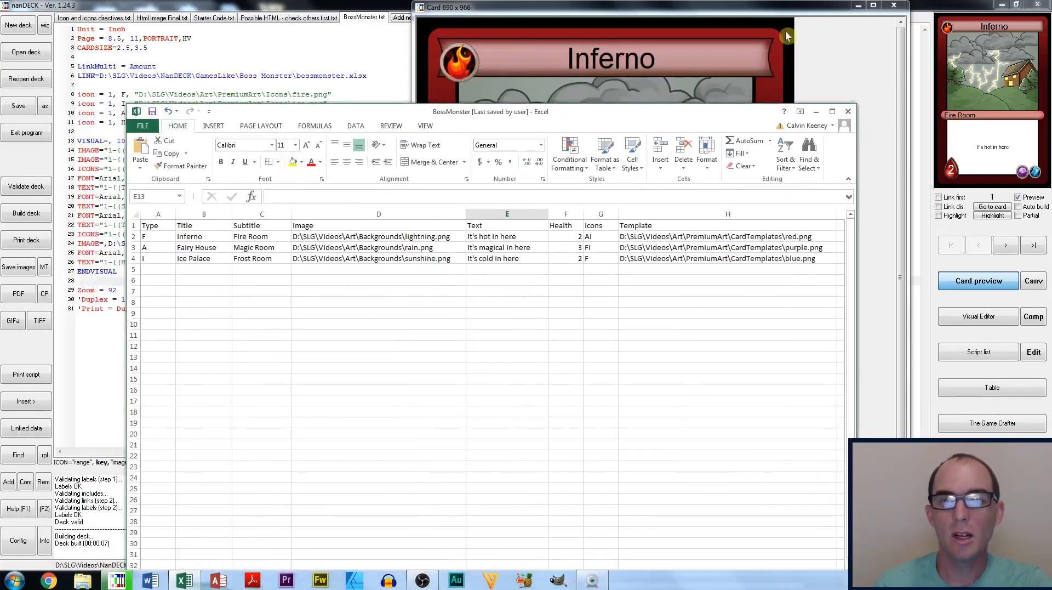
Step: Page back and forth through the three room cards in nanDECK's enlarged card preview, ending on the Inferno card
click(894, 6)
click(1005, 245)
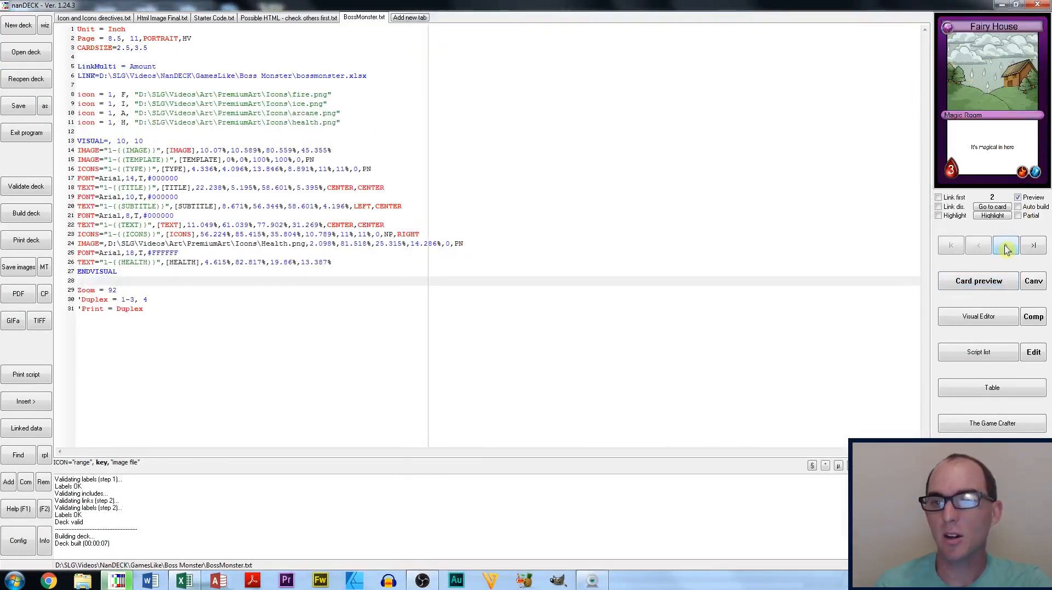
click(990, 288)
click(719, 560)
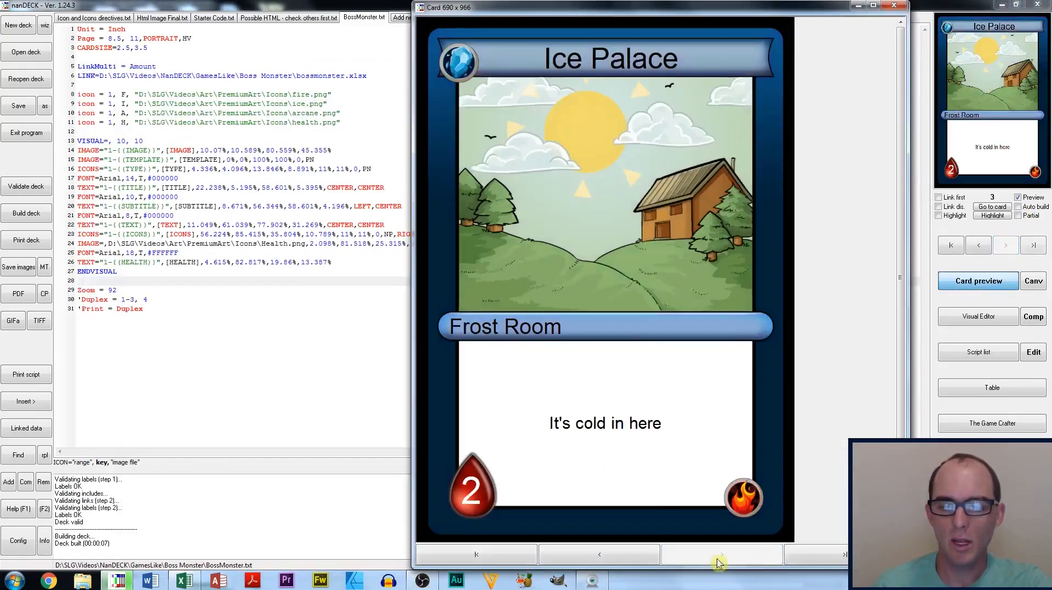
click(646, 560)
click(629, 559)
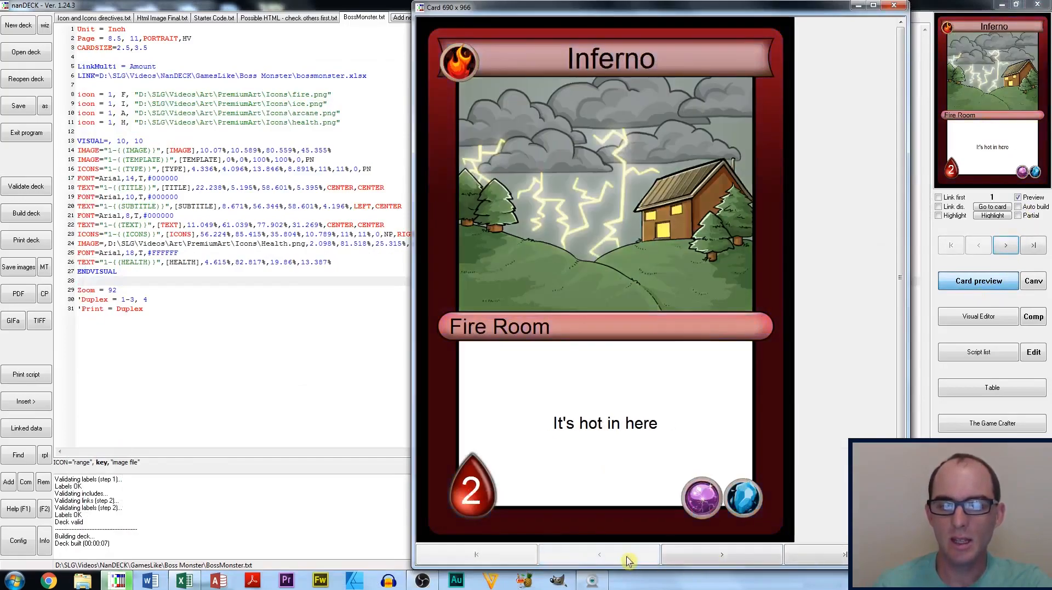
click(678, 560)
click(678, 560)
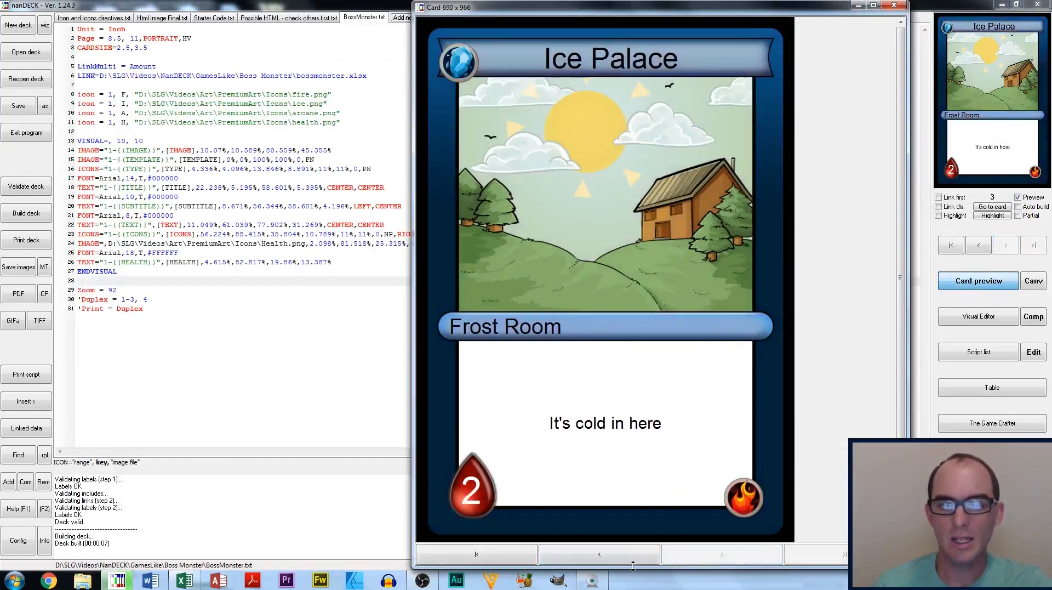
double_click(600, 559)
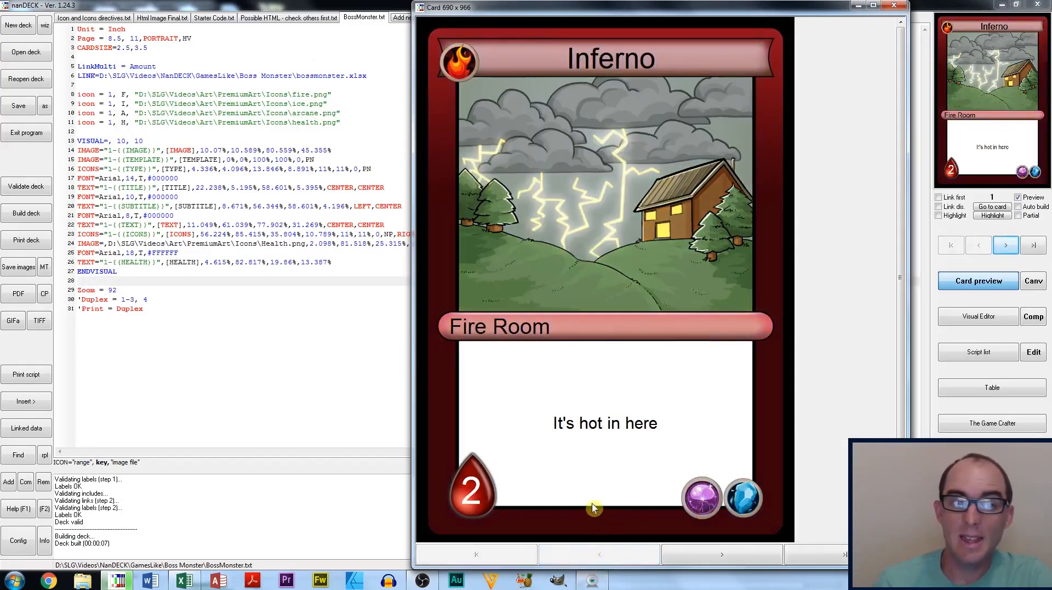
Step: In the Excel spreadsheet, examine the Fairy House row's type, title, subtitle and image entries, and return to nanDECK
click(185, 580)
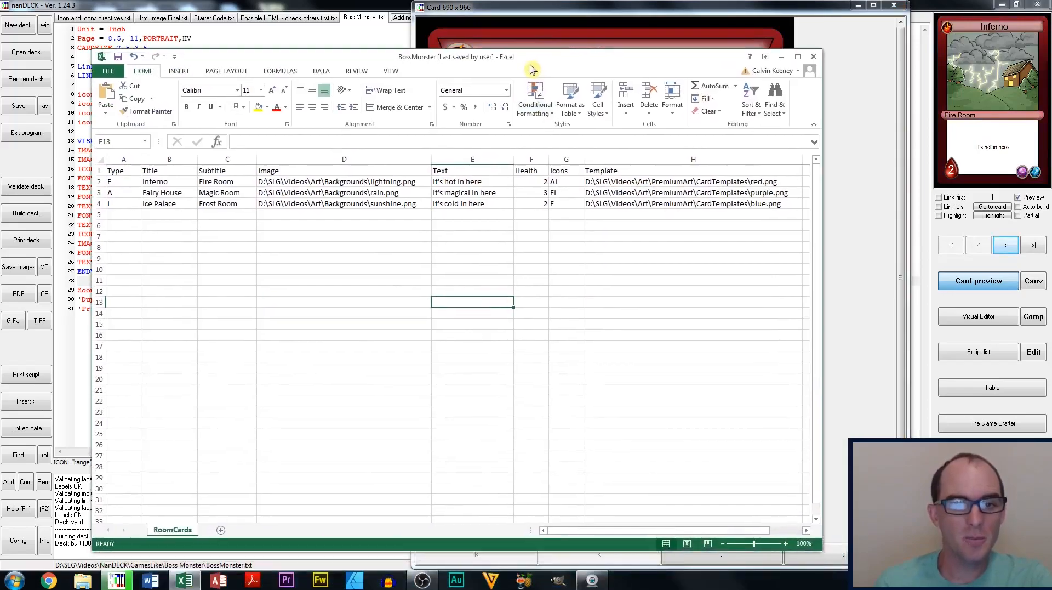
drag(531, 65, 529, 61)
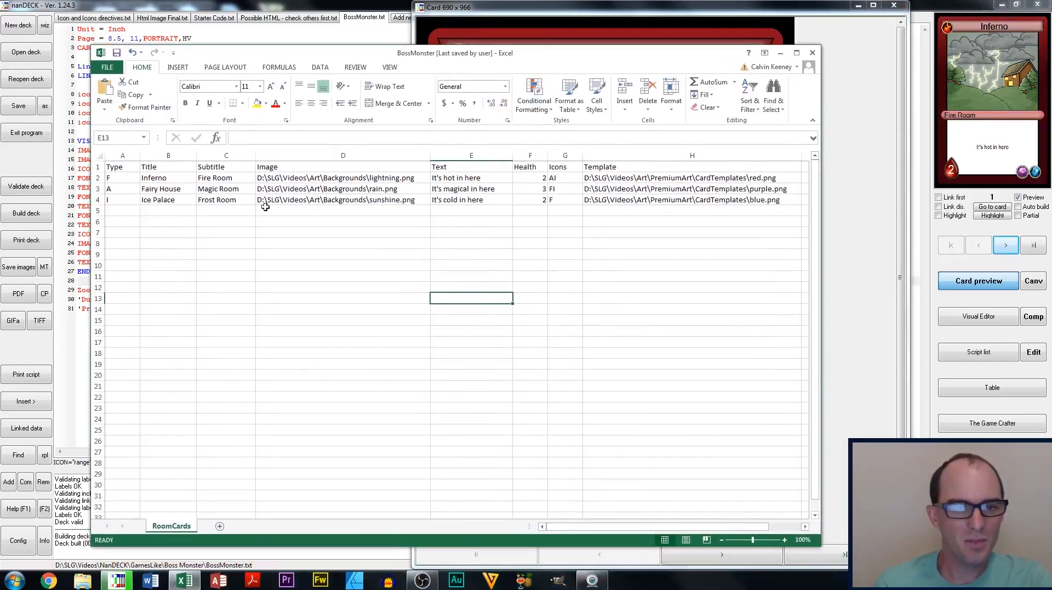
click(137, 214)
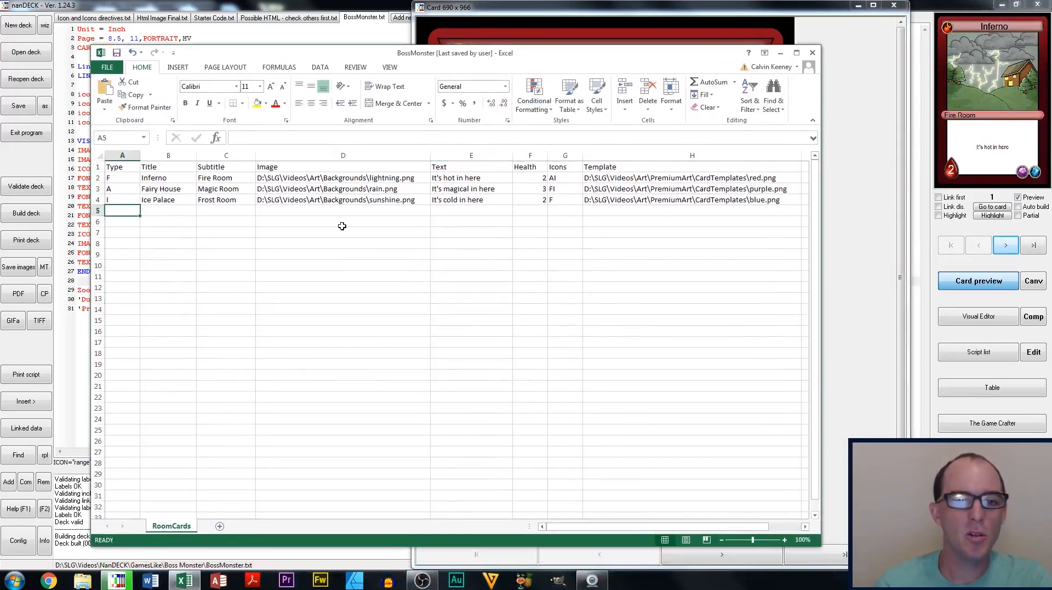
click(209, 190)
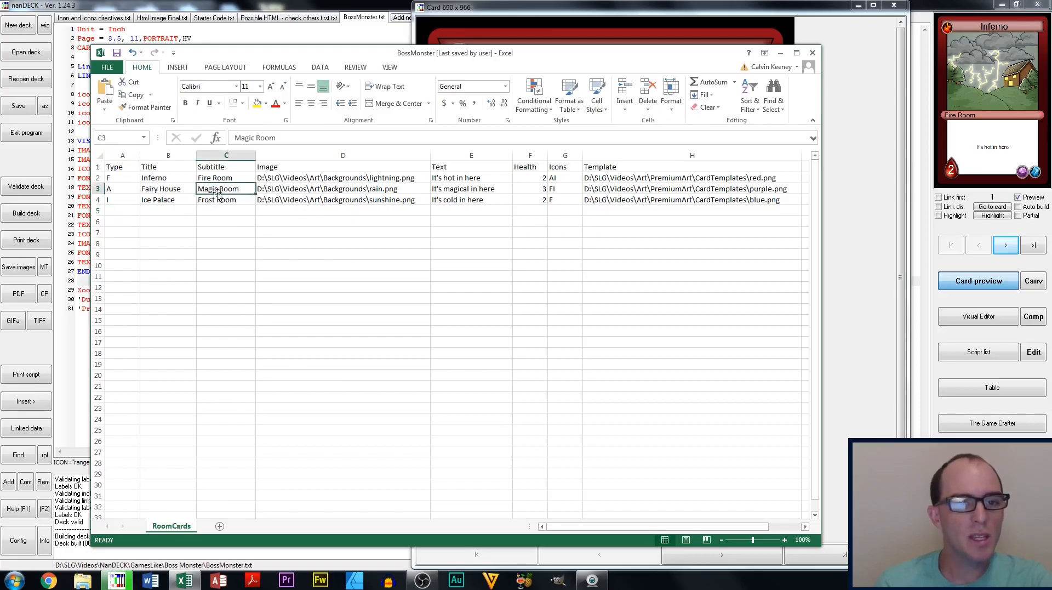
click(169, 190)
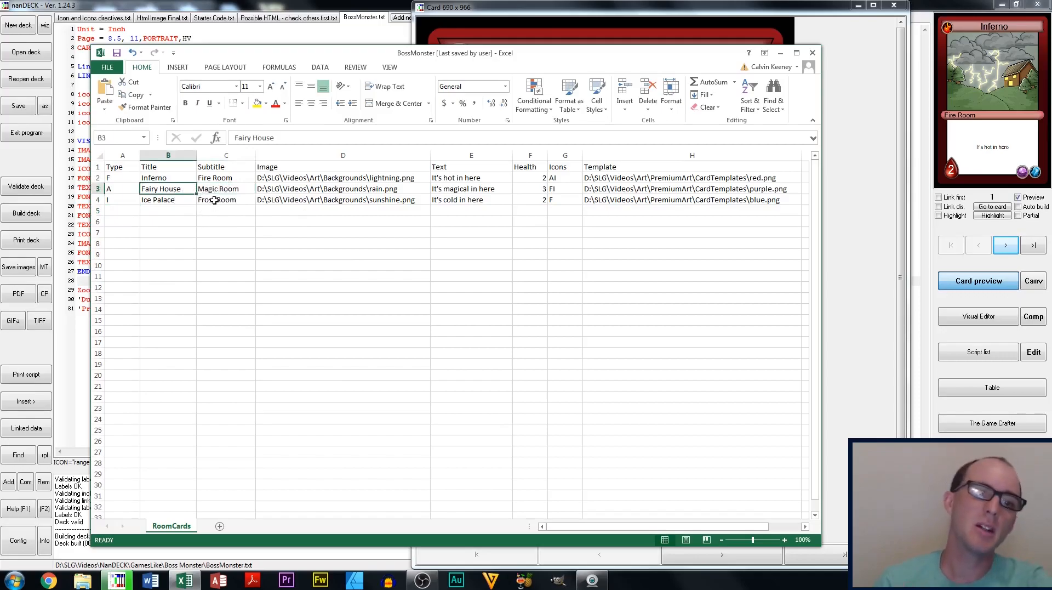
click(228, 189)
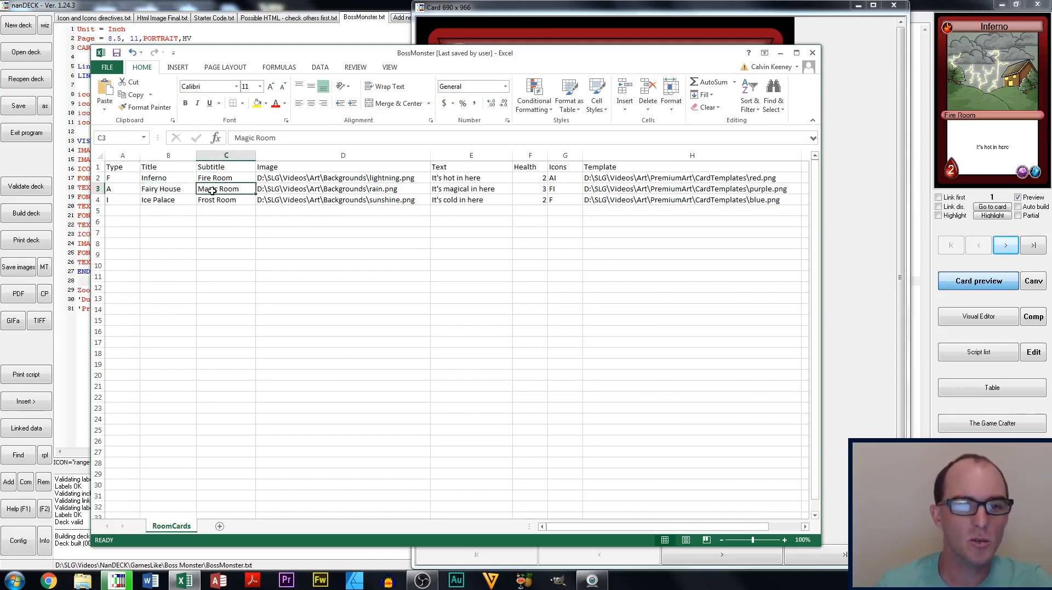
click(124, 191)
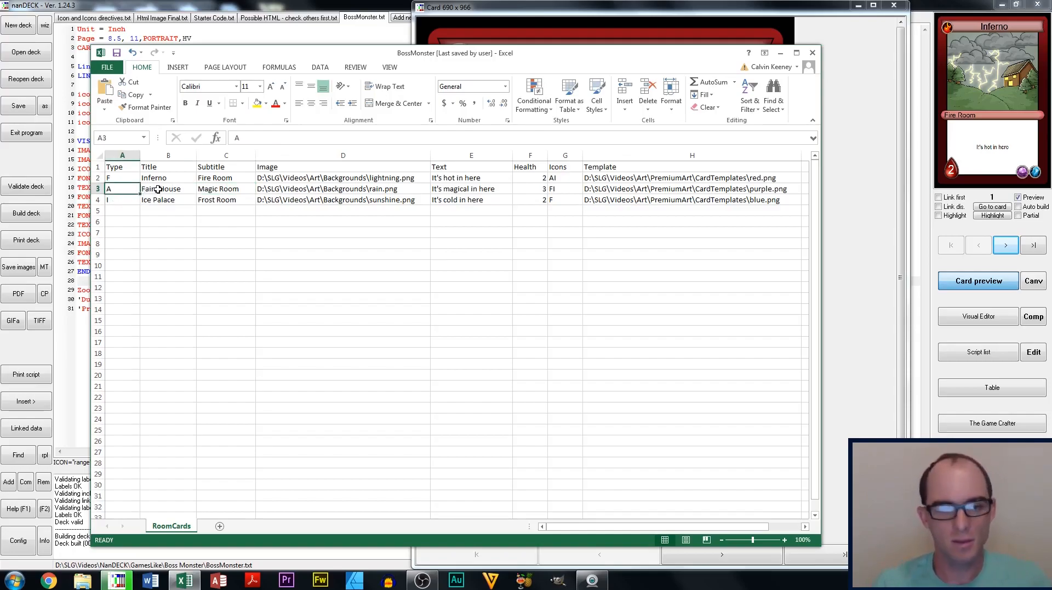
click(320, 186)
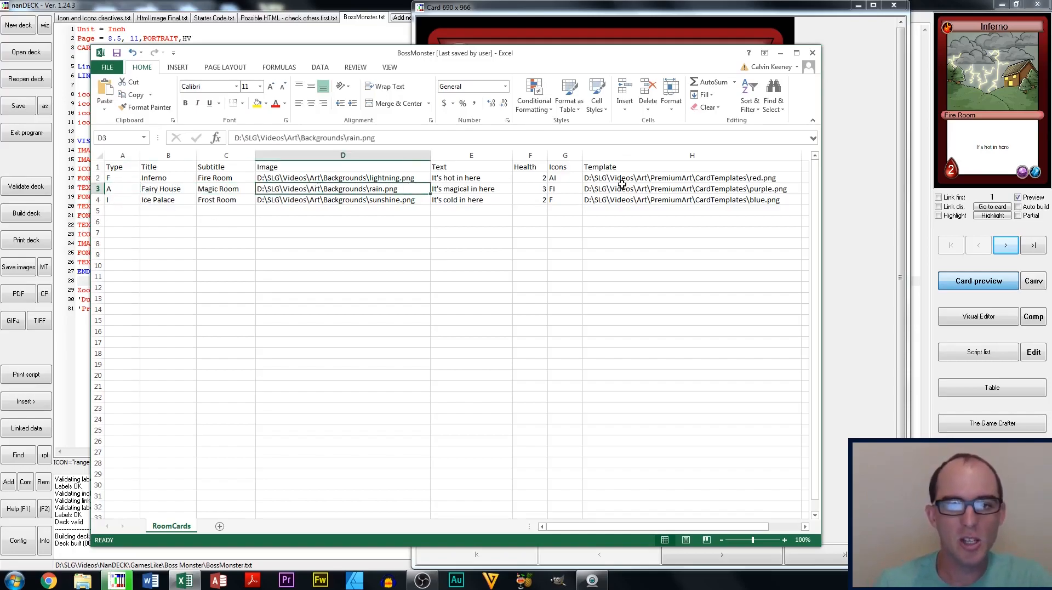
click(265, 5)
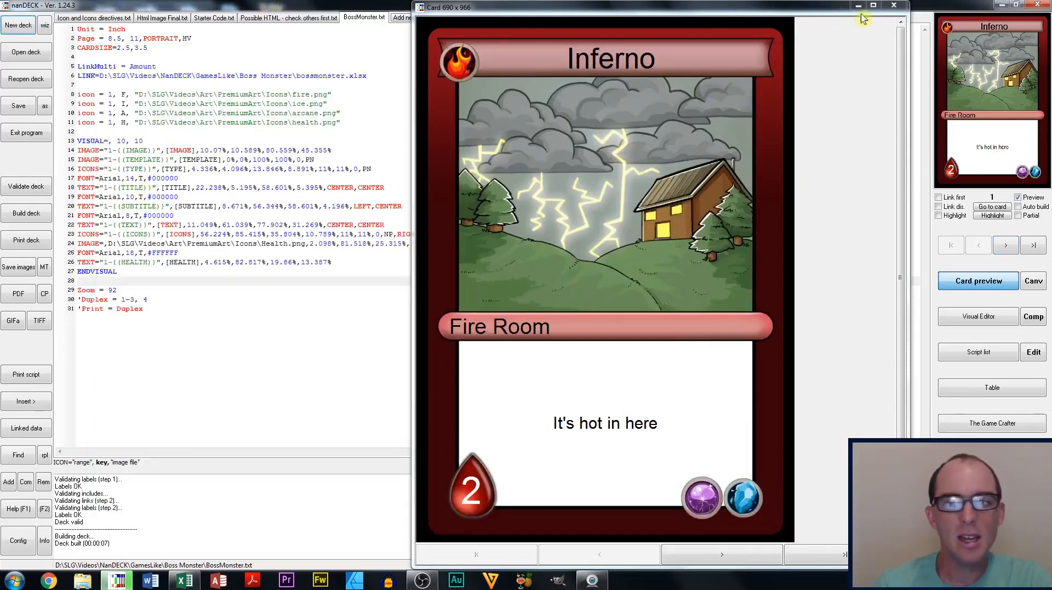
Step: Close the card preview, validate the deck, and examine the Zoom = 92 line below the visual block
click(894, 6)
click(36, 187)
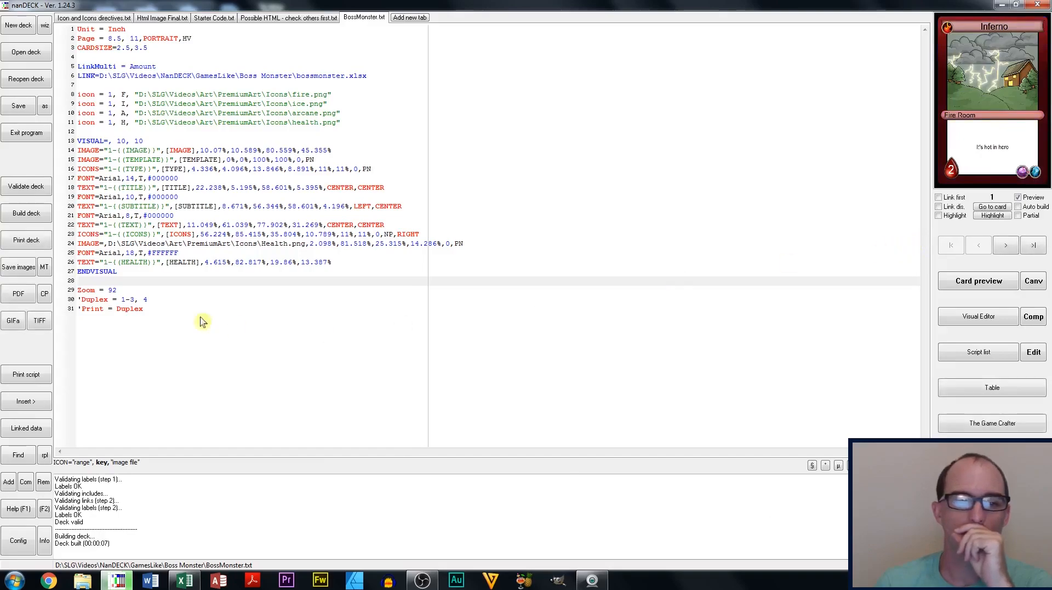
click(218, 323)
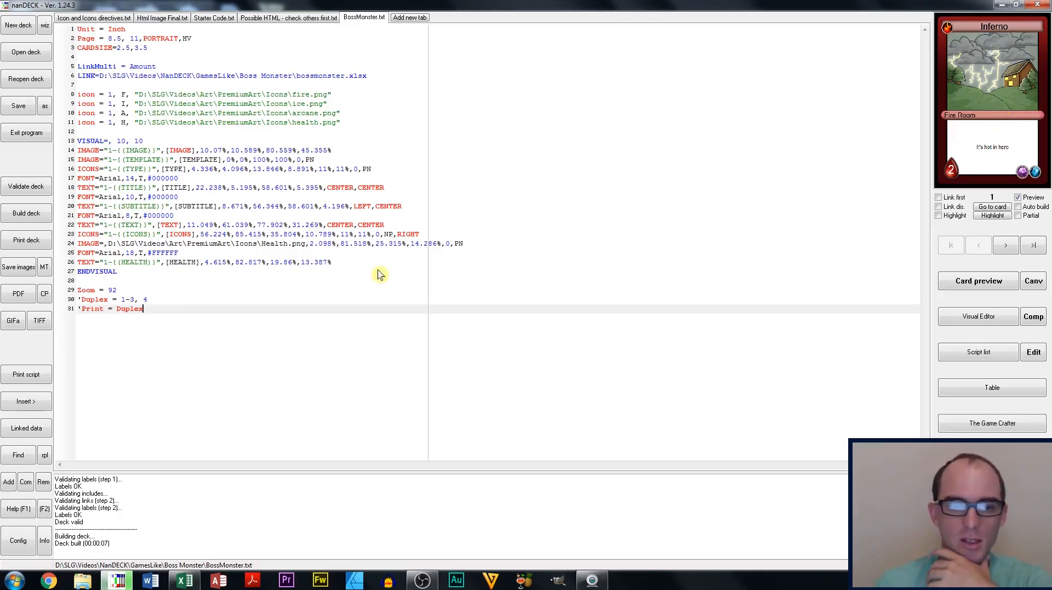
click(159, 281)
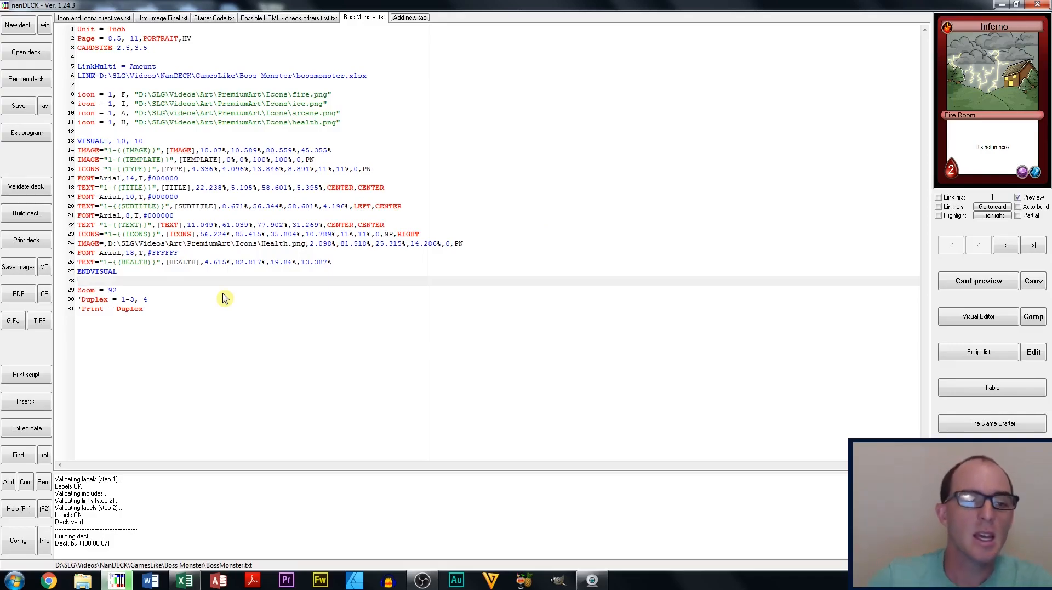
drag(144, 290, 80, 291)
click(131, 301)
click(125, 291)
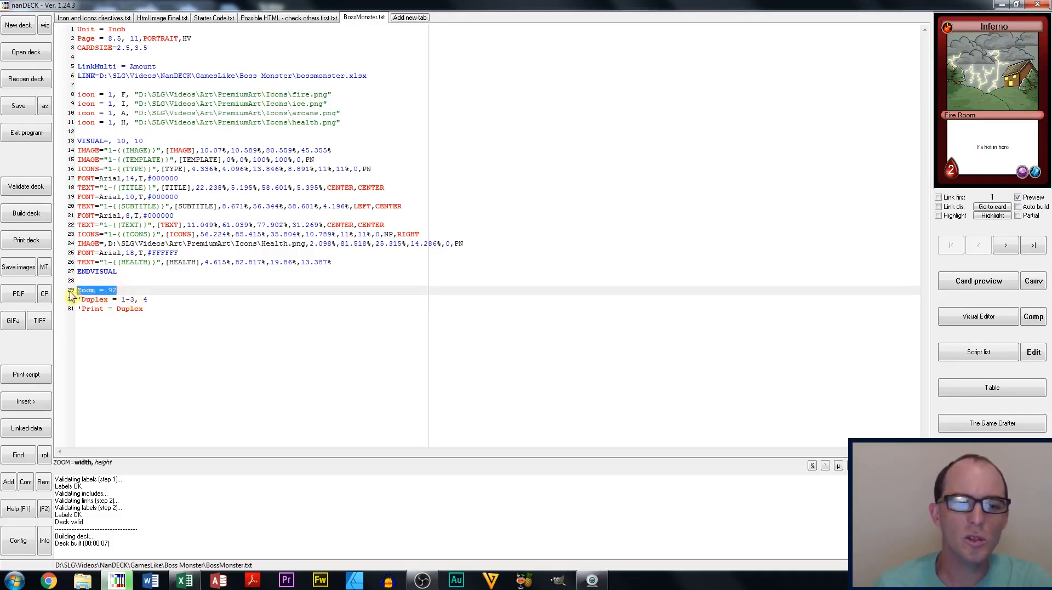
click(153, 295)
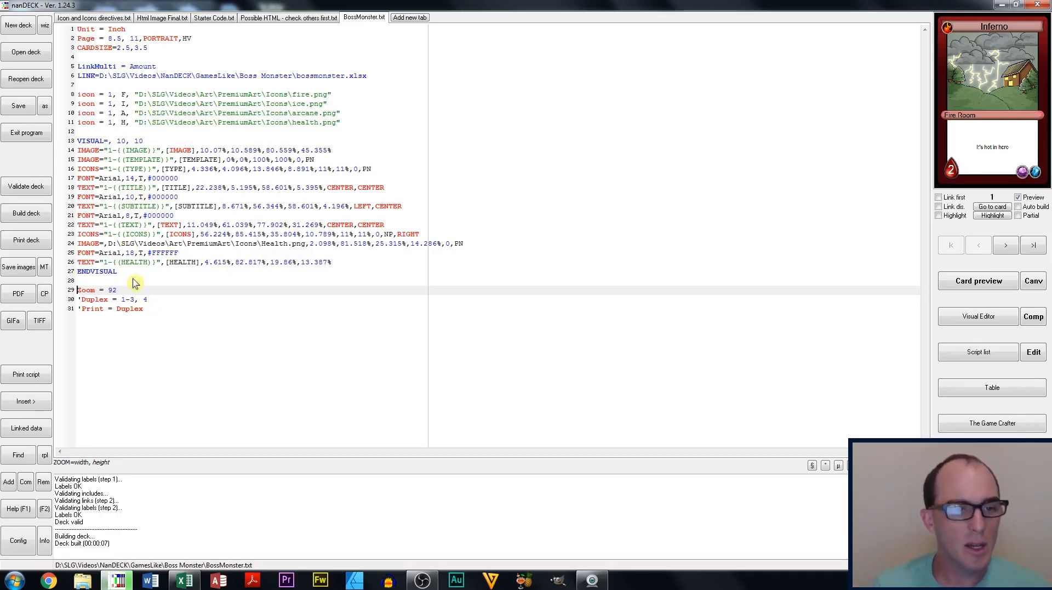
Step: Uncomment the Duplex = 1-3, 4 and Print = Duplex lines at the end of the script, and check the duplex ranges
click(82, 302)
key(BackSpace)
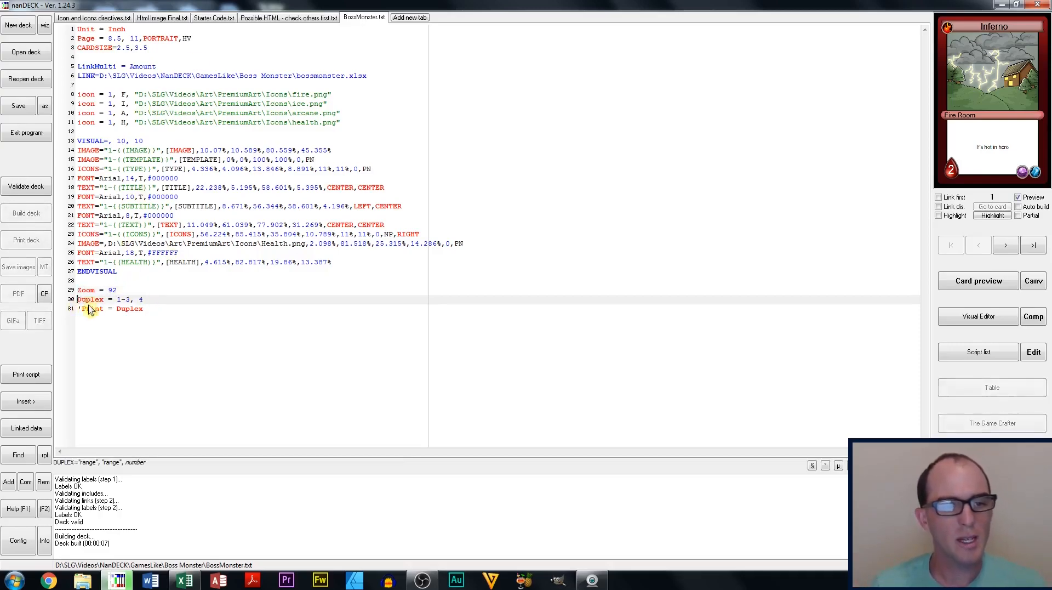
click(81, 309)
key(BackSpace)
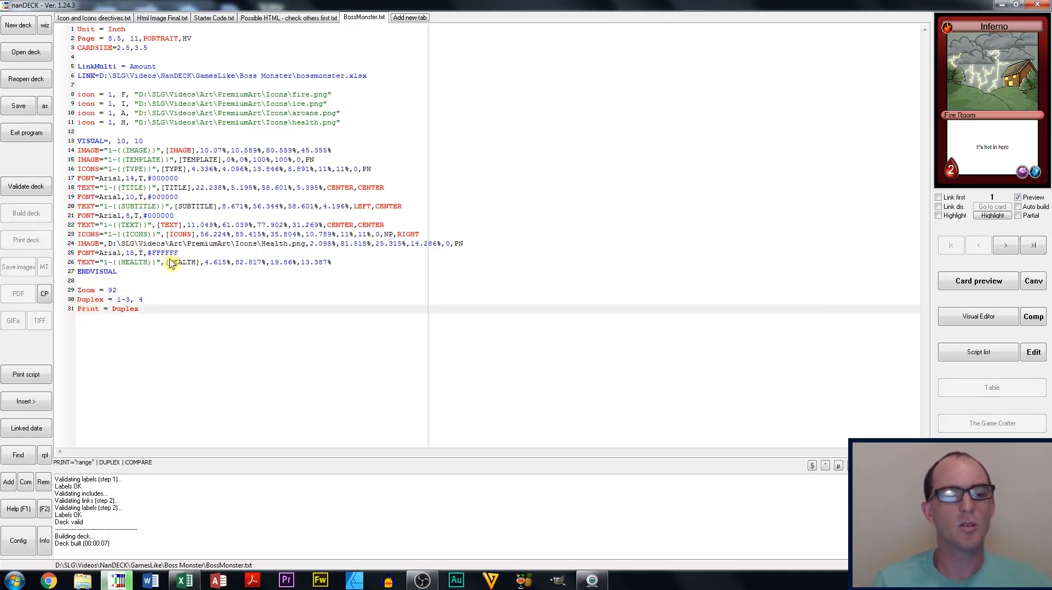
click(80, 300)
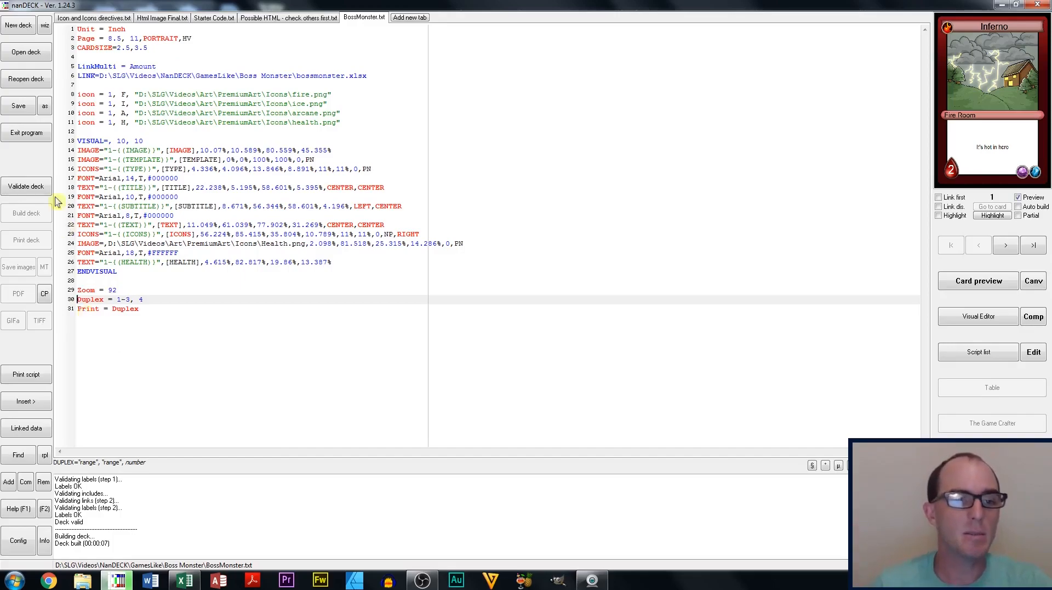
drag(117, 301, 131, 302)
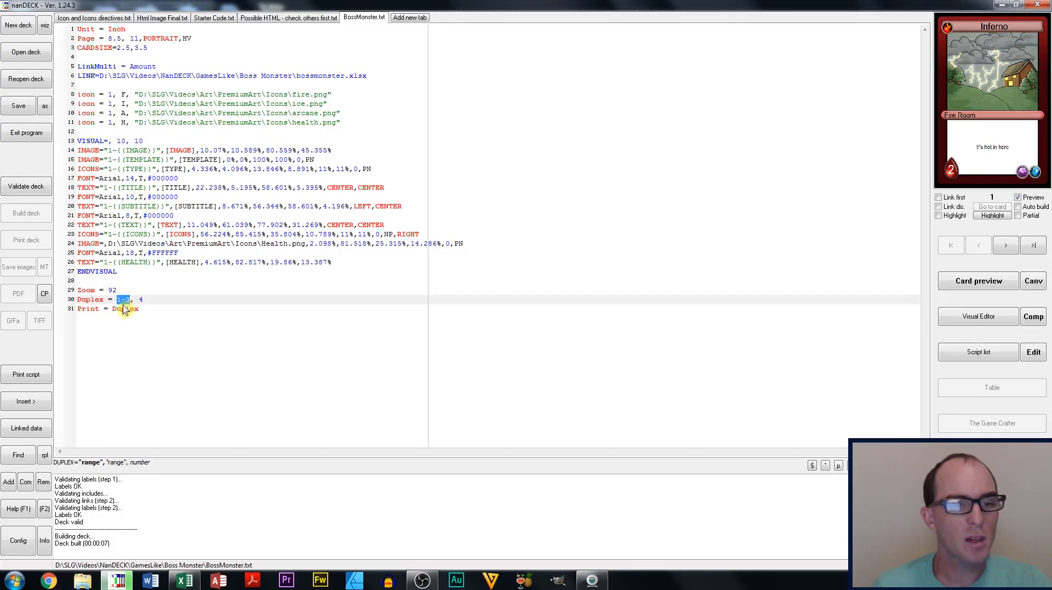
click(140, 301)
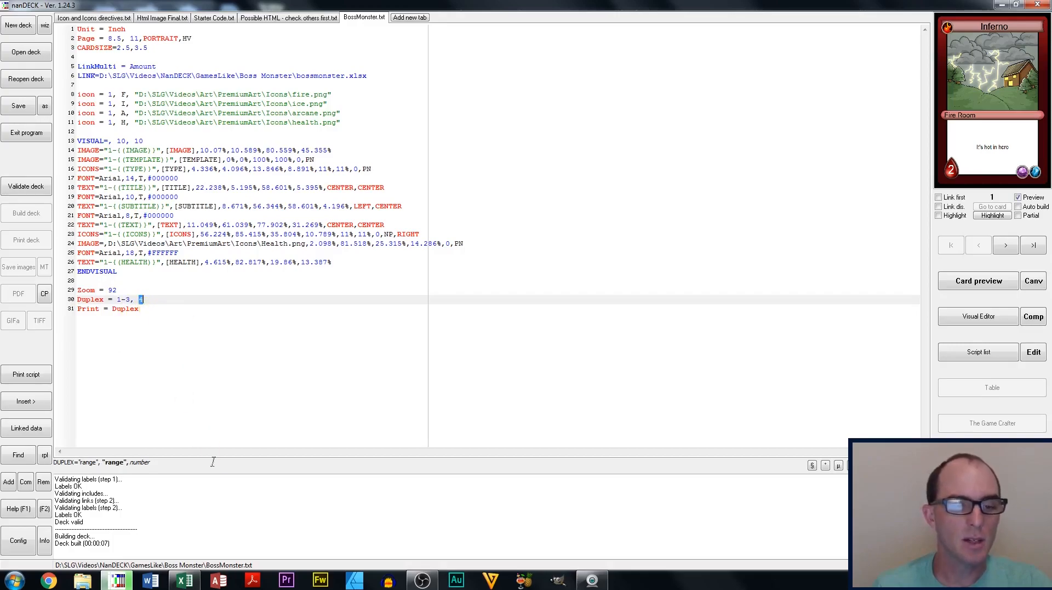
Step: In Excel, enter D:\SLG\Videos\Art\cardback.jpg as the Template in H5, and bring up the CardBack image in Windows Explorer
click(1019, 245)
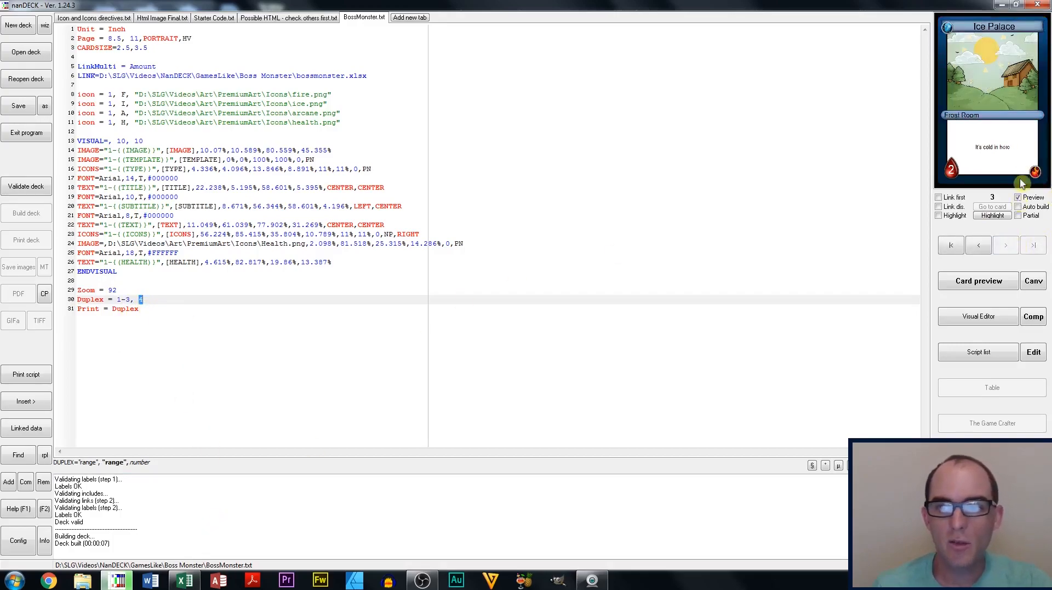
click(188, 580)
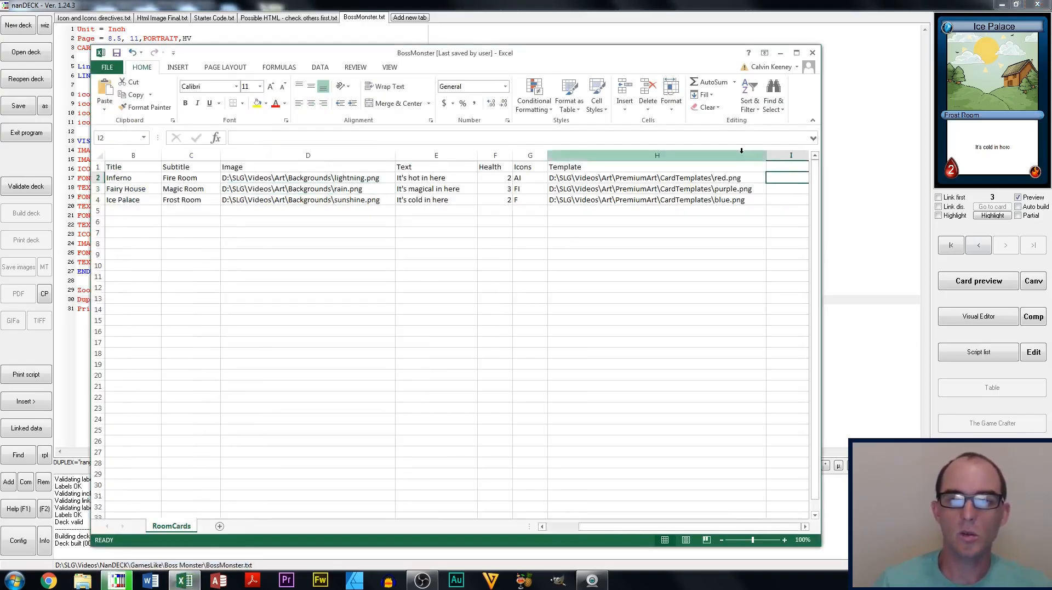
click(598, 211)
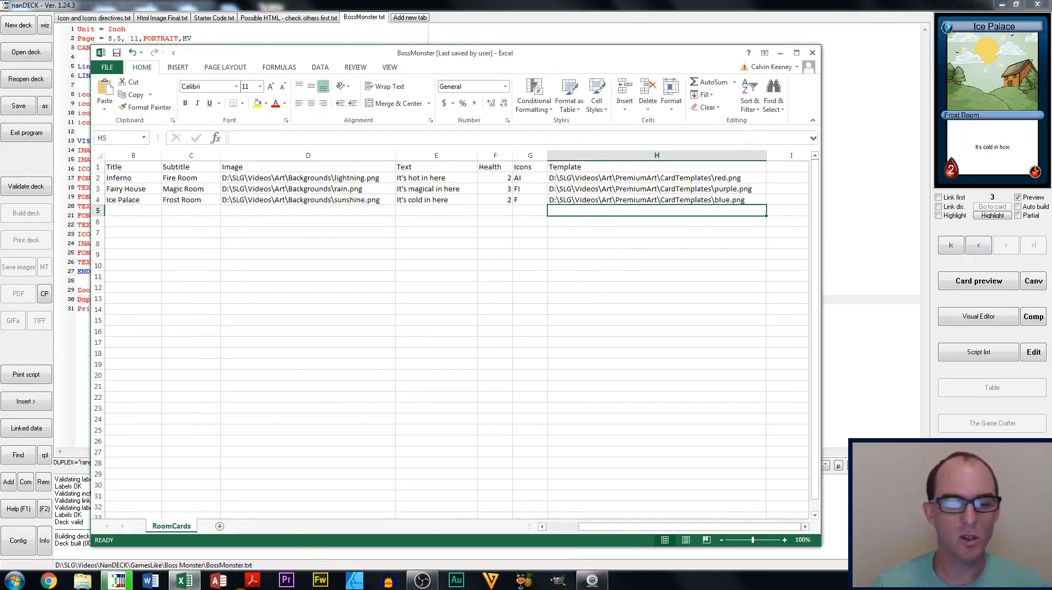
right_click(611, 213)
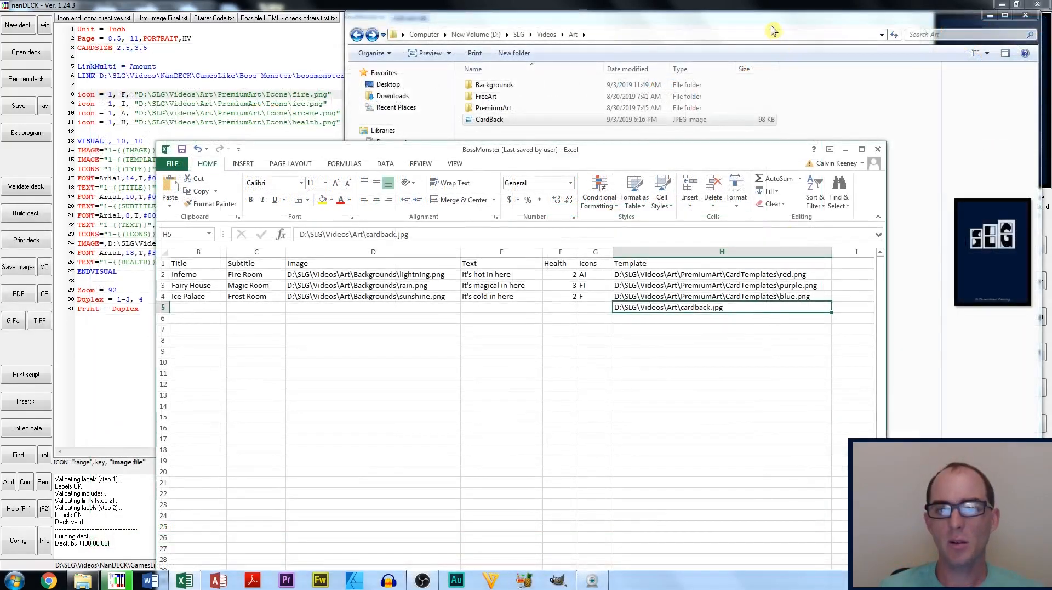
click(768, 34)
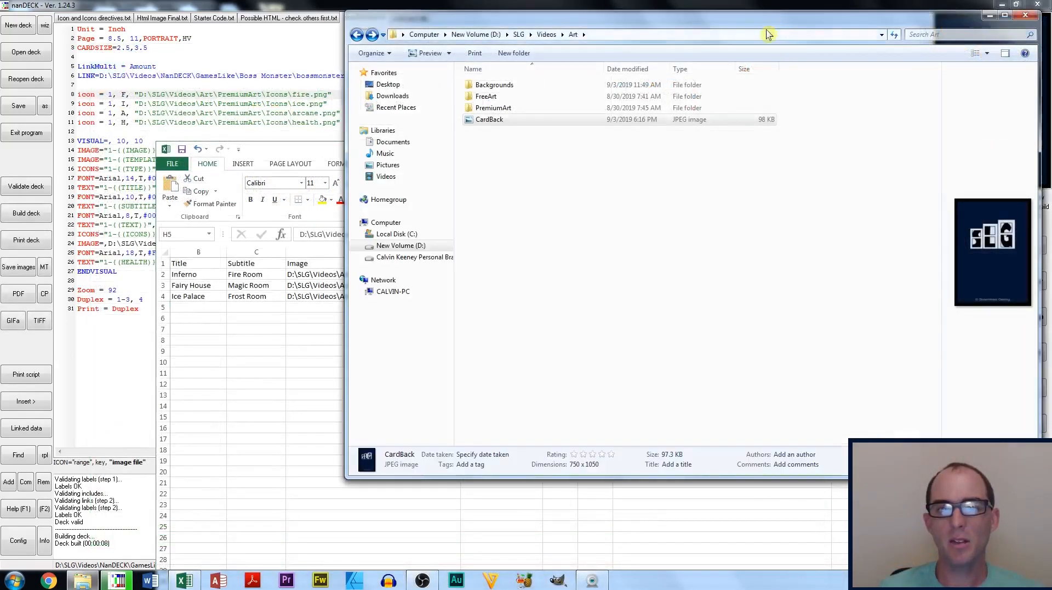
Step: Check the card back path in H5 of the Excel sheet against the CardBack file, and return to nanDECK
click(263, 433)
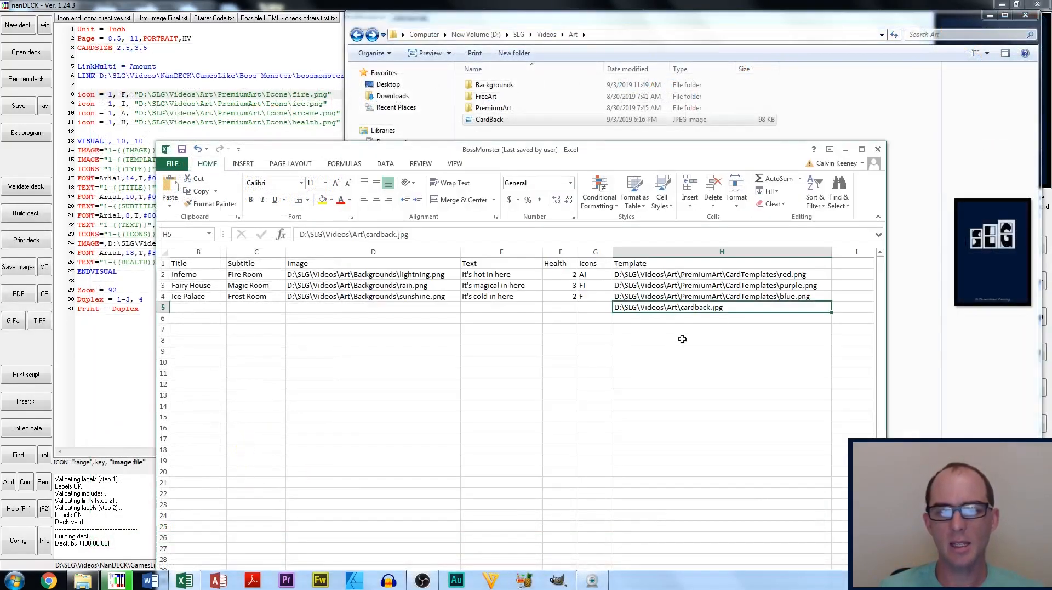
click(488, 121)
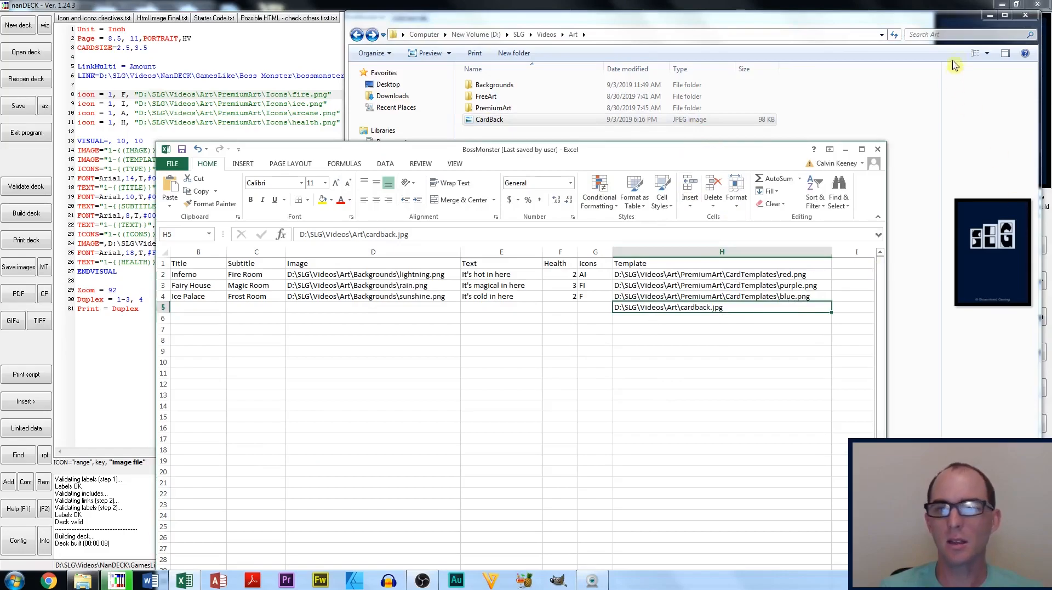
click(382, 4)
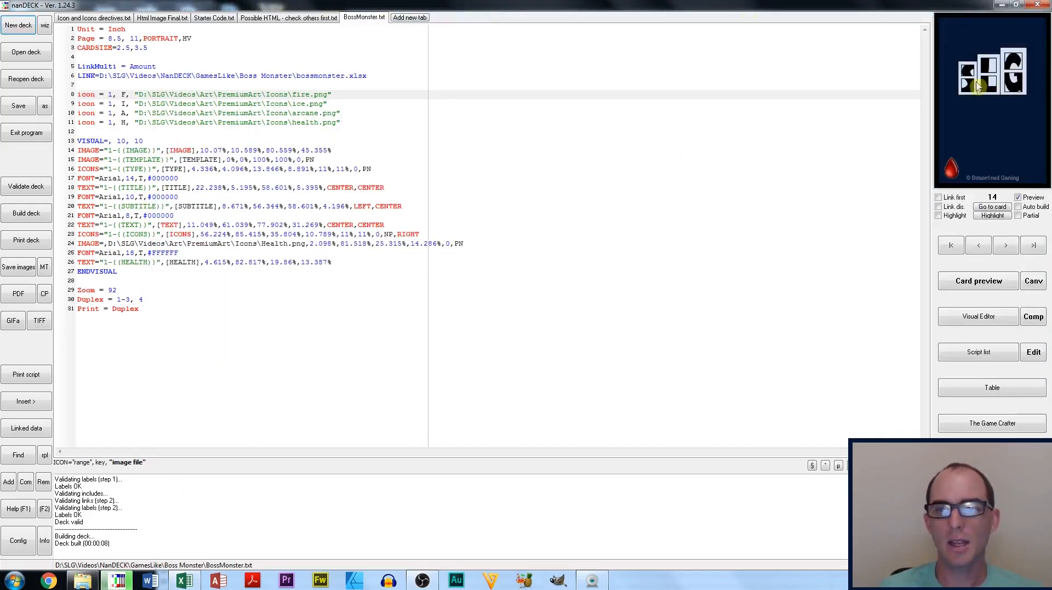
Step: Validate and build the deck, compare the card fronts and backs on both print preview pages, and close the preview
click(48, 187)
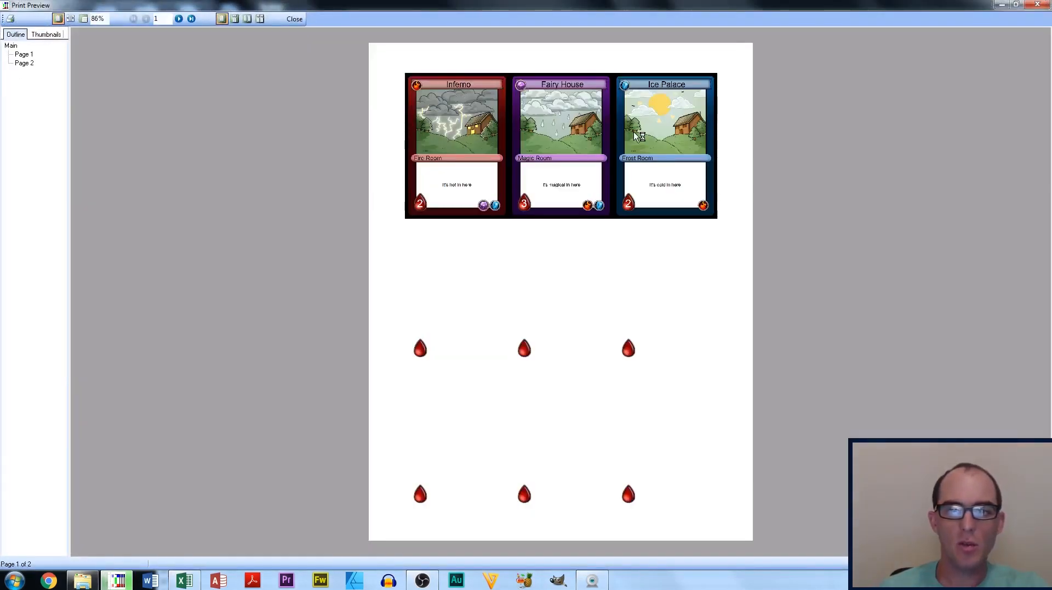
click(179, 18)
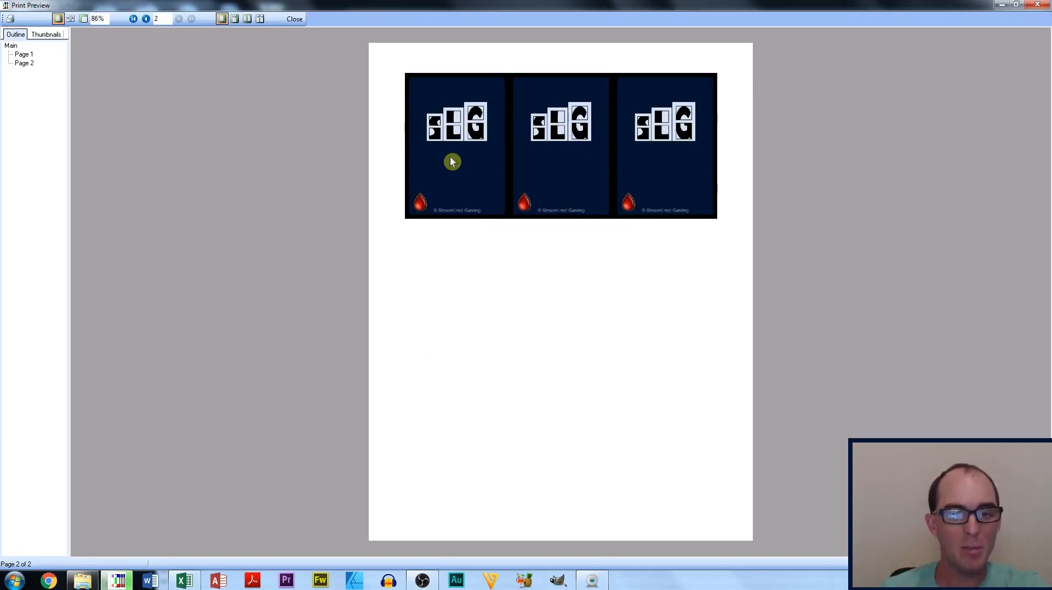
click(146, 19)
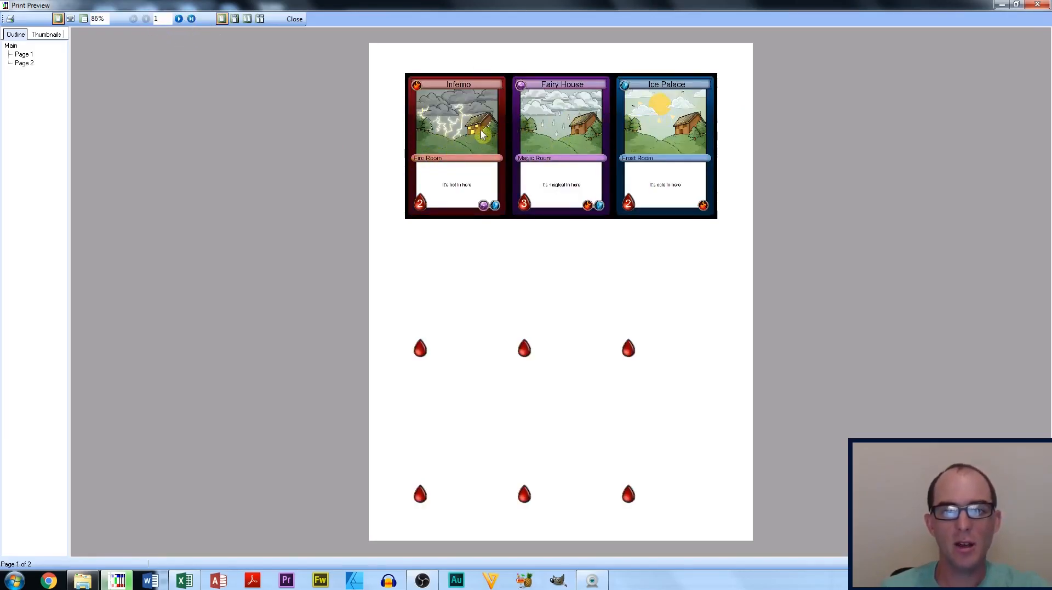
click(179, 19)
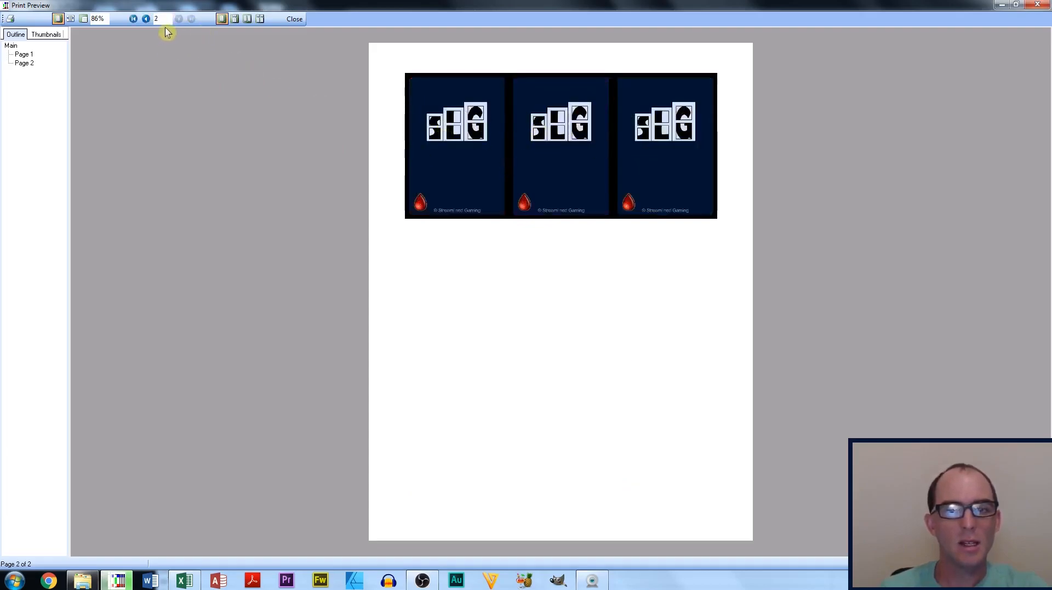
click(146, 20)
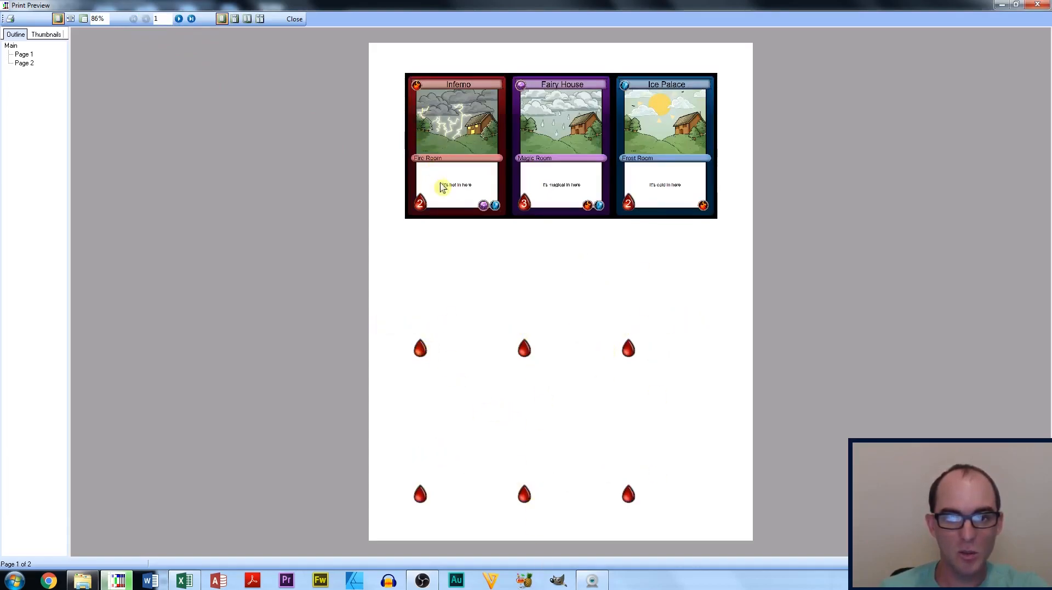
click(179, 19)
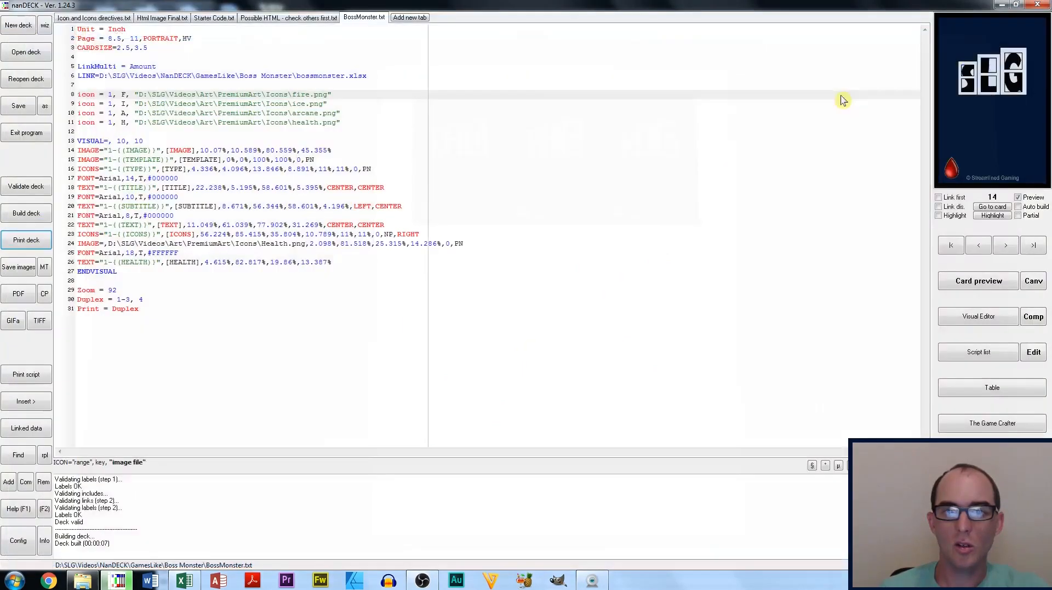
click(1038, 5)
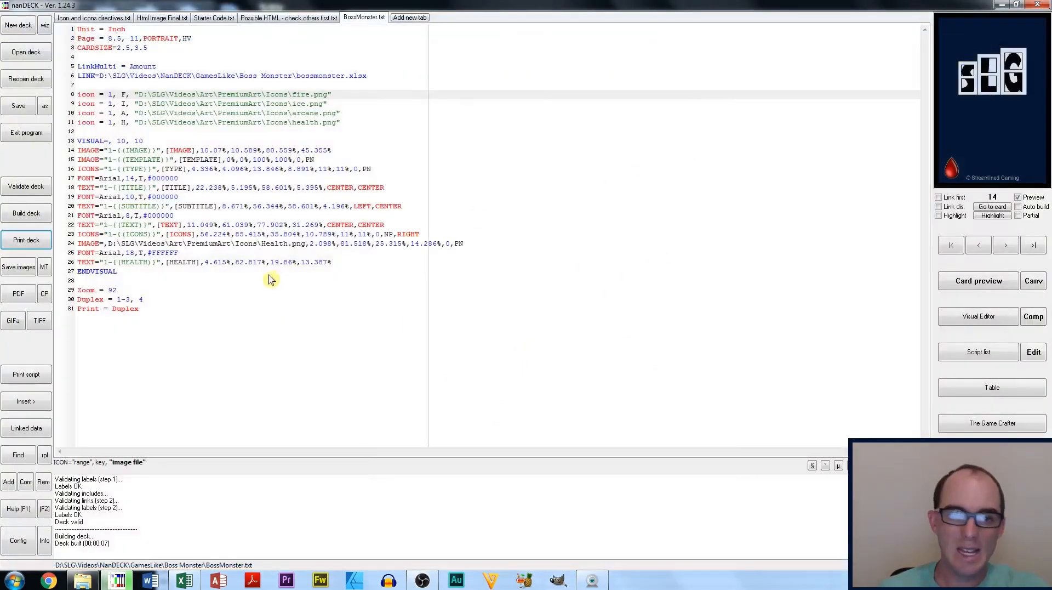
Step: Go to the first card's preview and set the range of the Health.png IMAGE line to 1-3
click(122, 244)
click(952, 245)
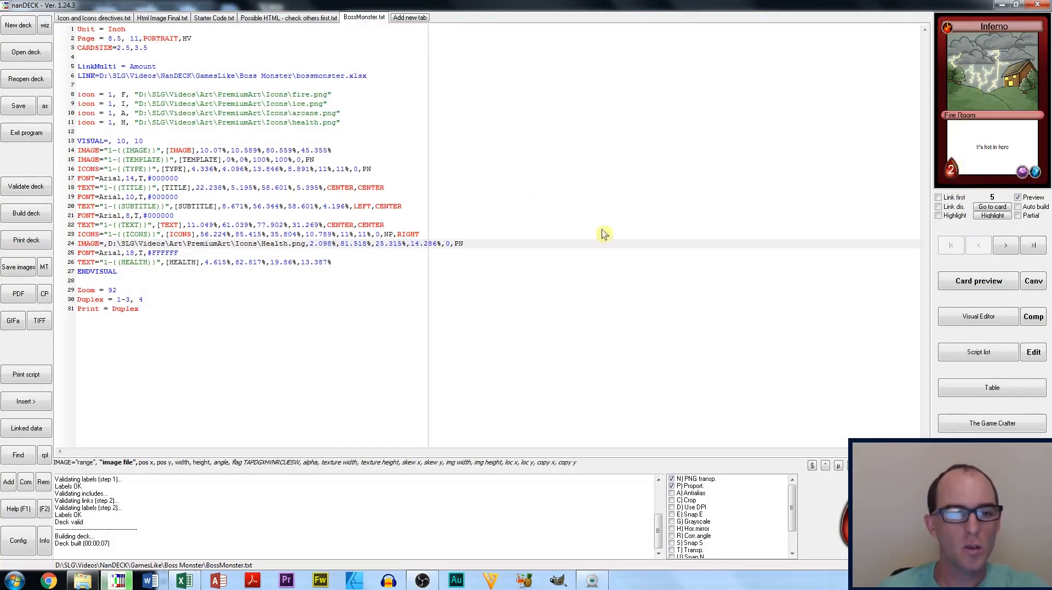
click(103, 245)
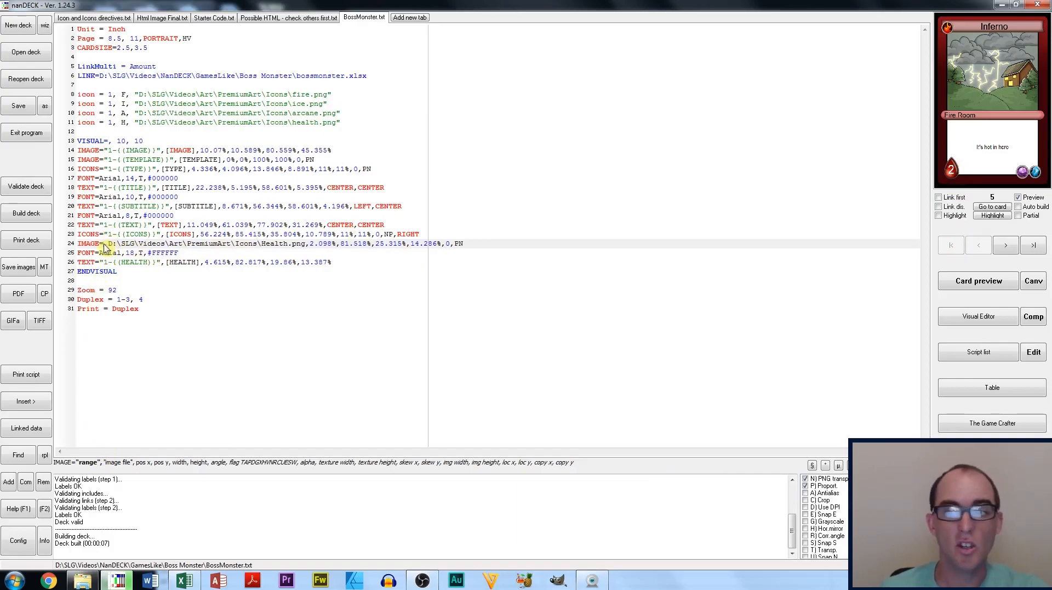
text(1-5)
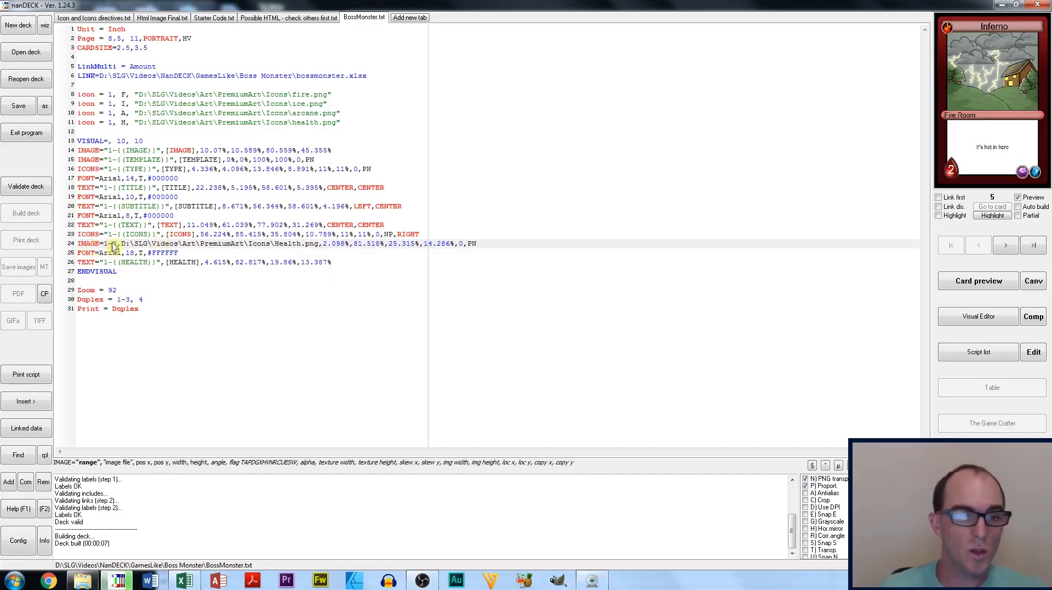
Step: Validate and rebuild the deck, and check the card fronts and backs on both pages of its print preview
click(27, 187)
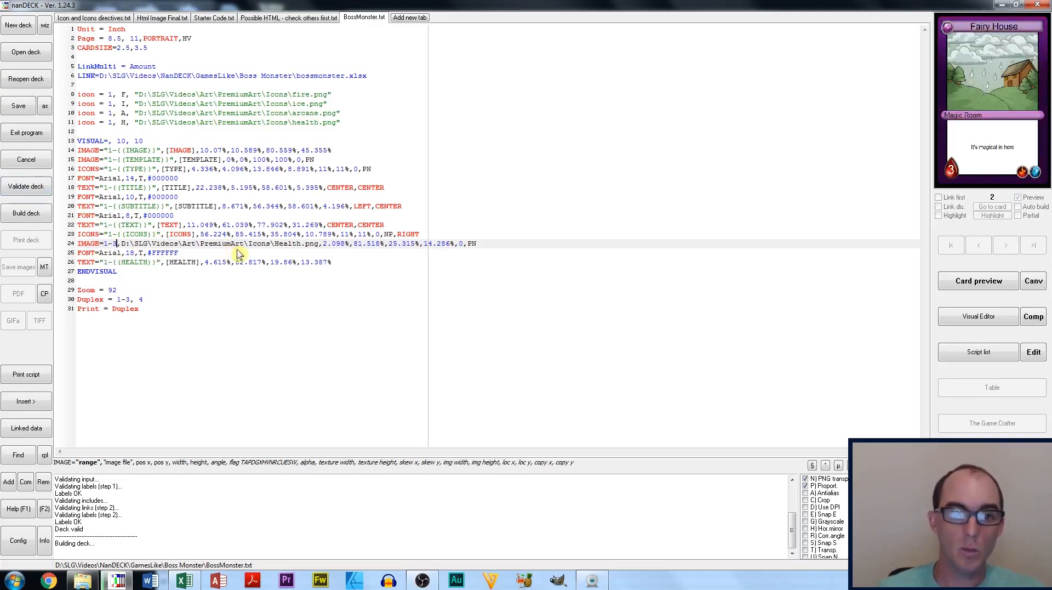
click(24, 246)
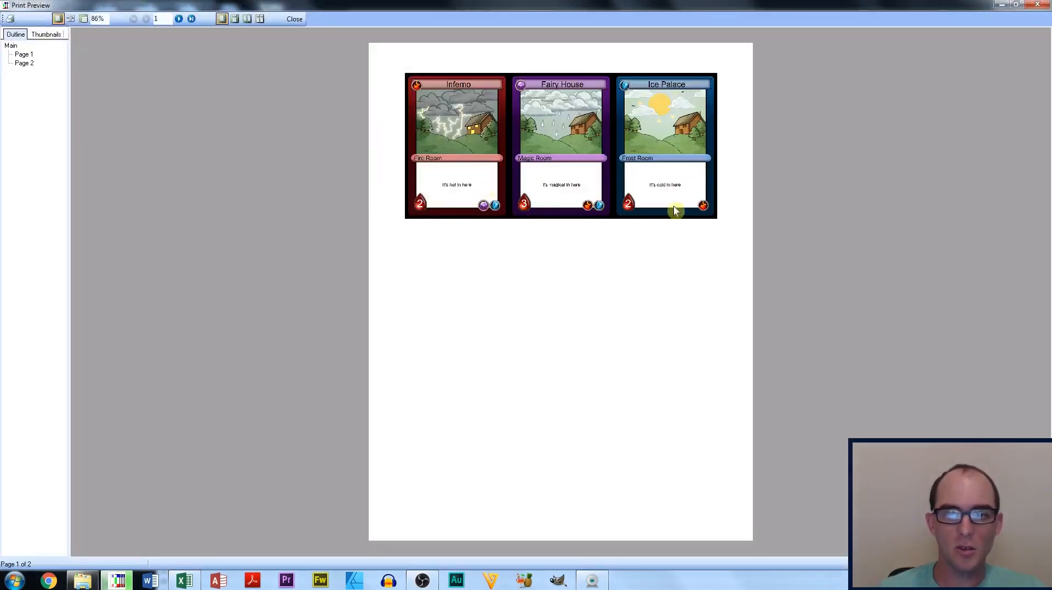
click(179, 20)
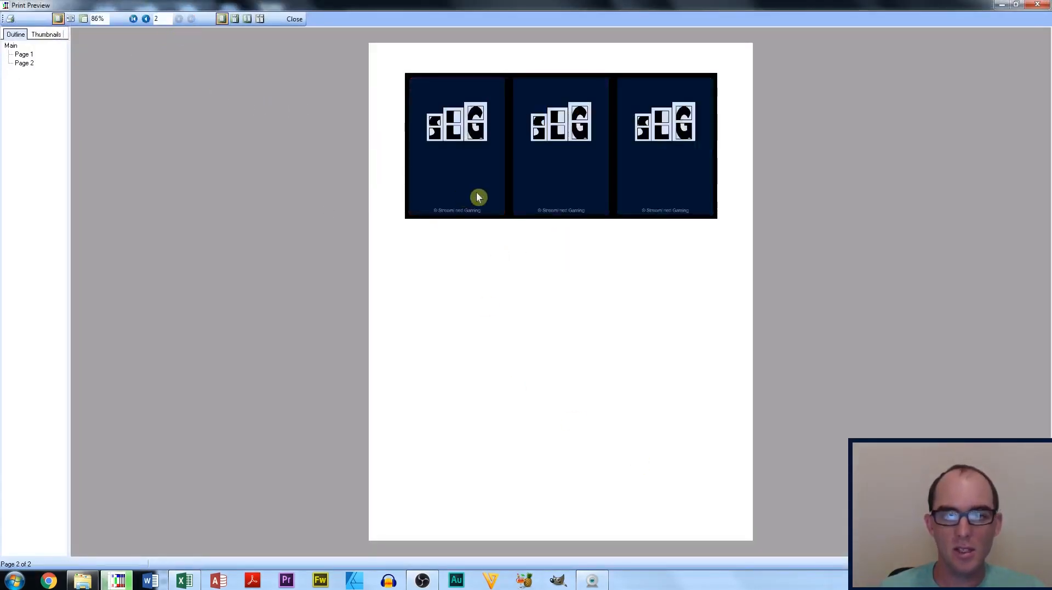